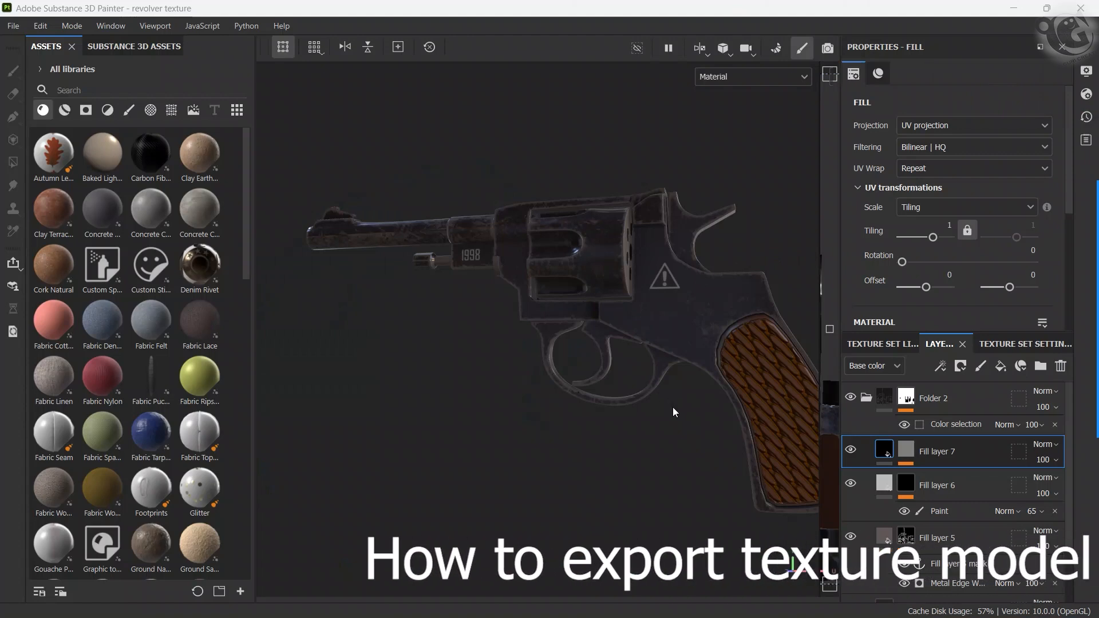
Open the texture export settings for the revolver project.
{"action": "left_click_drag", "start_coordinate": [652, 403], "coordinate": [676, 381], "text": "alt"}
{"action": "scroll", "coordinate": [658, 378], "scroll_direction": "down", "scroll_amount": 3}
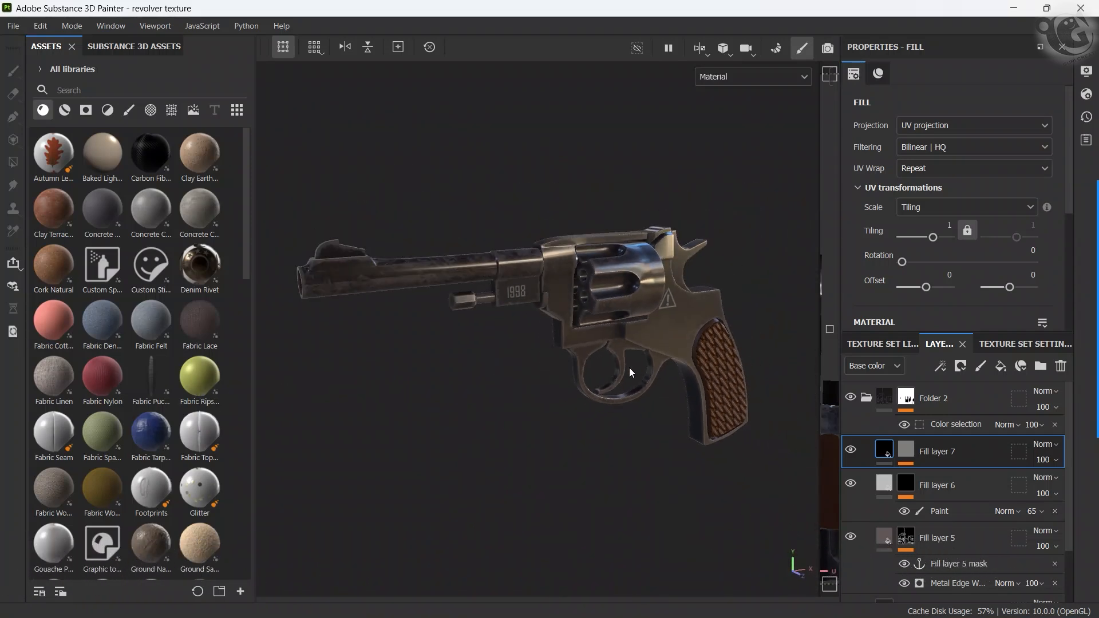
{"action": "mouse_move", "coordinate": [608, 365]}
{"action": "left_mouse_down", "text": "alt"}
{"action": "mouse_move", "coordinate": [639, 363]}
{"action": "mouse_move", "coordinate": [570, 379]}
{"action": "left_mouse_up", "text": "alt"}
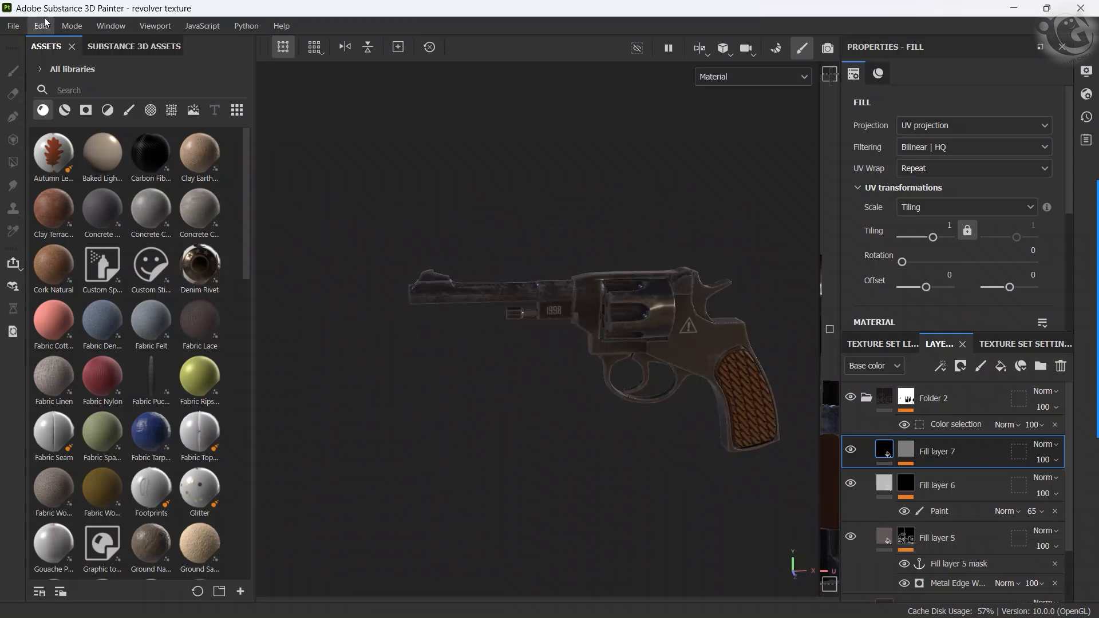
{"action": "left_click", "coordinate": [23, 30]}
{"action": "mouse_move", "coordinate": [35, 26]}
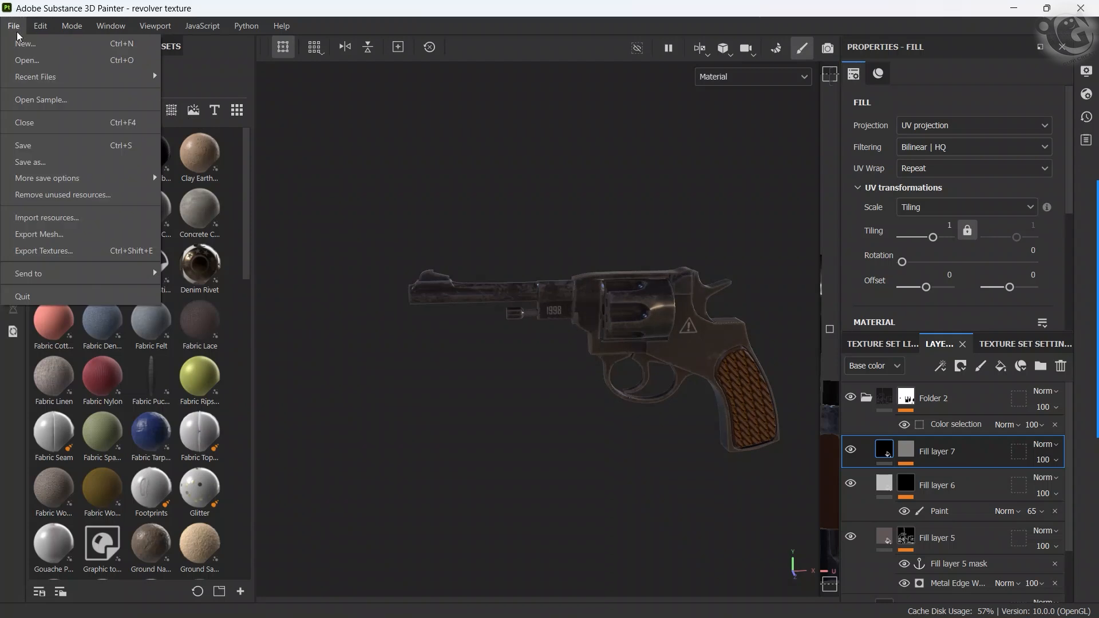
{"action": "left_click", "coordinate": [67, 251]}
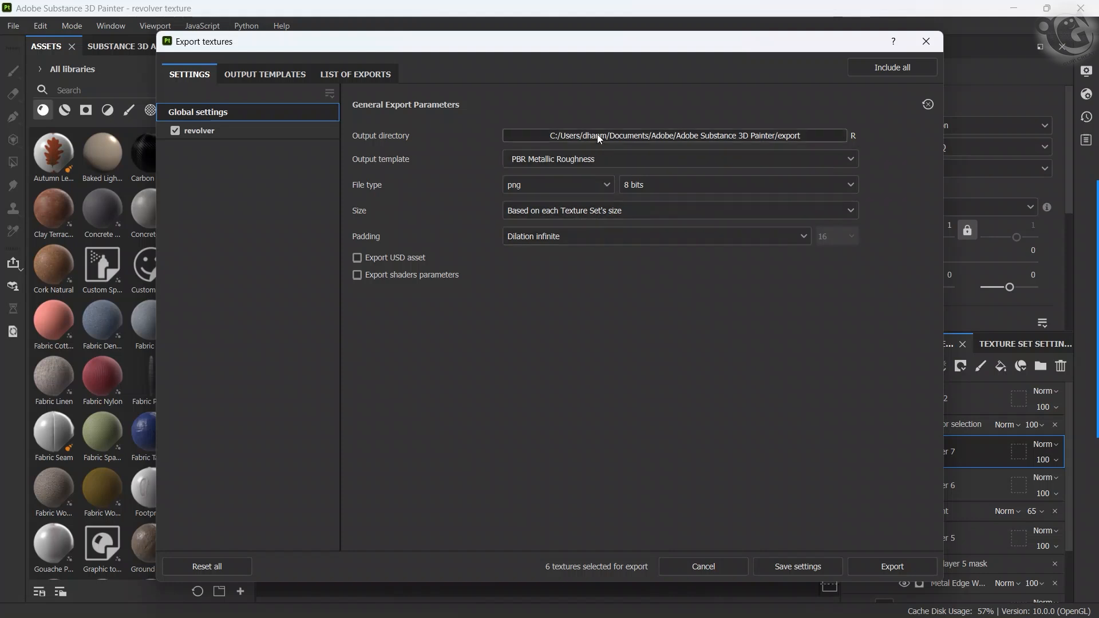
Browse for a new output directory and go to the texture lamp folder on the D: drive.
{"action": "left_click", "coordinate": [720, 134]}
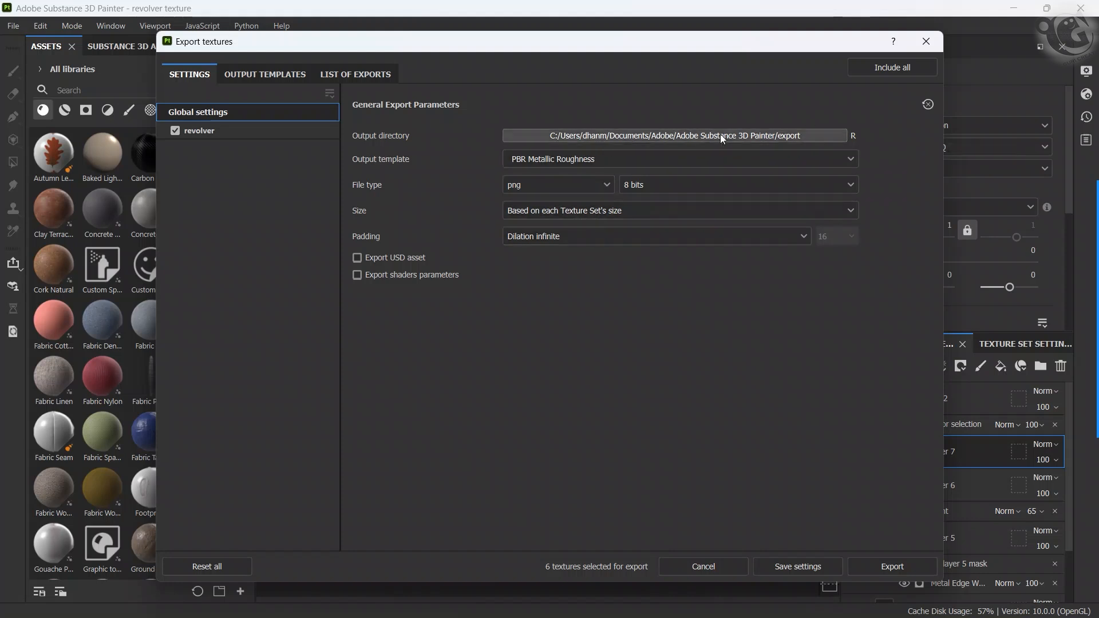
{"action": "scroll", "coordinate": [240, 237], "scroll_direction": "down", "scroll_amount": 5}
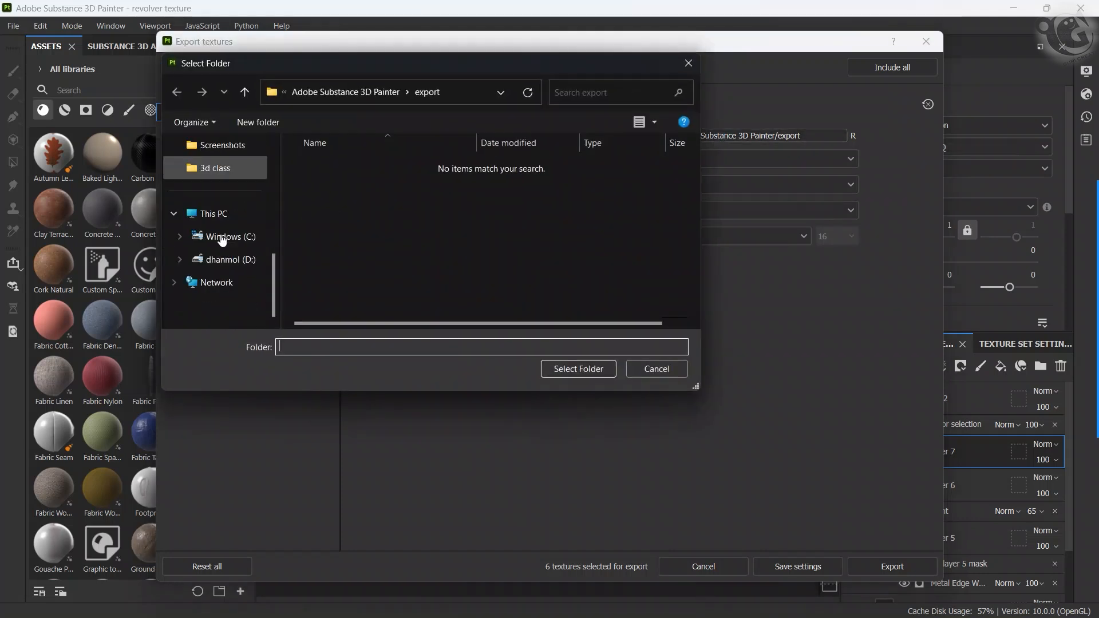
{"action": "left_click", "coordinate": [233, 273]}
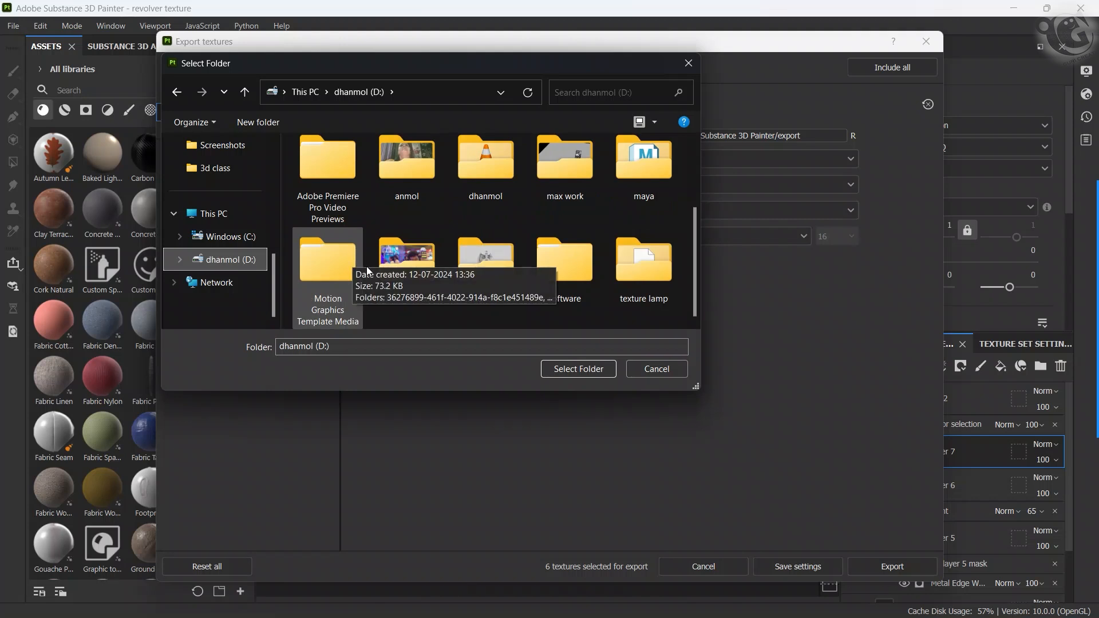
{"action": "double_click", "coordinate": [660, 277]}
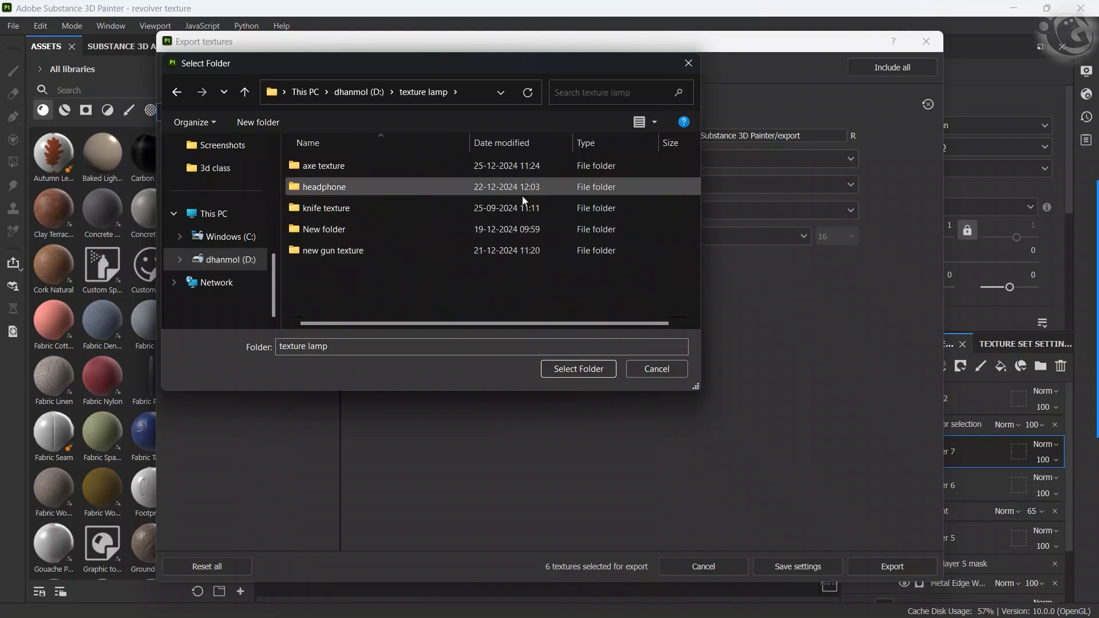
Create a folder named revolver inside texture lamp and choose it as the export output directory.
{"action": "right_click", "coordinate": [355, 279]}
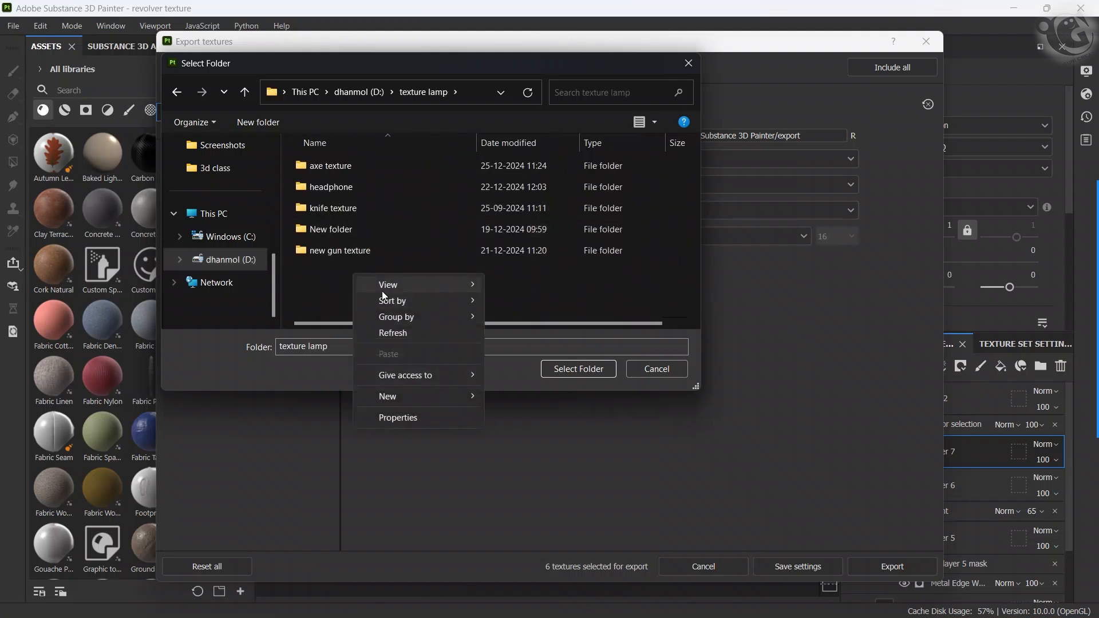
{"action": "mouse_move", "coordinate": [397, 397]}
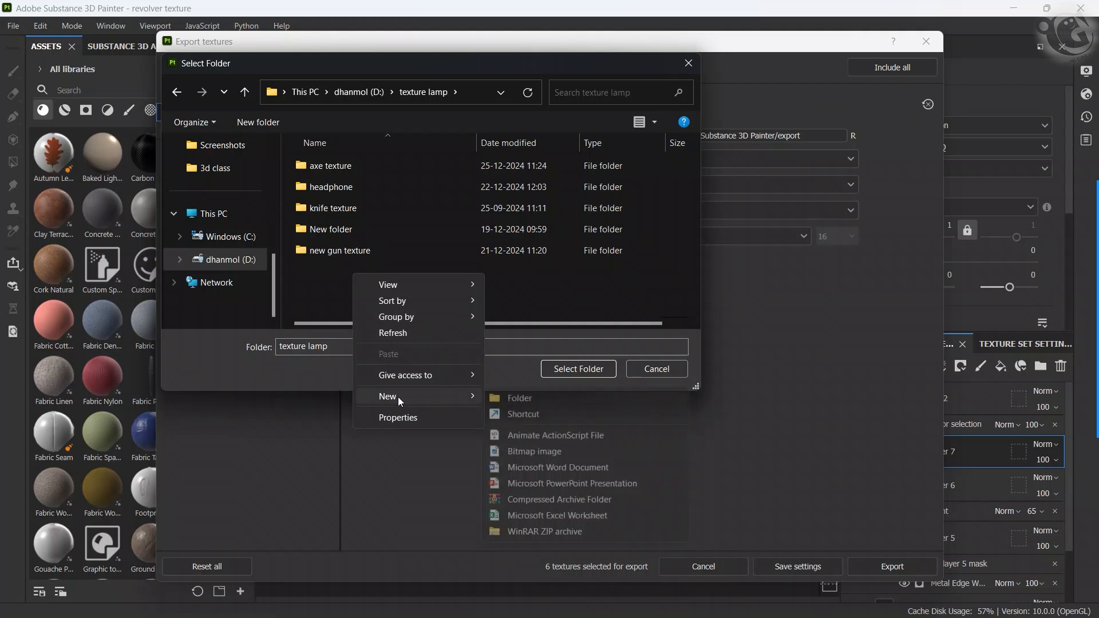
{"action": "left_click", "coordinate": [524, 401]}
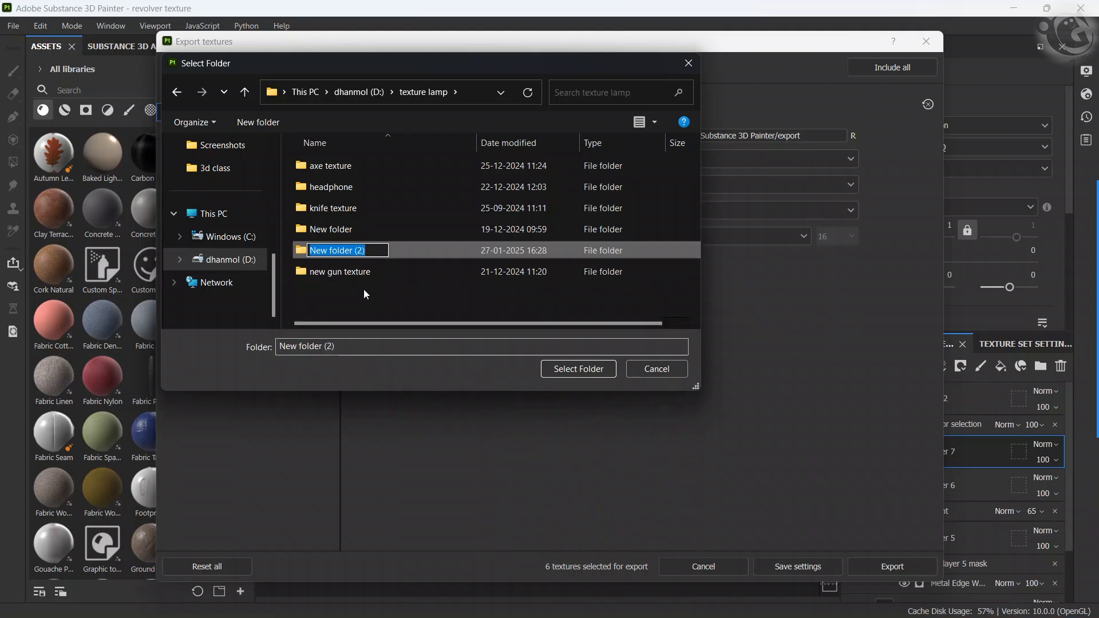
{"action": "key", "text": "BackSpace"}
{"action": "type", "text": "revolver"}
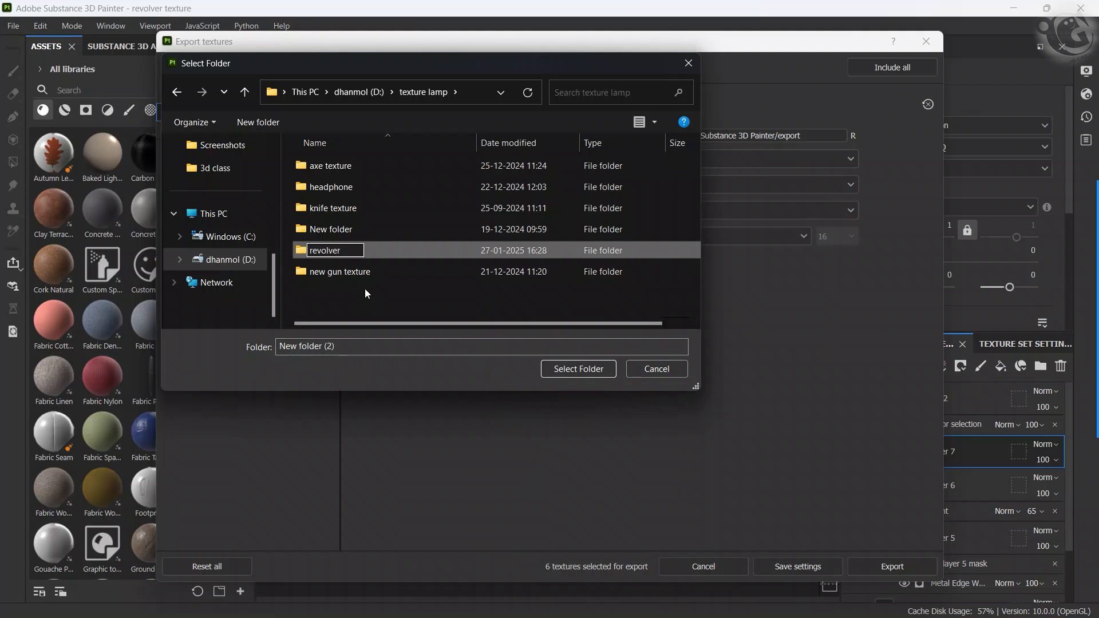
{"action": "key", "text": "Return"}
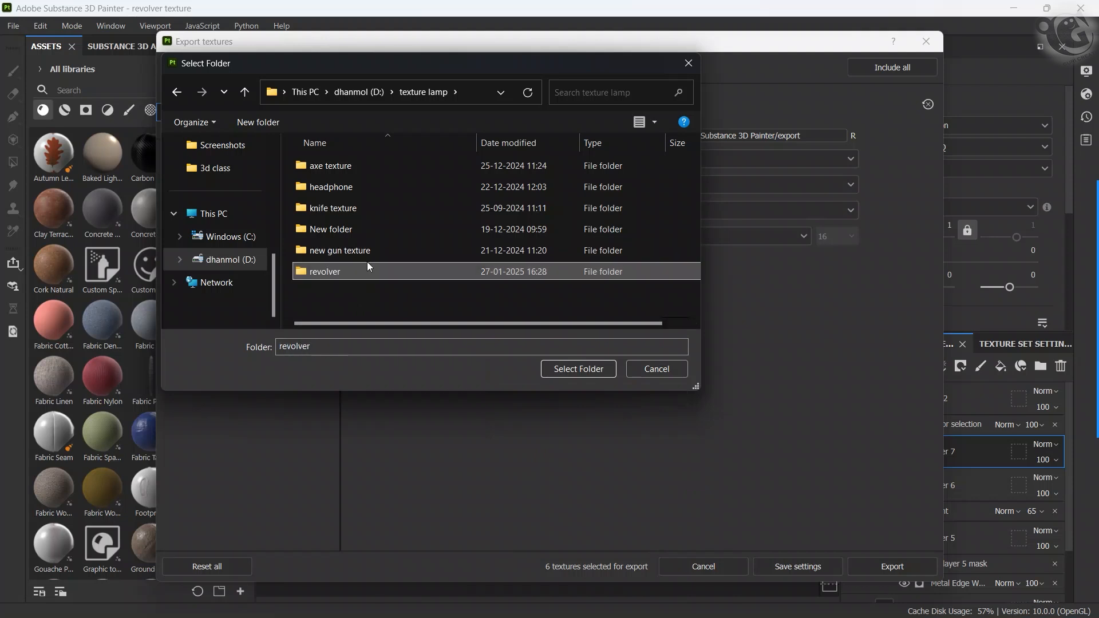
{"action": "left_click", "coordinate": [574, 370]}
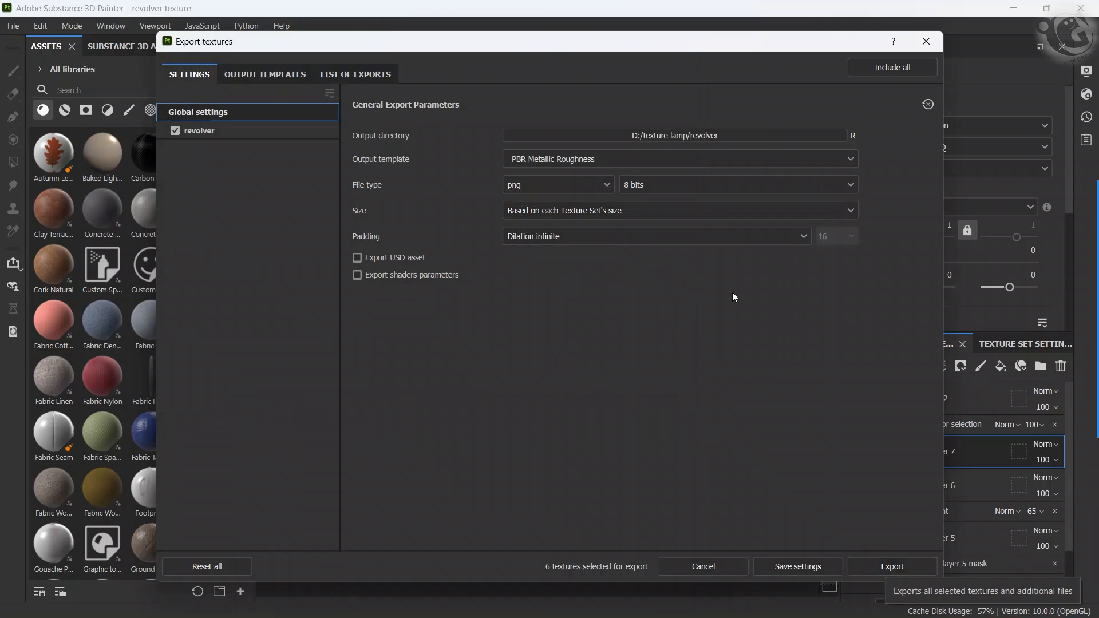
Set the output template to Arnold (AiStandard) and export the revolver textures.
{"action": "left_click", "coordinate": [585, 161]}
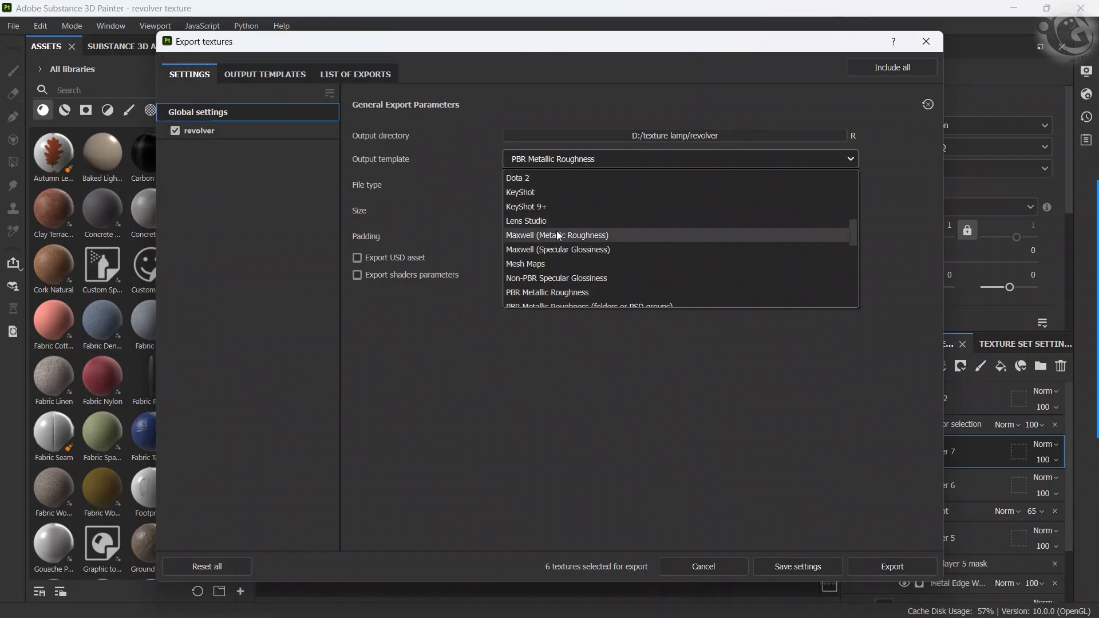
{"action": "scroll", "coordinate": [571, 275], "scroll_direction": "down", "scroll_amount": 4}
{"action": "scroll", "coordinate": [560, 251], "scroll_direction": "down", "scroll_amount": 2}
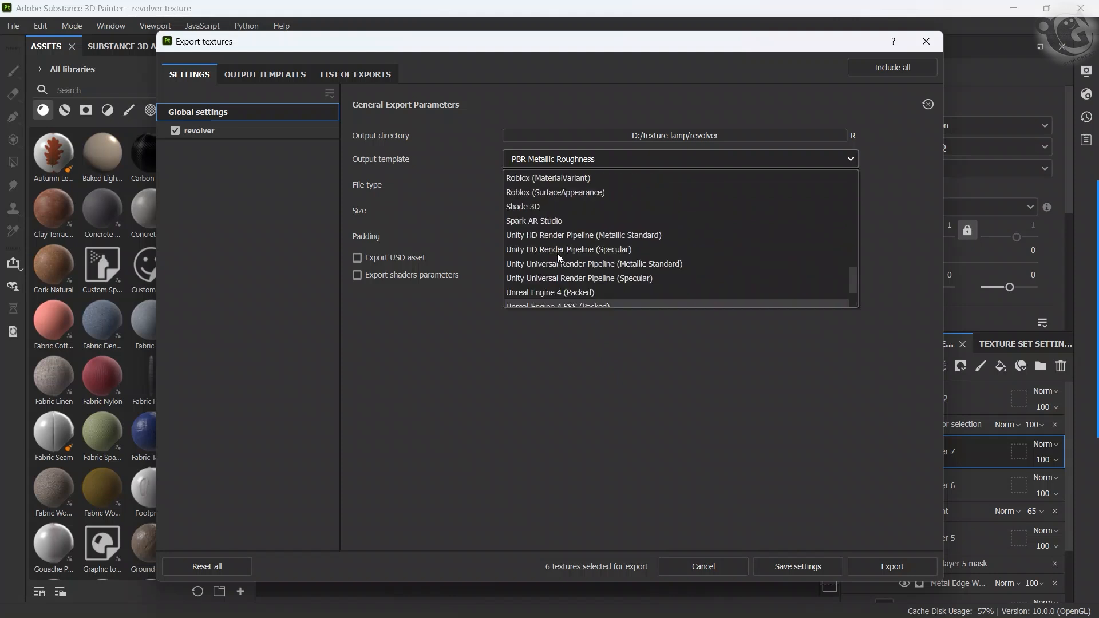
{"action": "scroll", "coordinate": [558, 253], "scroll_direction": "up", "scroll_amount": 8}
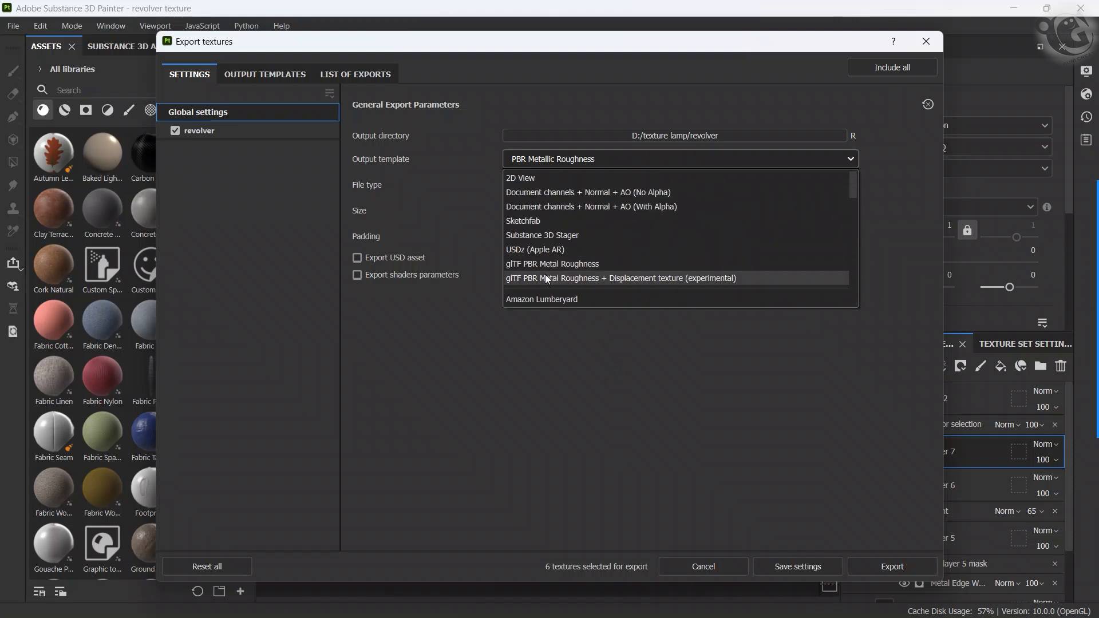
{"action": "scroll", "coordinate": [549, 271], "scroll_direction": "down", "scroll_amount": 2}
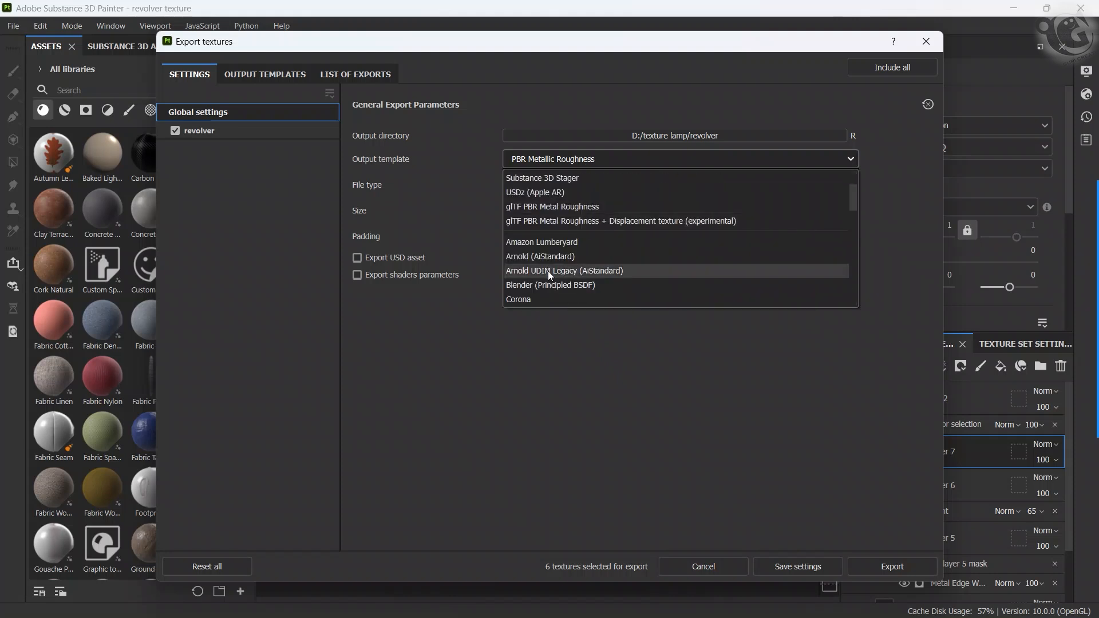
{"action": "left_click", "coordinate": [559, 261]}
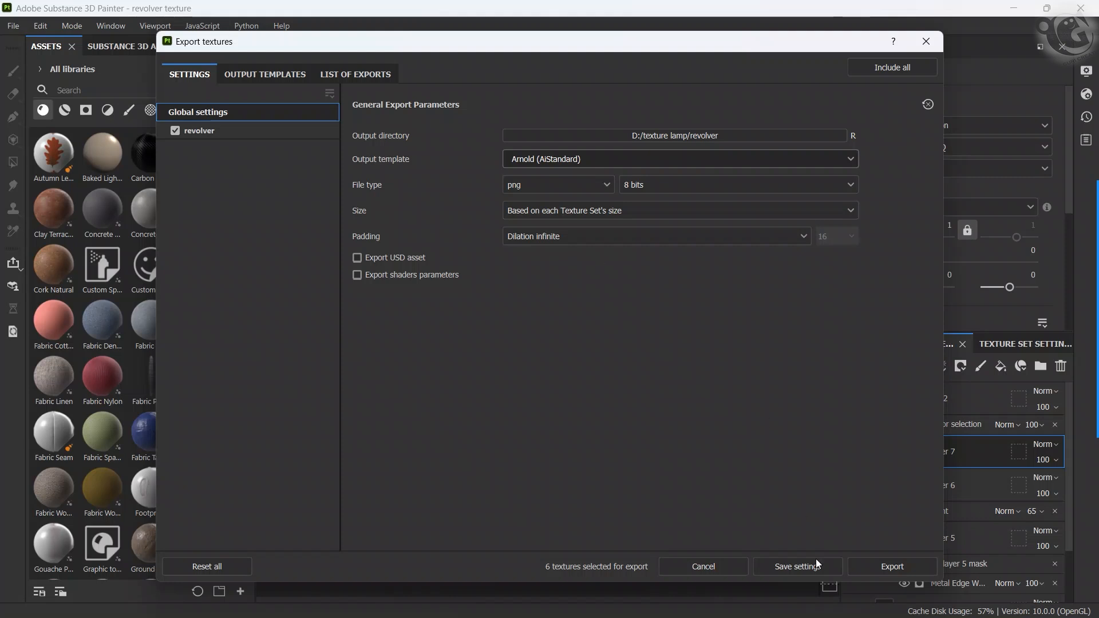
{"action": "left_click", "coordinate": [882, 570]}
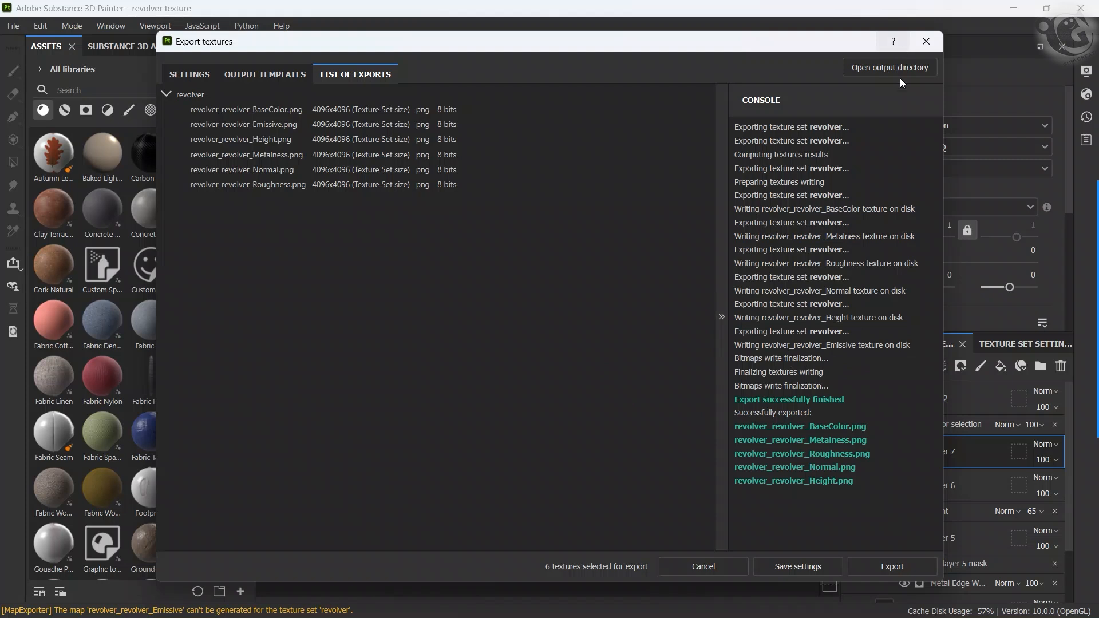
Close the export window and quit the program, discarding the project changes.
{"action": "left_click", "coordinate": [926, 41]}
{"action": "left_click", "coordinate": [1080, 8]}
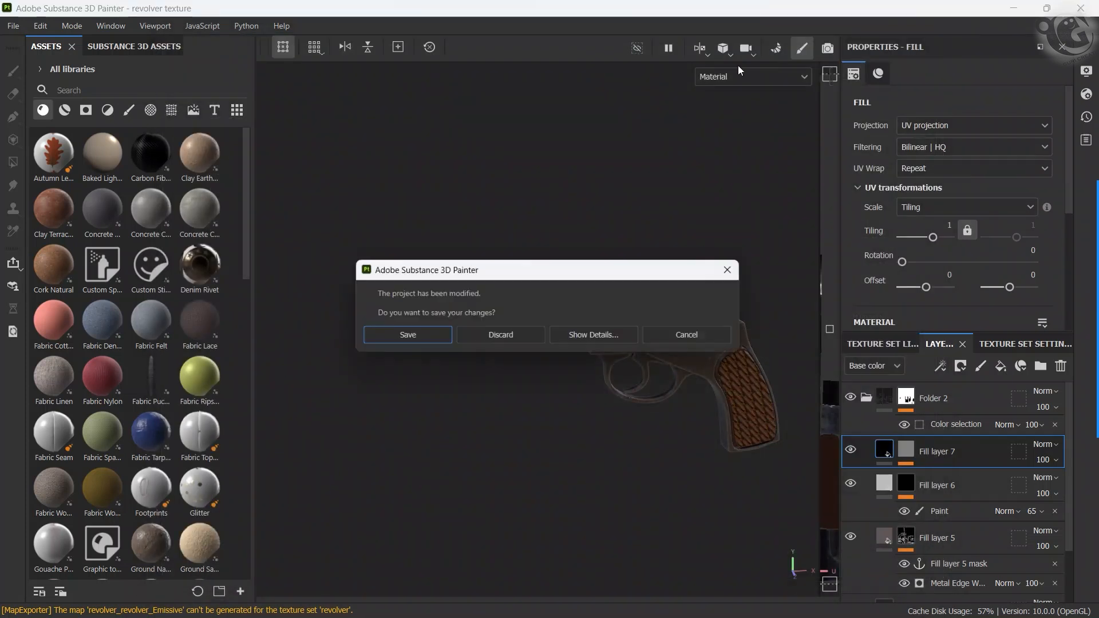
{"action": "left_click", "coordinate": [500, 336]}
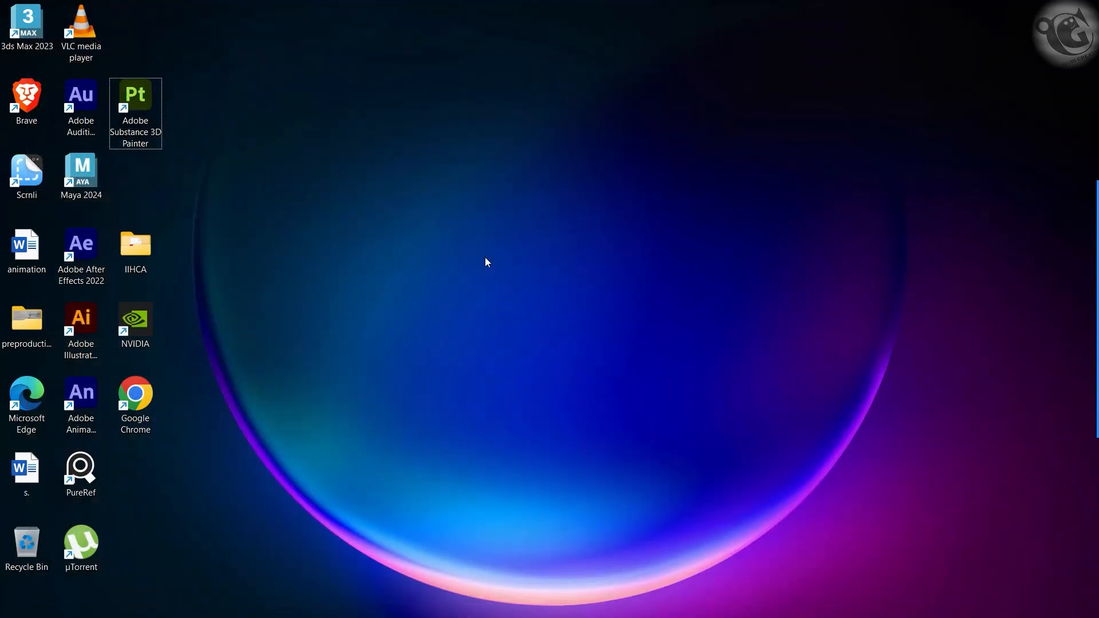
{"action": "right_click", "coordinate": [446, 178]}
{"action": "left_click", "coordinate": [503, 238]}
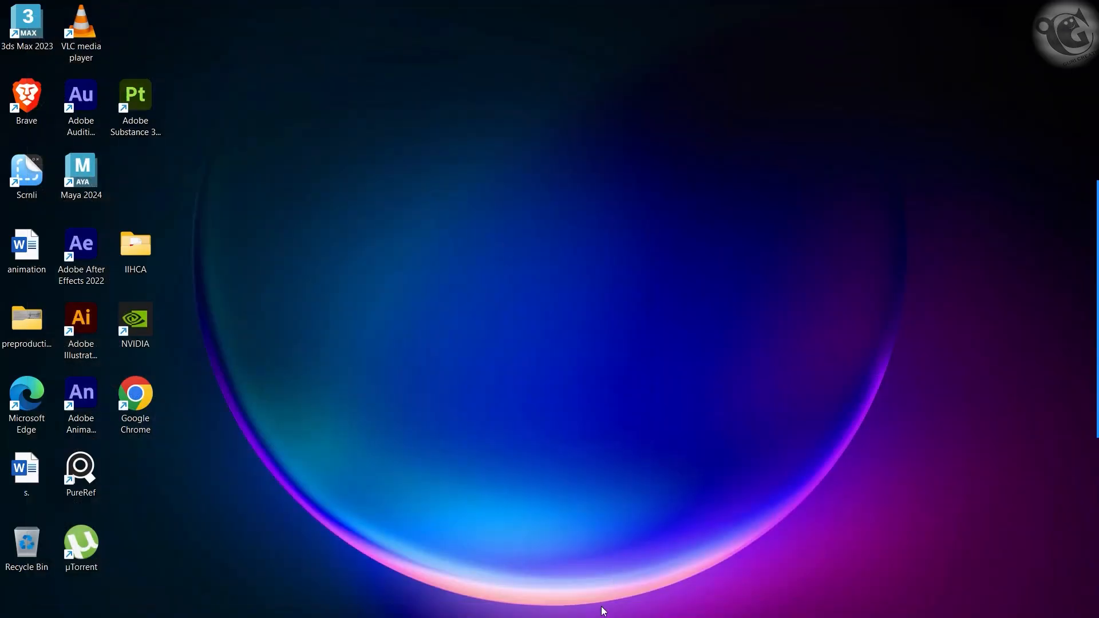
Open the revolver folder inside texture lamp on the D: drive in File Explorer and check the exported texture maps.
{"action": "mouse_move", "coordinate": [533, 615]}
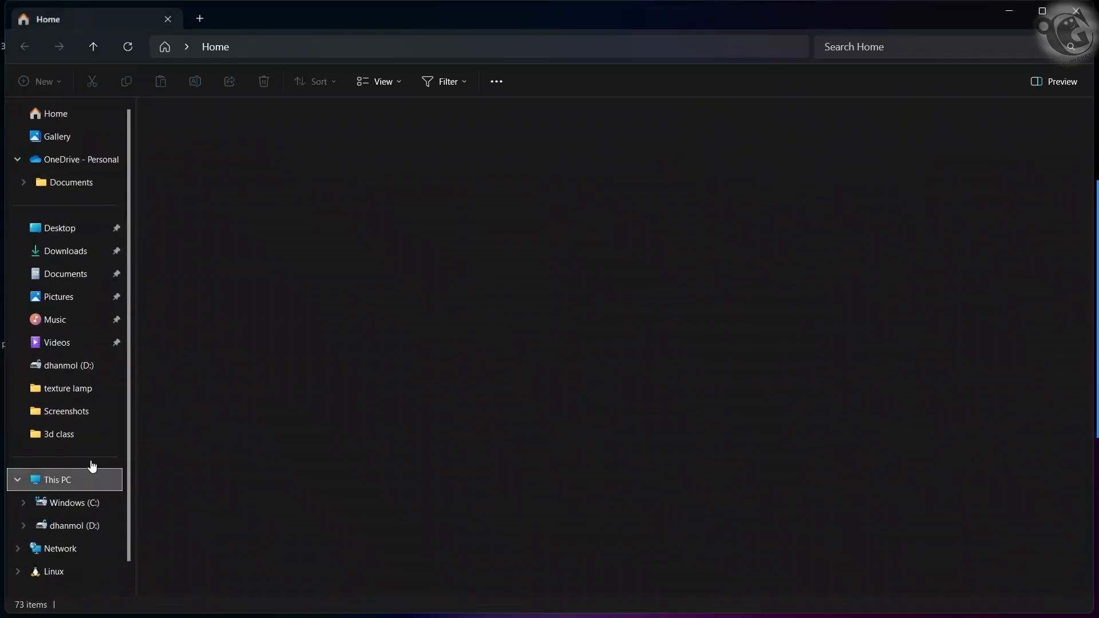
{"action": "left_click", "coordinate": [80, 479]}
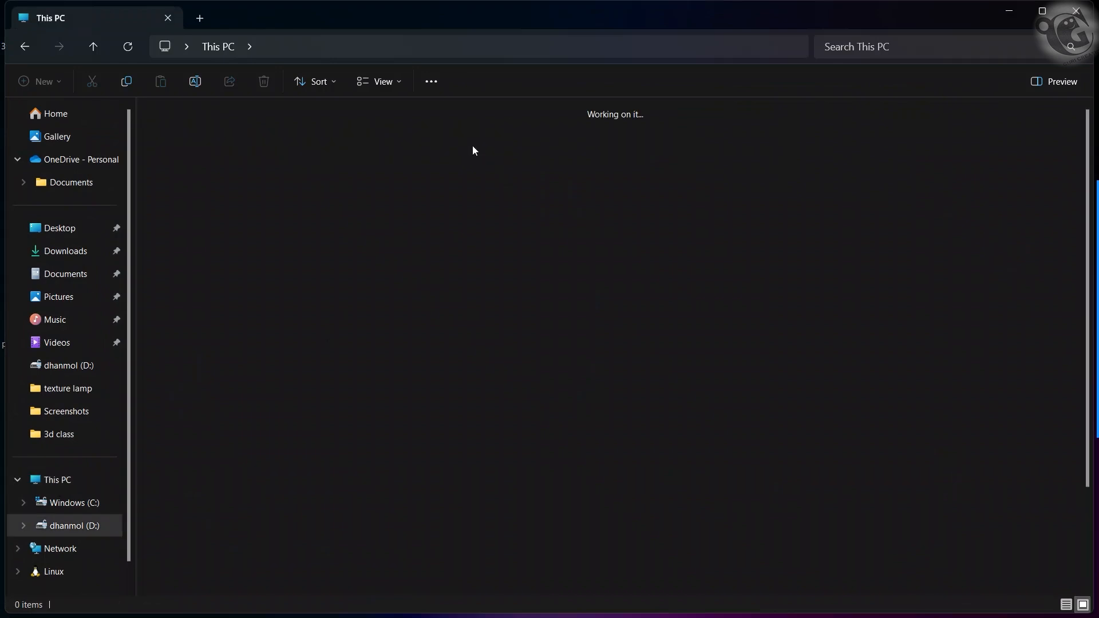
{"action": "left_click", "coordinate": [258, 243]}
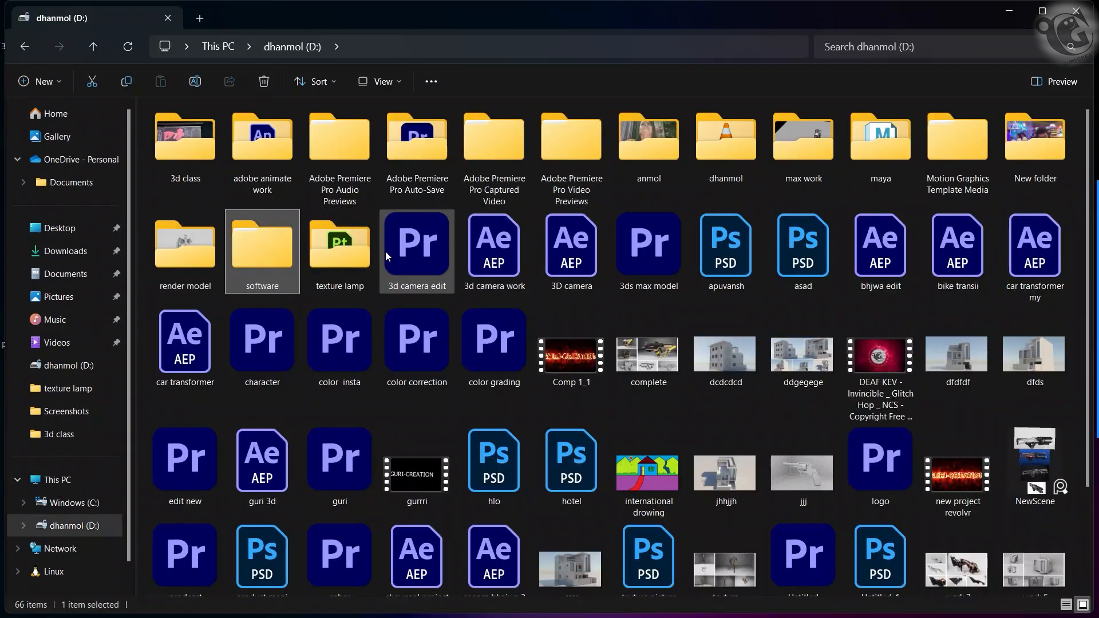
{"action": "double_click", "coordinate": [355, 254]}
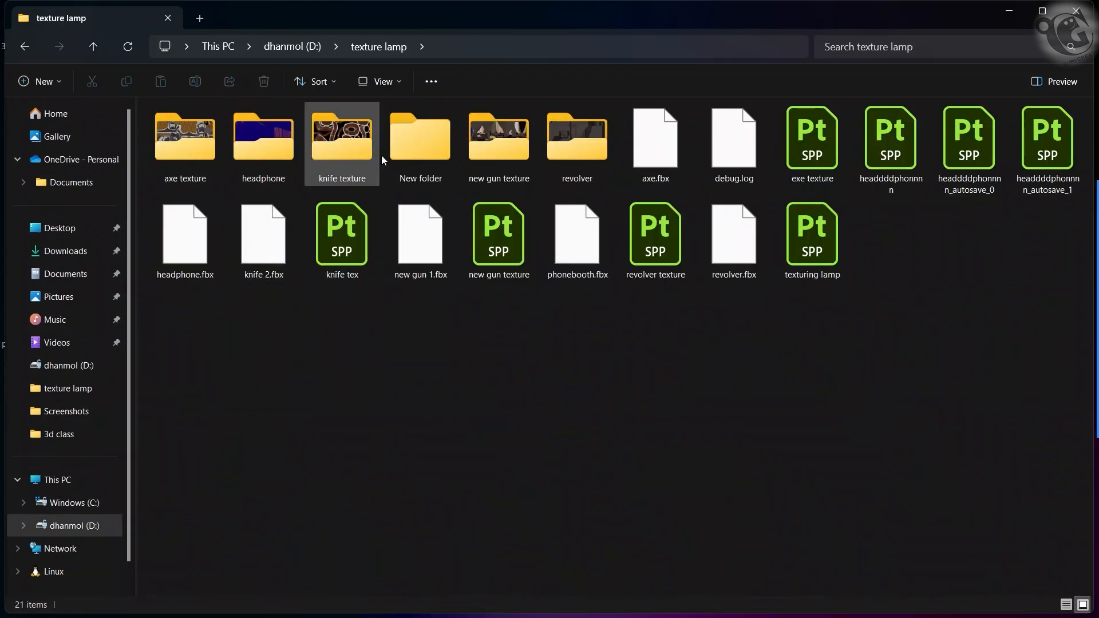
{"action": "double_click", "coordinate": [569, 152]}
{"action": "left_click_drag", "start_coordinate": [188, 243], "coordinate": [549, 150]}
{"action": "left_click_drag", "start_coordinate": [611, 187], "coordinate": [140, 173]}
{"action": "left_click", "coordinate": [324, 246]}
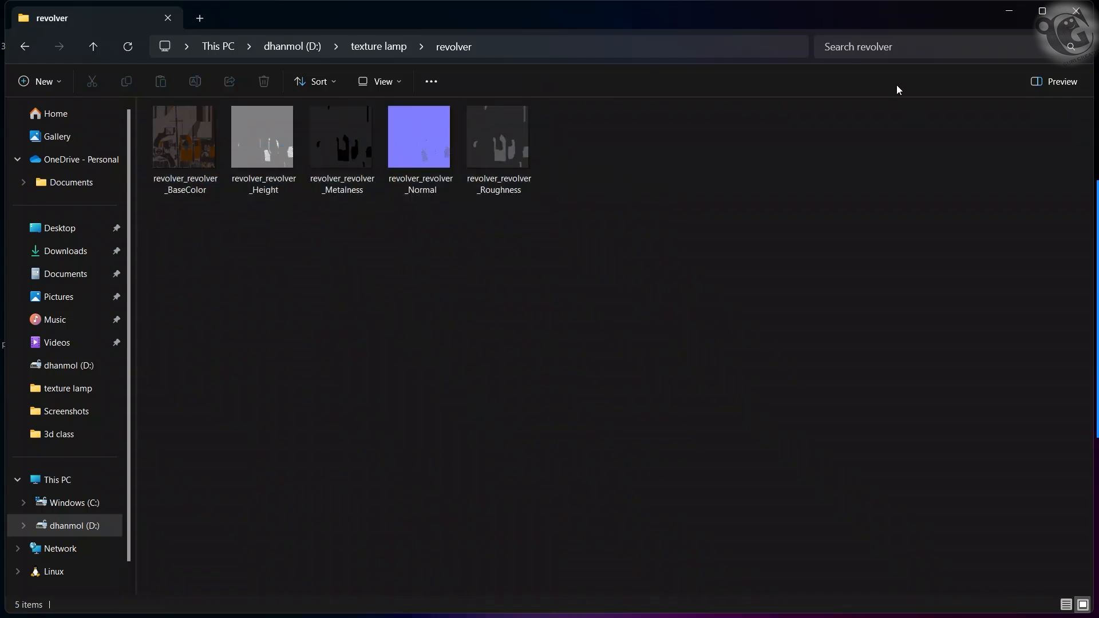
Minimize File Explorer, switch to Maya 2024, and inspect the untextured revolver model up close.
{"action": "left_click", "coordinate": [1013, 22]}
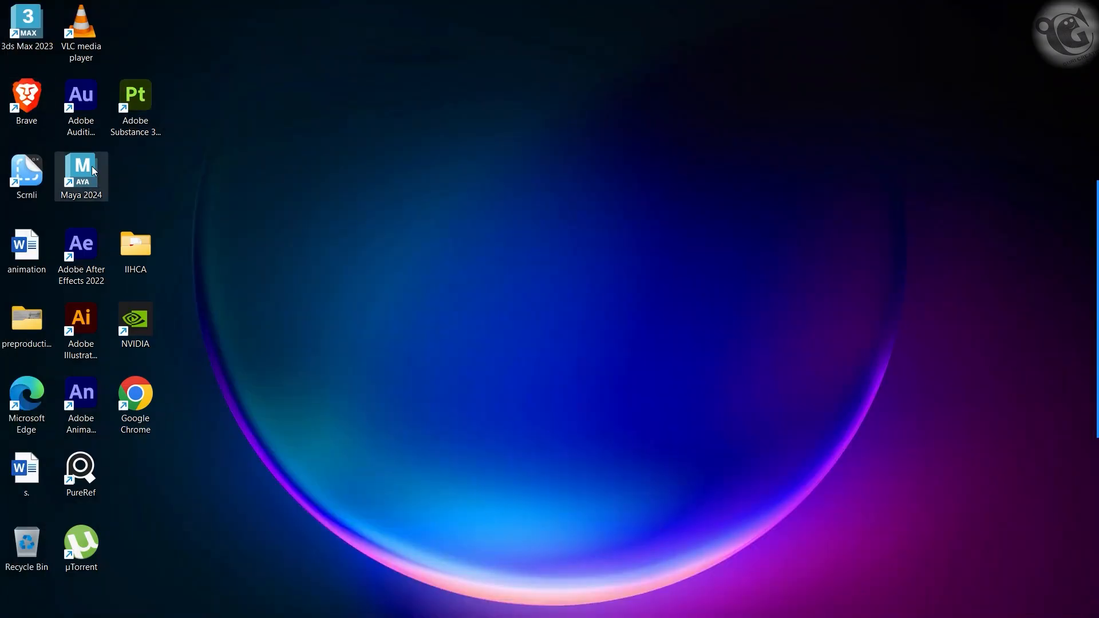
{"action": "left_click", "coordinate": [93, 168]}
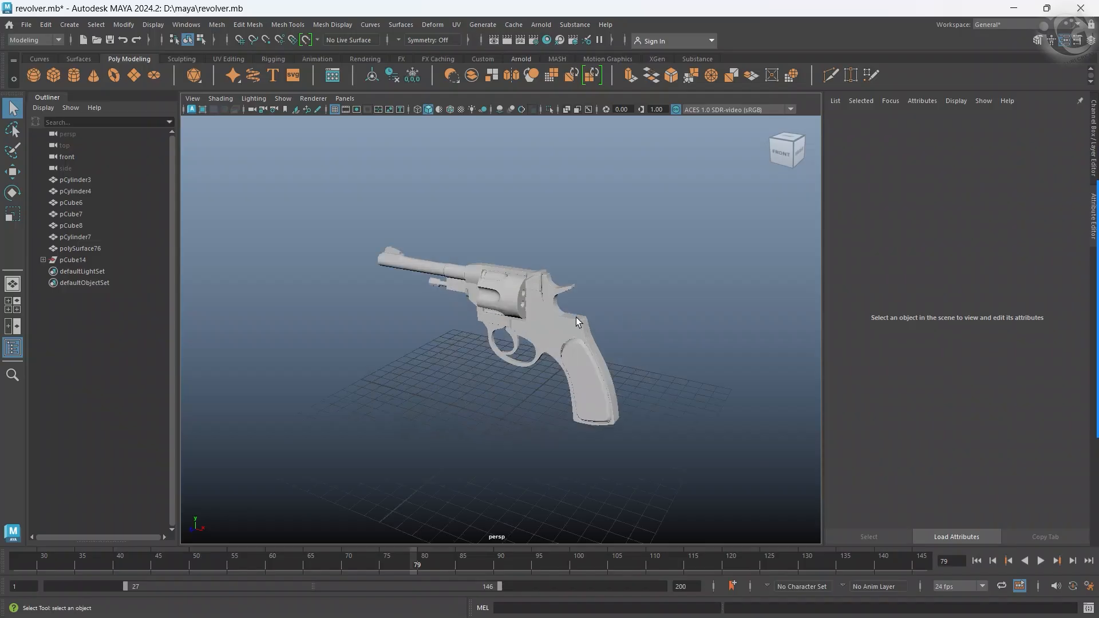
{"action": "left_click_drag", "start_coordinate": [579, 314], "coordinate": [513, 341], "text": "alt"}
{"action": "scroll", "coordinate": [461, 330], "scroll_direction": "up", "scroll_amount": 5}
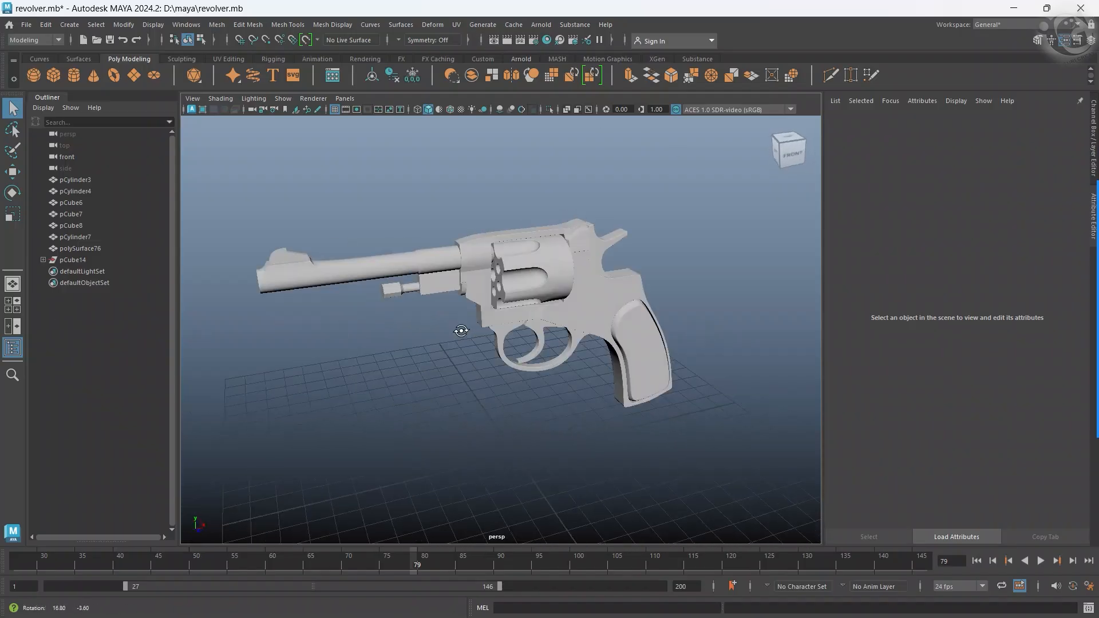
Isolate all the revolver parts in the viewport, turn the isolation off again, and clear the selection.
{"action": "left_click_drag", "start_coordinate": [249, 182], "coordinate": [671, 496]}
{"action": "key", "text": "ctrl+1"}
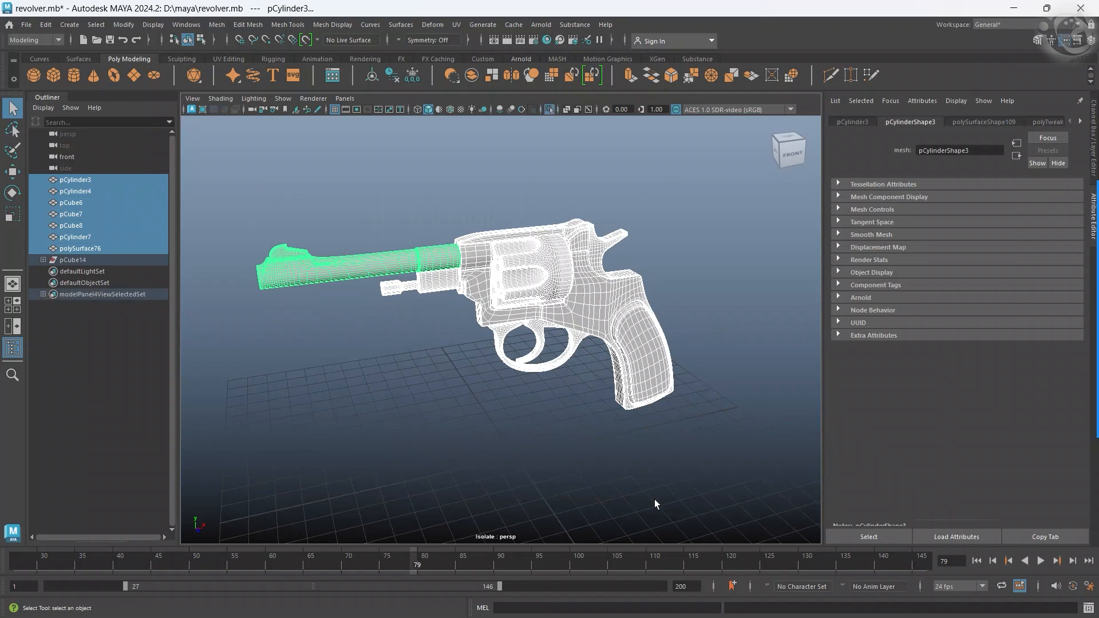
{"action": "key", "text": "ctrl+1"}
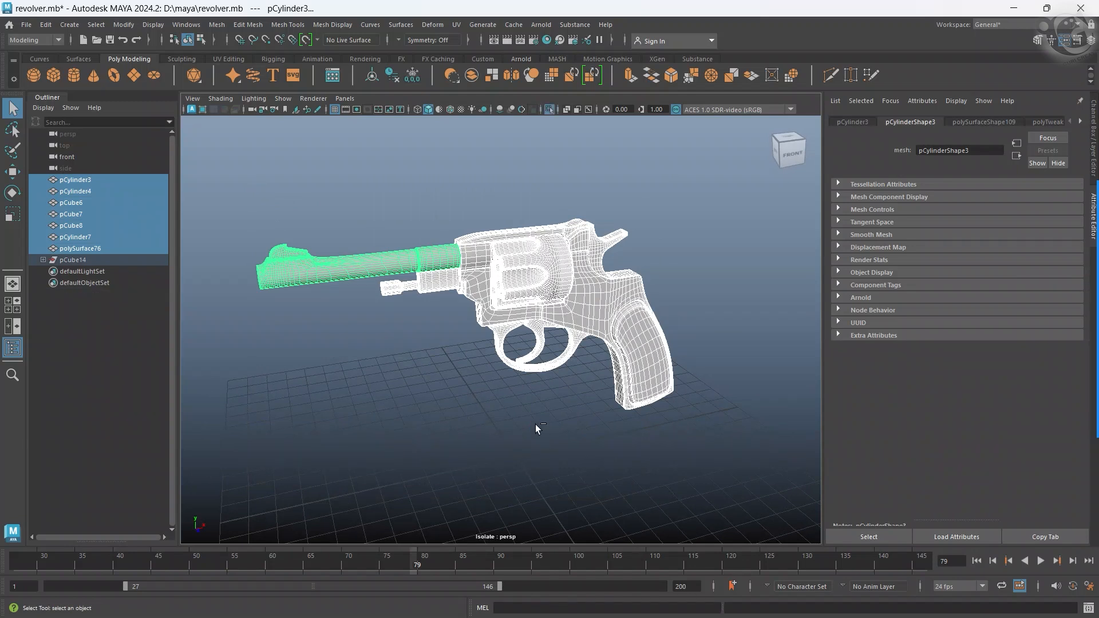
{"action": "left_click", "coordinate": [534, 424]}
{"action": "left_click_drag", "start_coordinate": [297, 185], "coordinate": [681, 434]}
{"action": "left_click", "coordinate": [591, 466]}
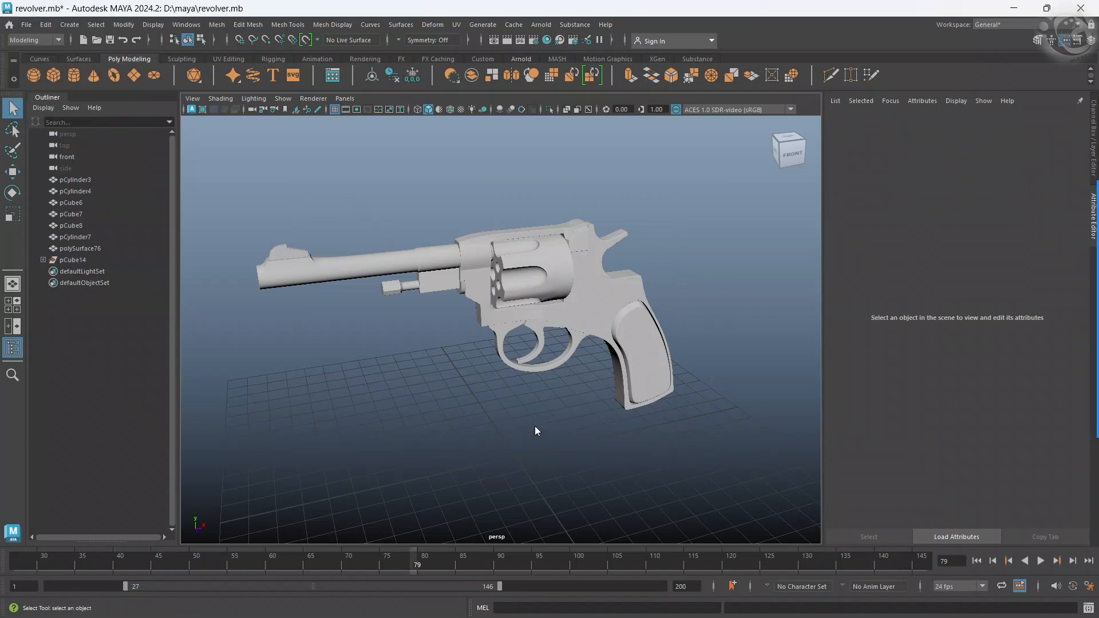
{"action": "key", "text": "ctrl+space"}
{"action": "left_click_drag", "start_coordinate": [575, 355], "coordinate": [501, 341], "text": "alt"}
{"action": "key", "text": "ctrl+space"}
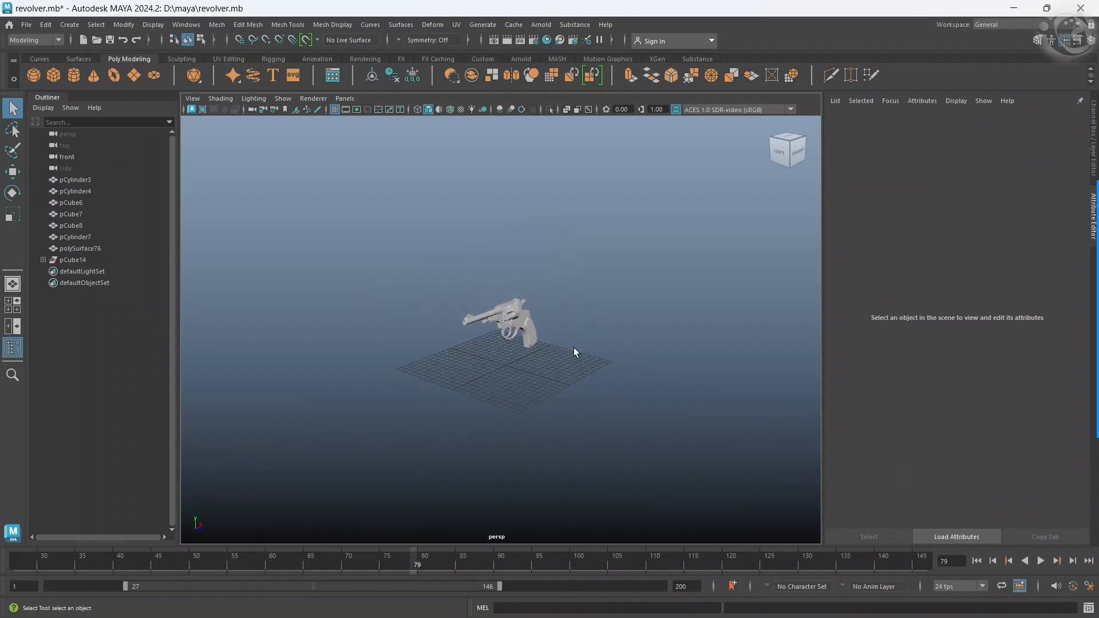
Open Substance's Apply Workflow to Maps tool for the revolver scene.
{"action": "left_click_drag", "start_coordinate": [574, 350], "coordinate": [518, 348], "text": "alt"}
{"action": "scroll", "coordinate": [497, 341], "scroll_direction": "up", "scroll_amount": 5}
{"action": "scroll", "coordinate": [495, 351], "scroll_direction": "down", "scroll_amount": 3}
{"action": "scroll", "coordinate": [513, 366], "scroll_direction": "down", "scroll_amount": 3}
{"action": "scroll", "coordinate": [518, 349], "scroll_direction": "up", "scroll_amount": 2}
{"action": "left_click", "coordinate": [574, 24]}
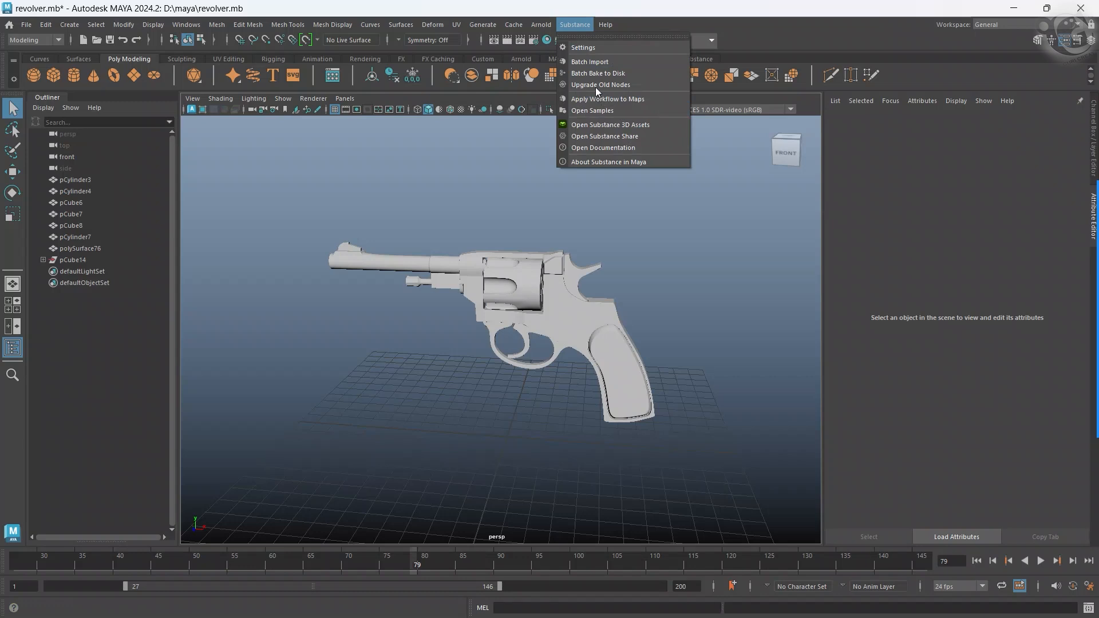
{"action": "left_click", "coordinate": [576, 23]}
{"action": "left_click", "coordinate": [697, 59]}
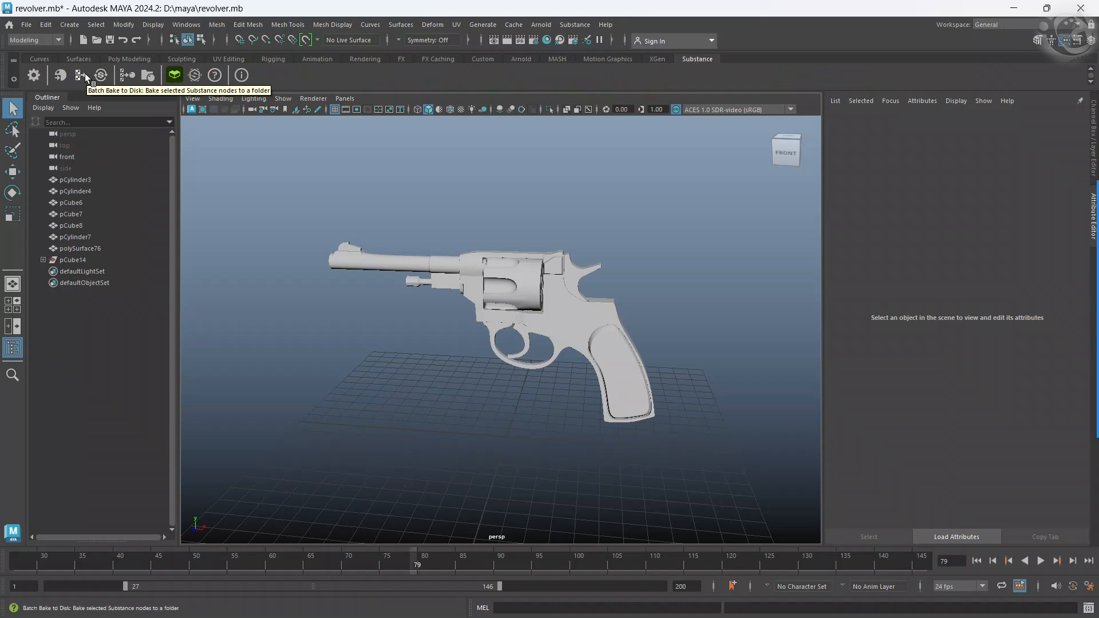
{"action": "left_click", "coordinate": [128, 75]}
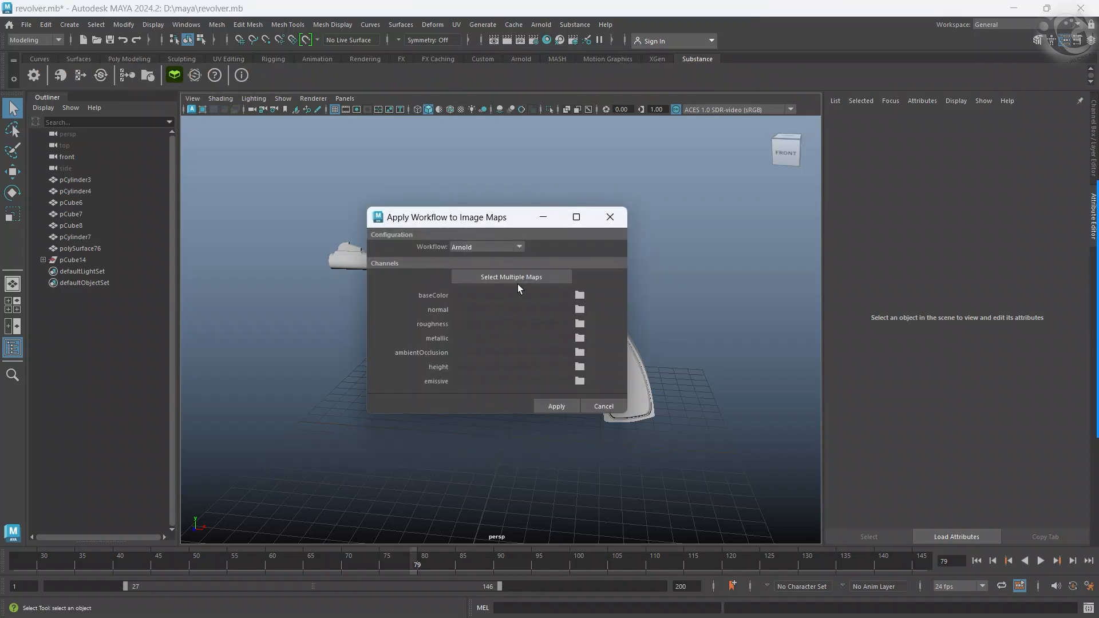
Start selecting multiple maps and browse to the revolver folder inside texture lamp on the D: drive.
{"action": "left_click", "coordinate": [503, 277]}
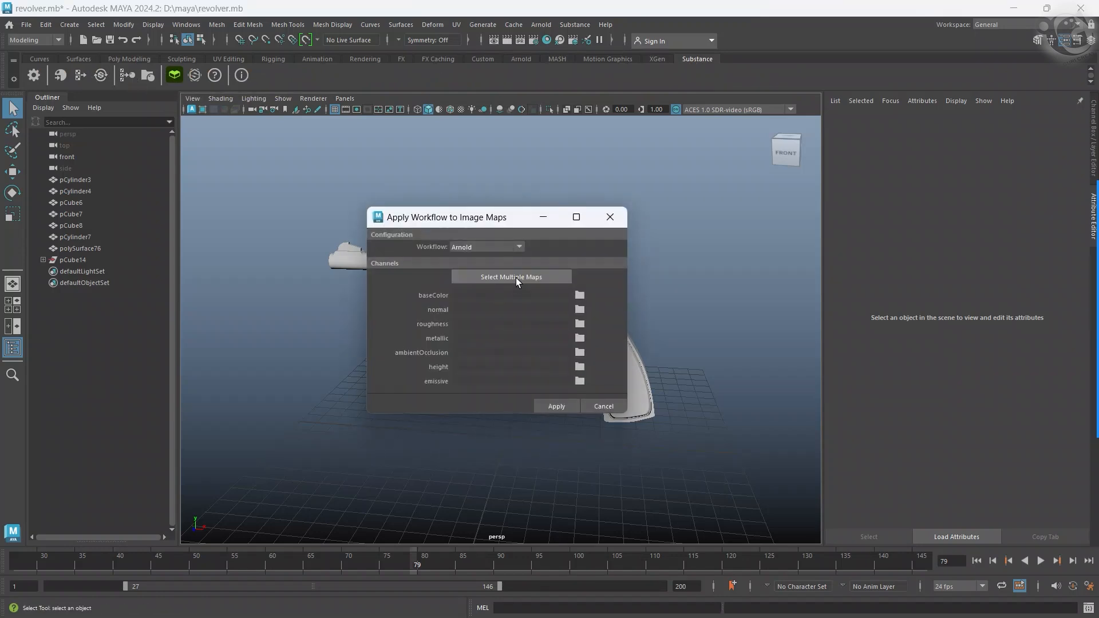
{"action": "left_click", "coordinate": [287, 164]}
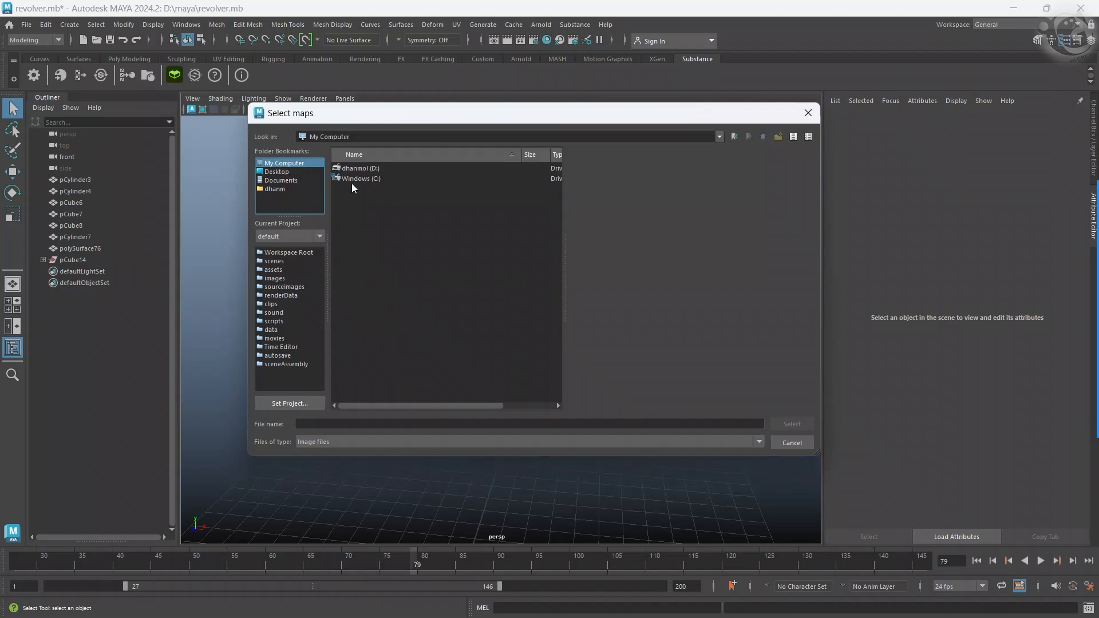
{"action": "double_click", "coordinate": [358, 178]}
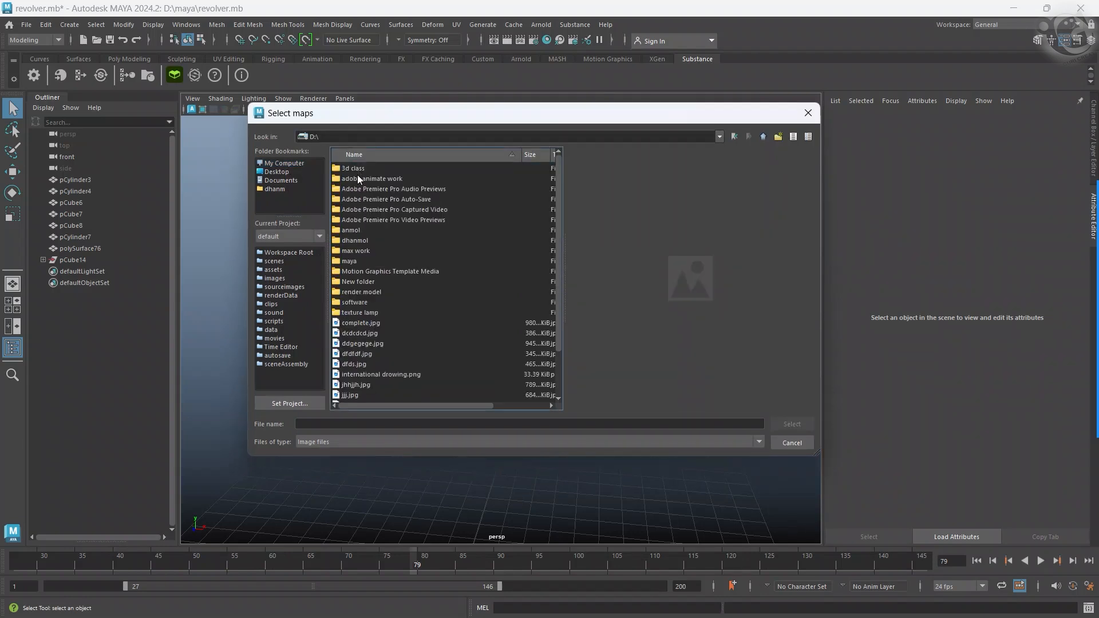
{"action": "double_click", "coordinate": [358, 312]}
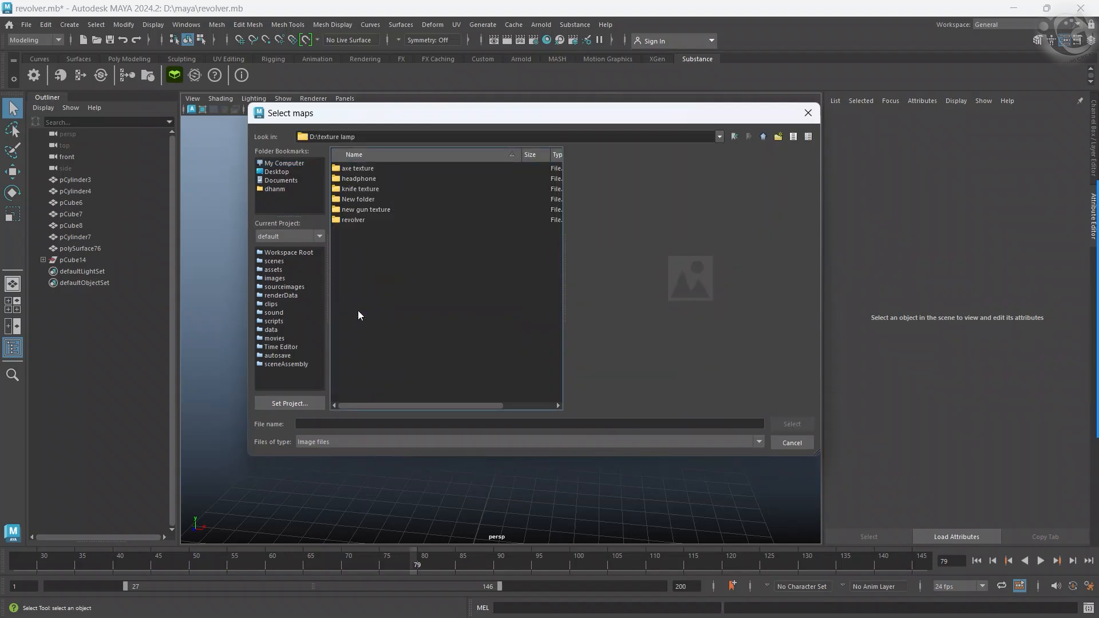
{"action": "left_click", "coordinate": [353, 220]}
{"action": "left_click", "coordinate": [790, 423]}
Load the revolver's BaseColor, Height, Metalness, Normal and Roughness PNG maps together and apply the Arnold workflow to them.
{"action": "left_click", "coordinate": [401, 210]}
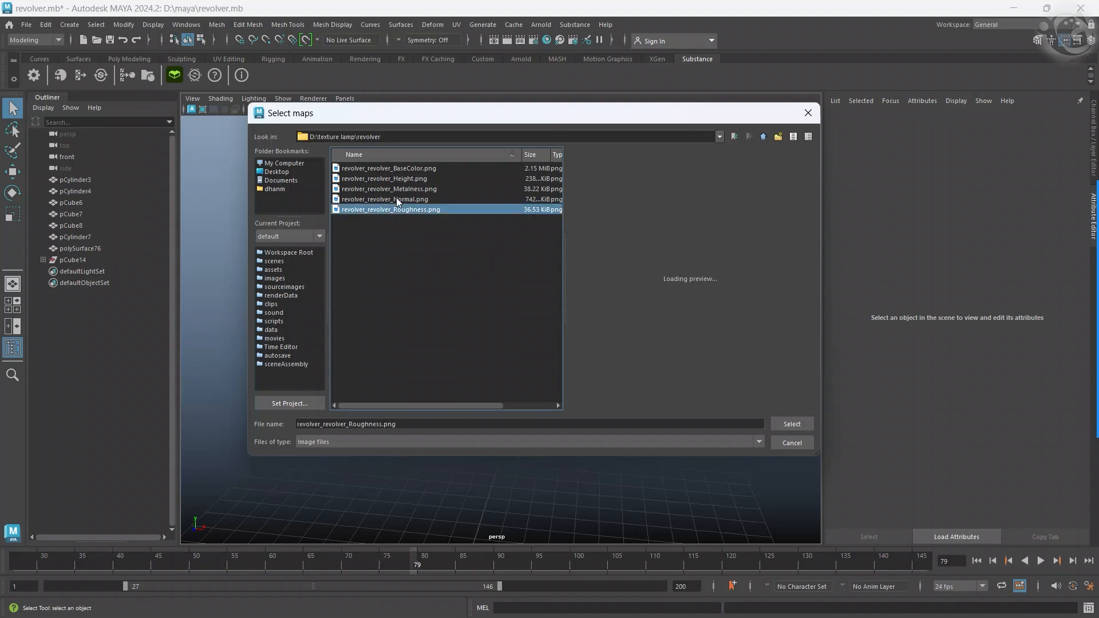
{"action": "left_click", "coordinate": [386, 171], "text": "shift"}
{"action": "left_click", "coordinate": [389, 168]}
{"action": "left_click", "coordinate": [395, 208], "text": "shift"}
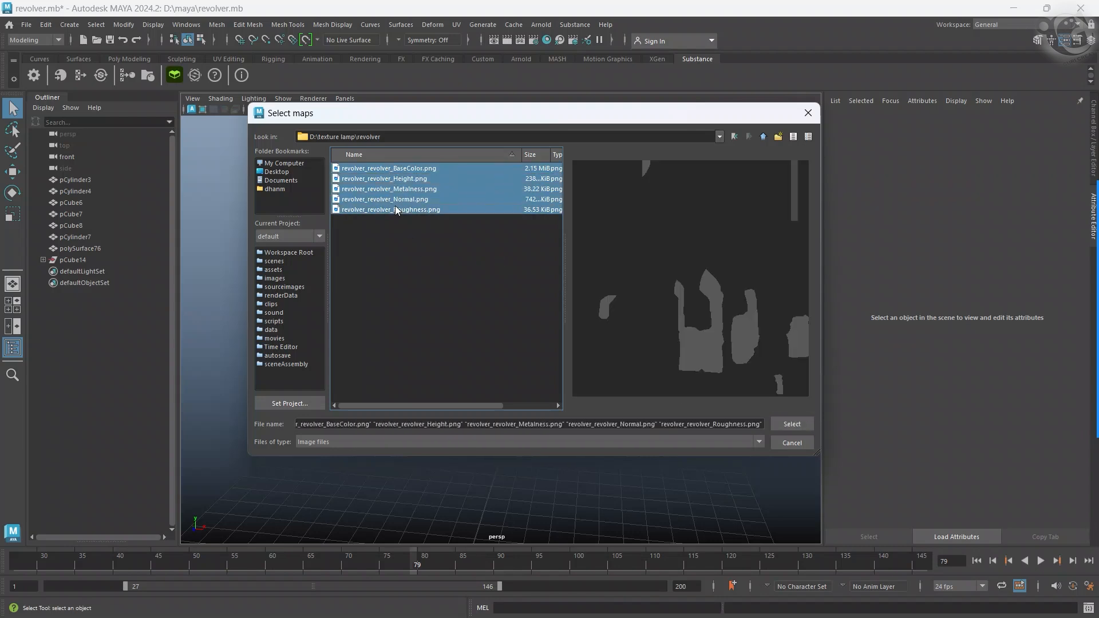
{"action": "left_click", "coordinate": [792, 423]}
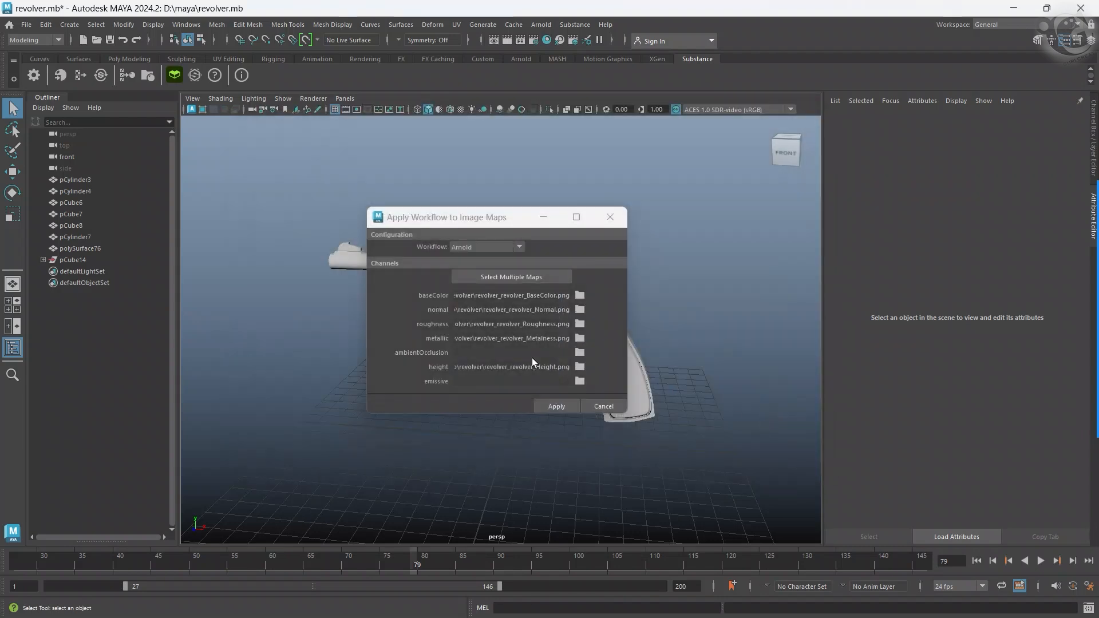
{"action": "left_click", "coordinate": [560, 408]}
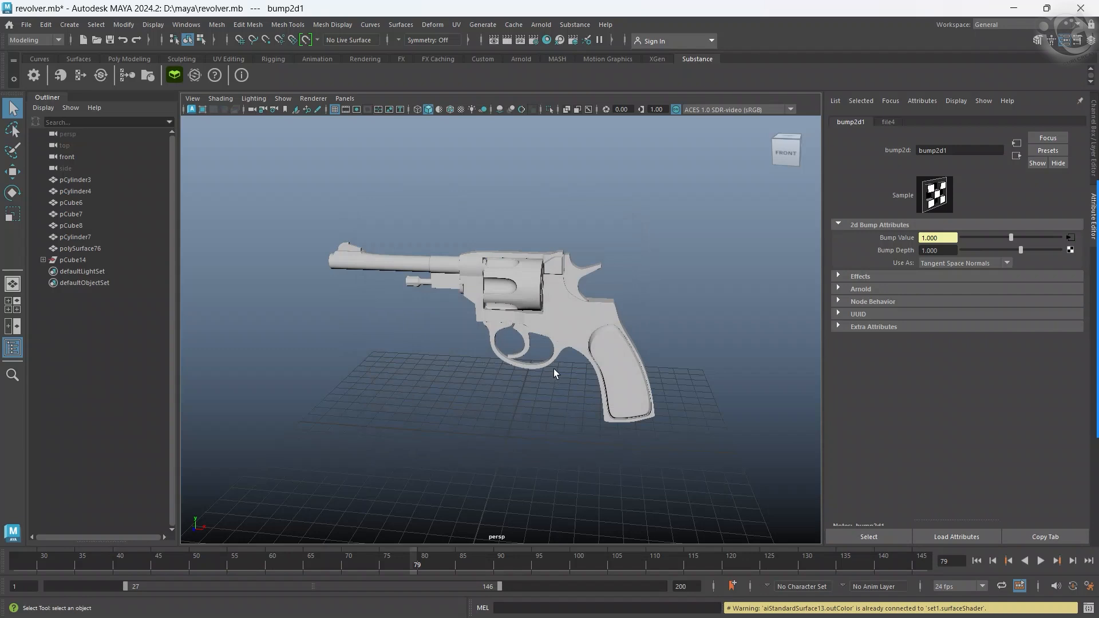
{"action": "middle_click_drag", "start_coordinate": [598, 346], "coordinate": [520, 359], "text": "alt"}
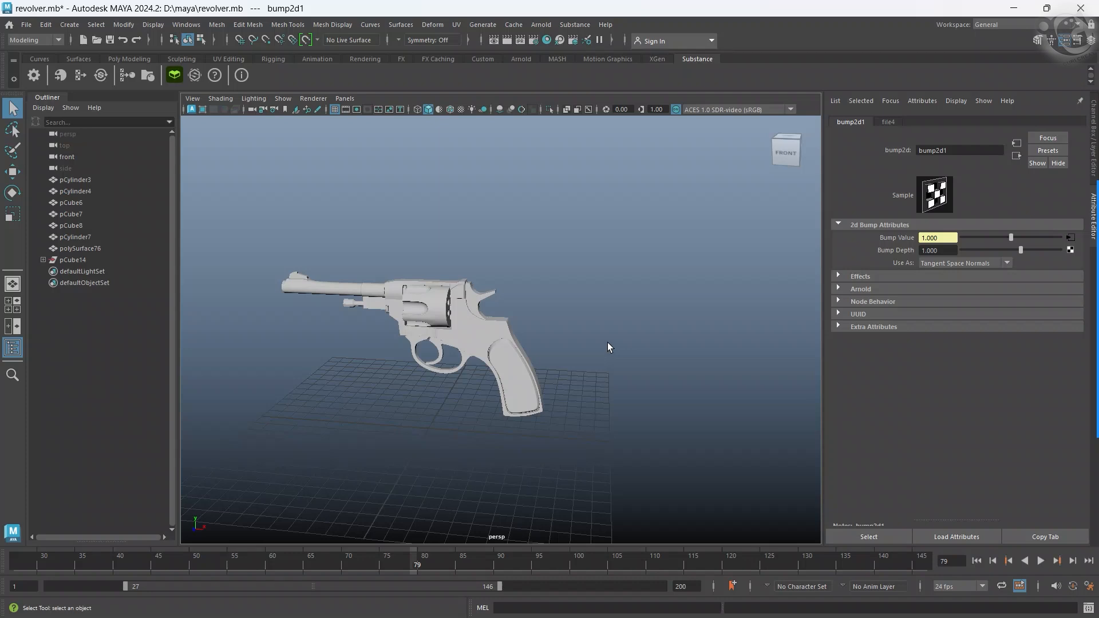
Open the Hypershade and graph the network of the revolver material.
{"action": "left_click", "coordinate": [547, 39]}
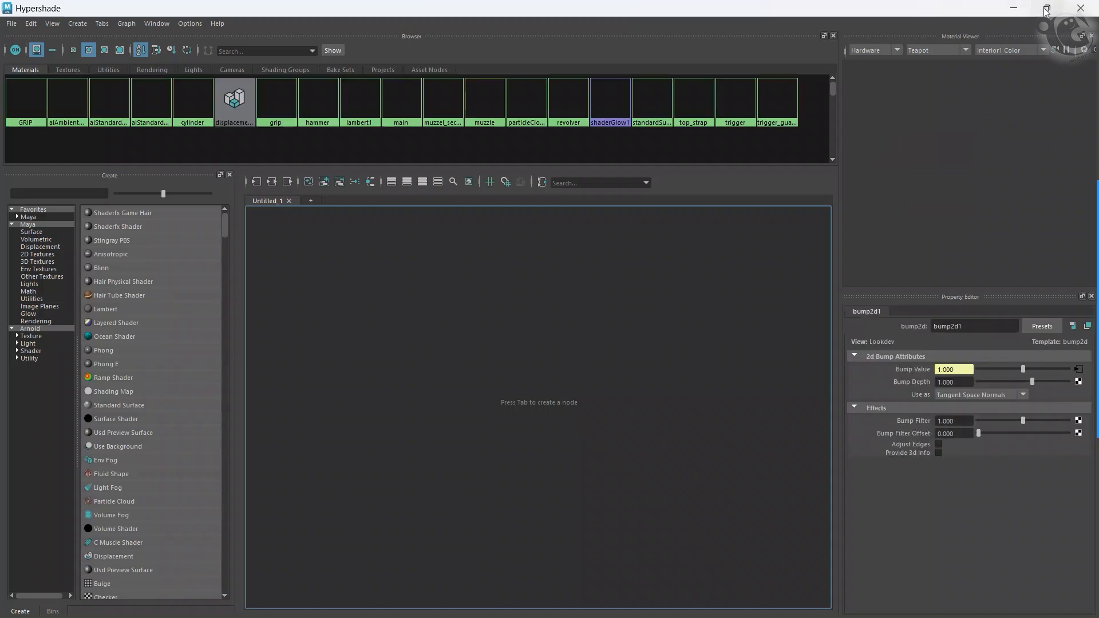
{"action": "left_click", "coordinate": [1044, 8]}
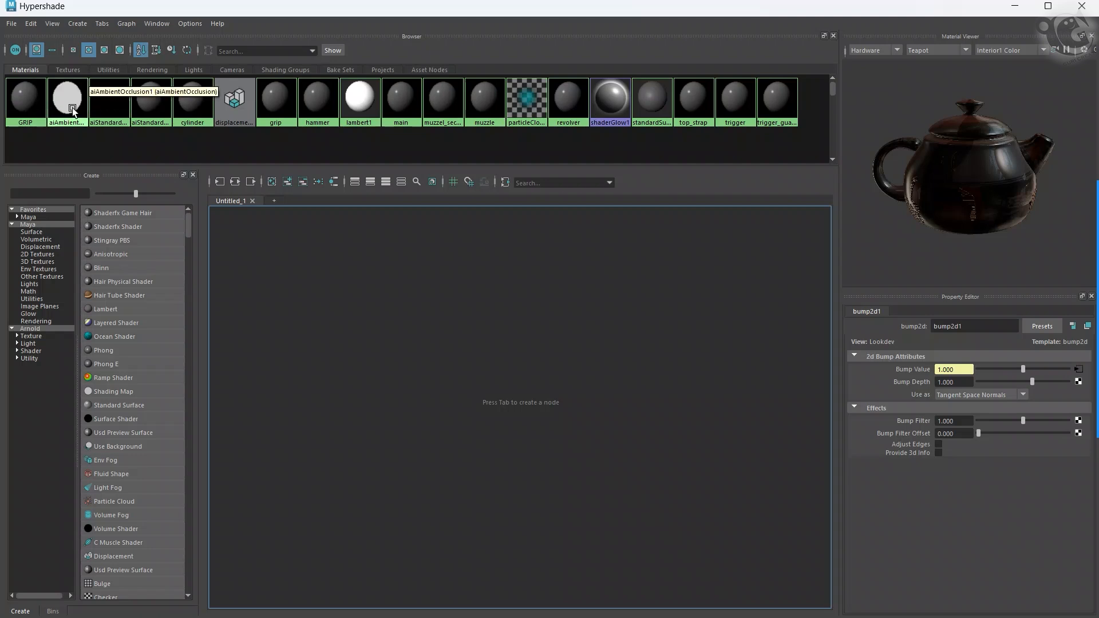
{"action": "right_click", "coordinate": [578, 101]}
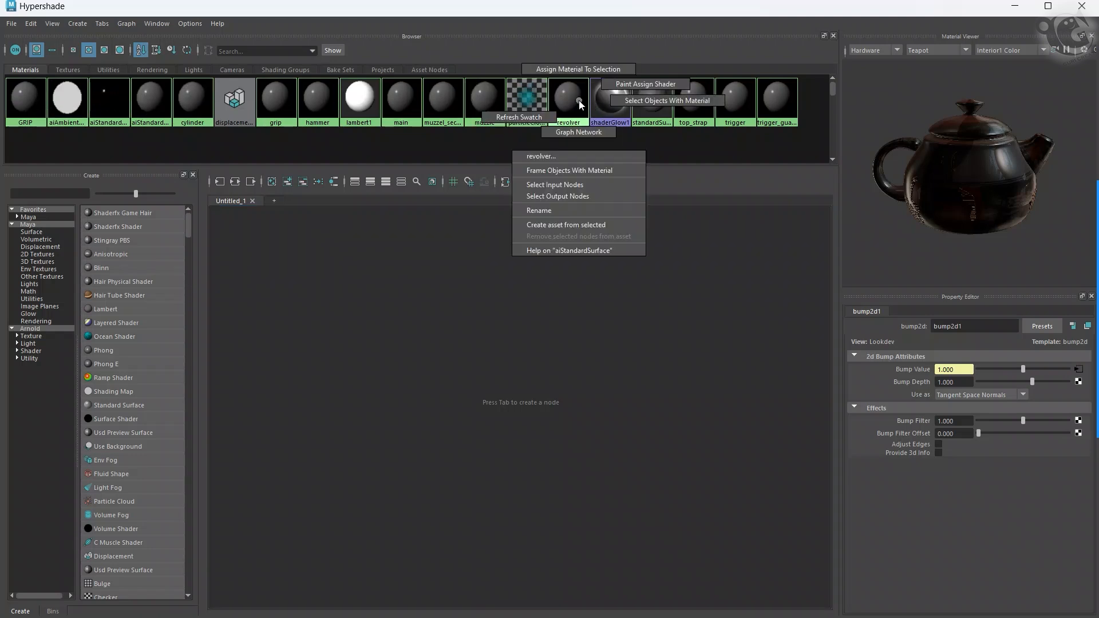
{"action": "left_click", "coordinate": [576, 127]}
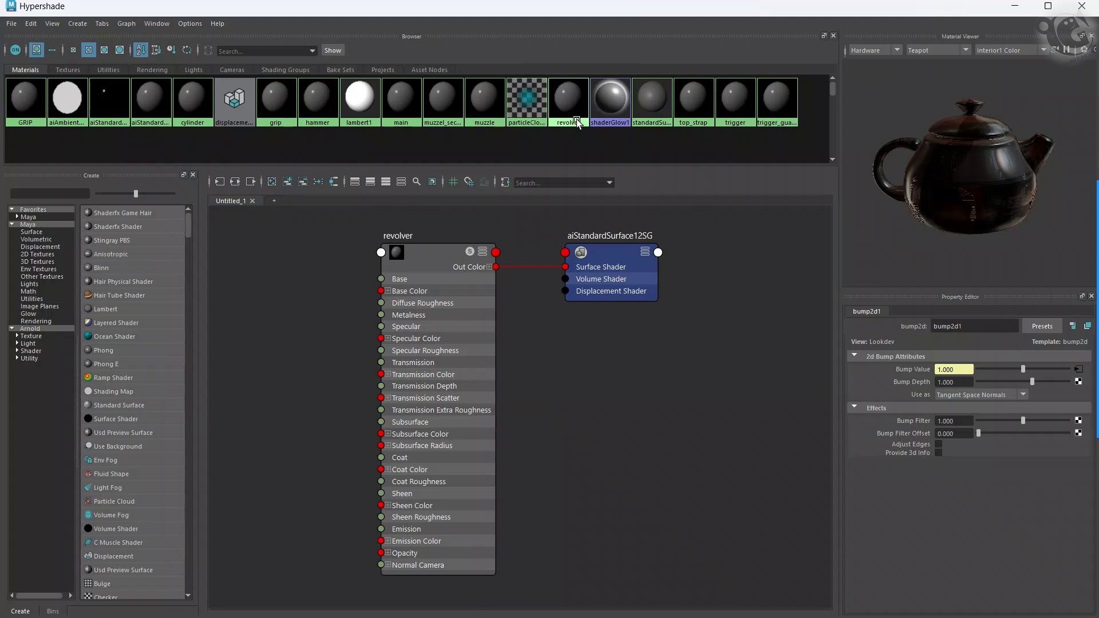
{"action": "left_click", "coordinate": [576, 119]}
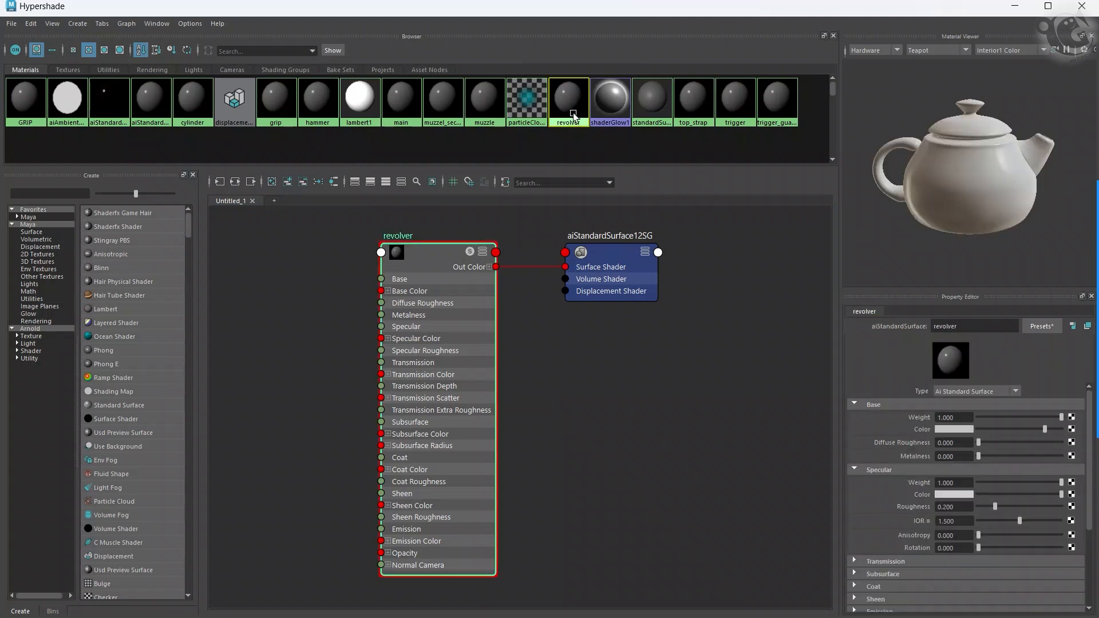
Find the textured aiStandardSurface13 material among the existing ones and graph its network.
{"action": "left_click", "coordinate": [21, 100]}
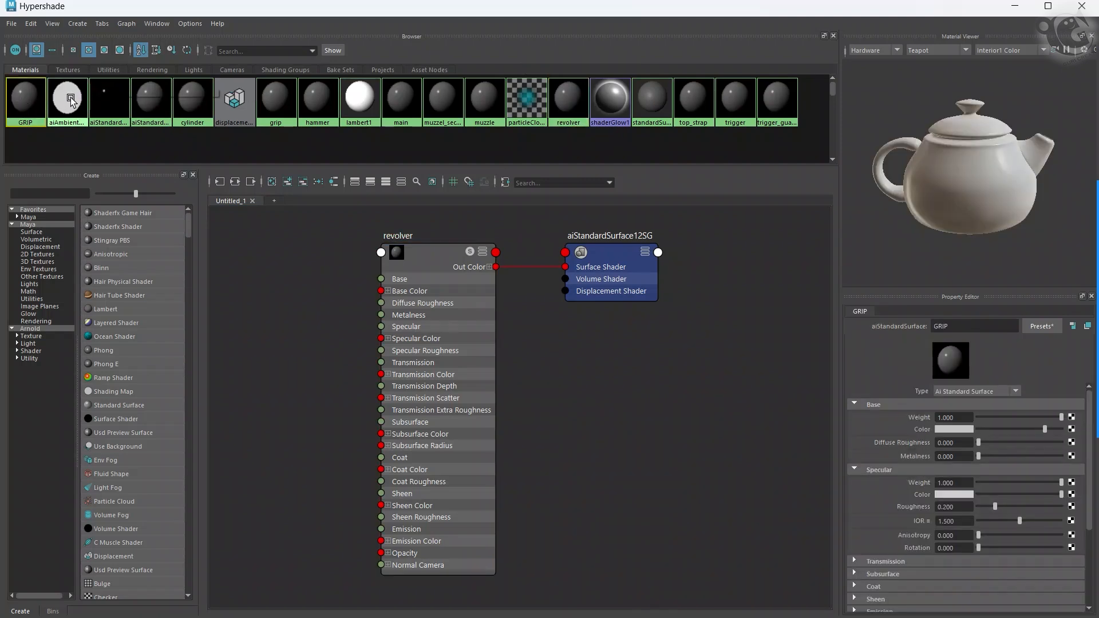
{"action": "left_click", "coordinate": [109, 99]}
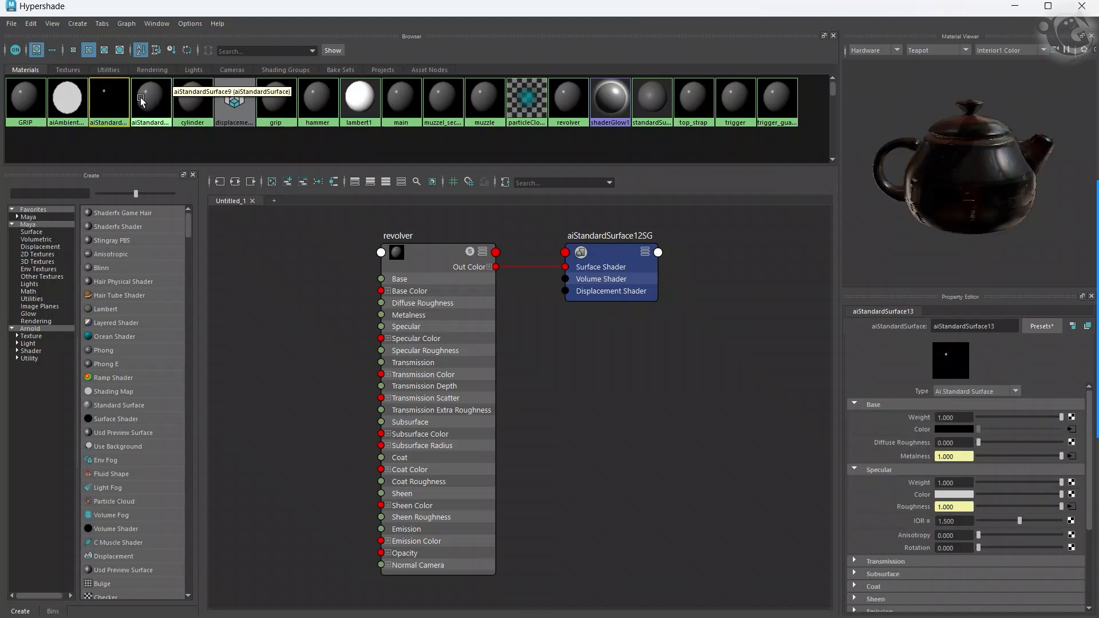
{"action": "right_click_drag", "start_coordinate": [117, 96], "coordinate": [121, 119]}
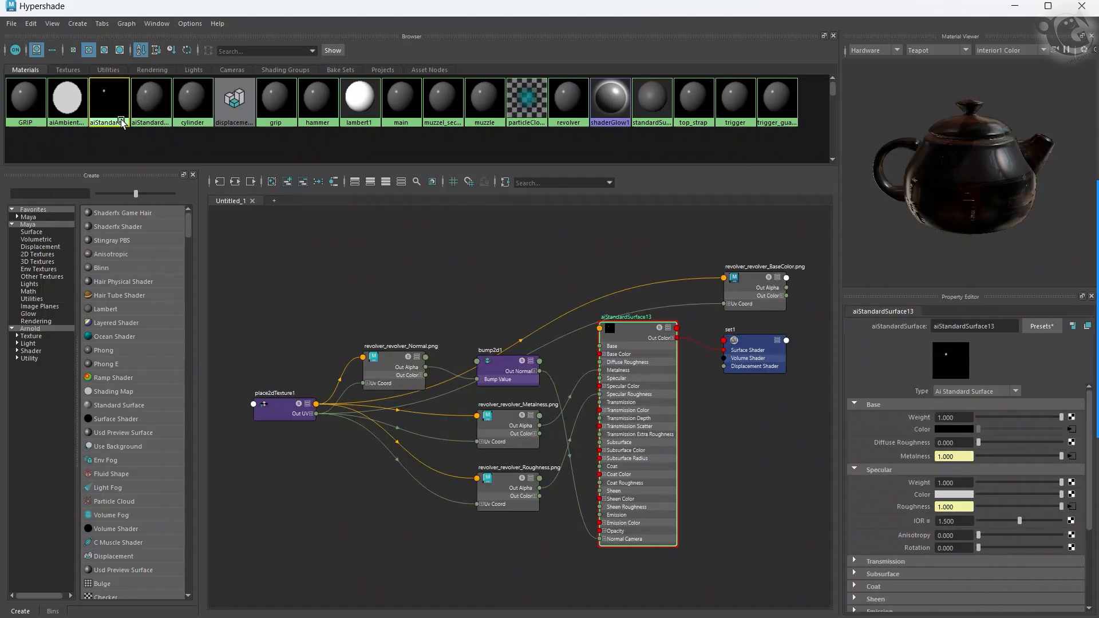
Shrink the Hypershade window and place it beside the viewport so the revolver is accessible.
{"action": "left_click", "coordinate": [1046, 8]}
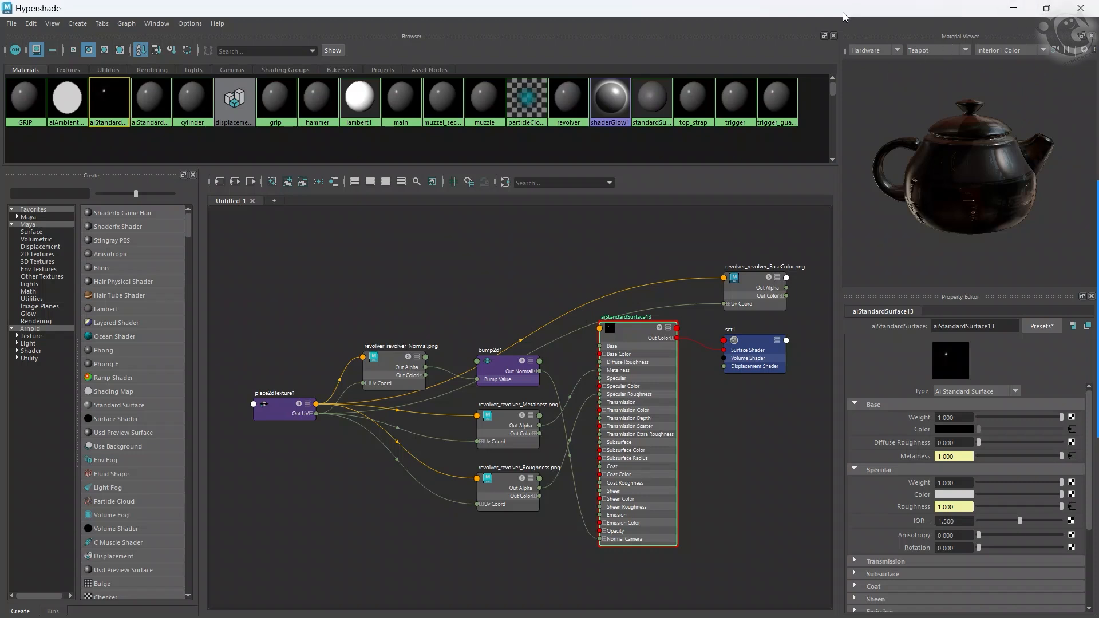
{"action": "left_click", "coordinate": [1045, 7]}
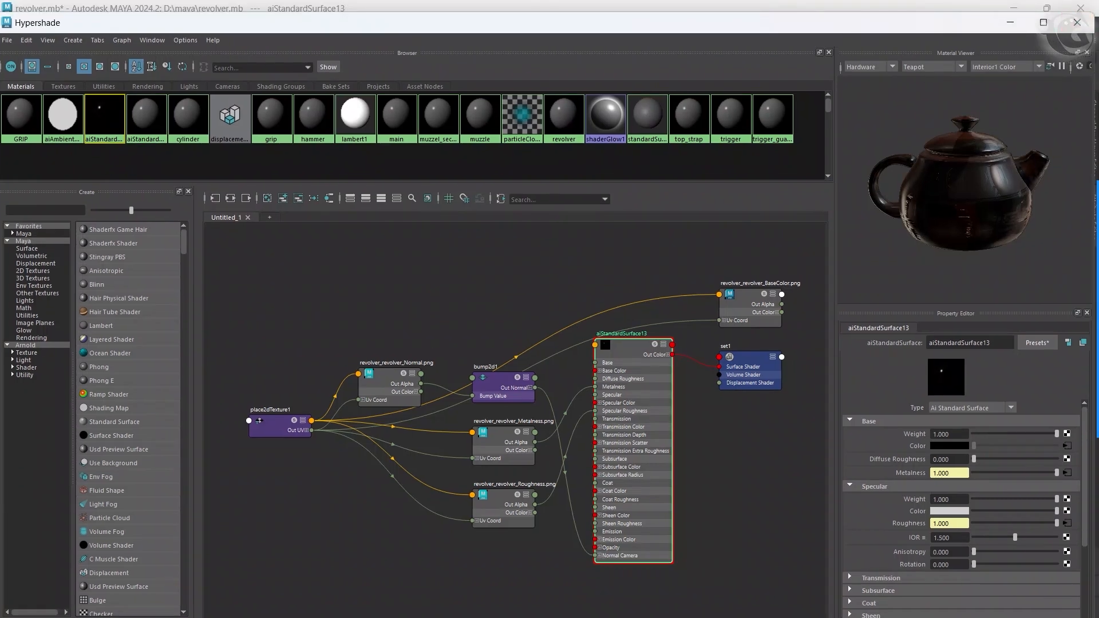
{"action": "left_click_drag", "start_coordinate": [1094, 85], "coordinate": [524, 119]}
{"action": "left_click_drag", "start_coordinate": [351, 27], "coordinate": [956, 23]}
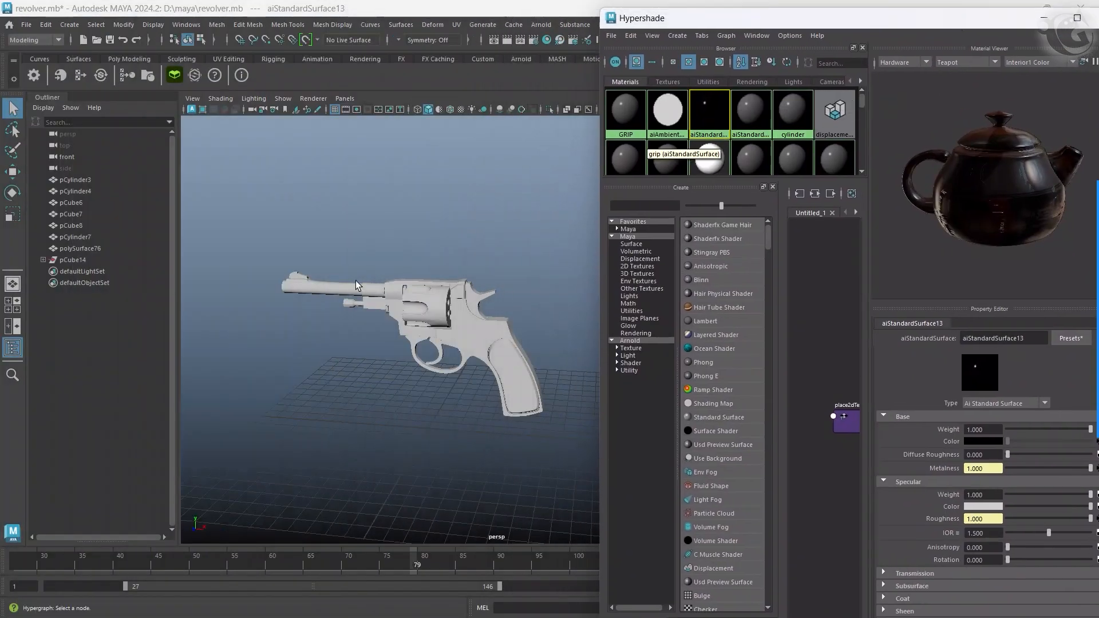
Assign the aiStandardSurface13 material to all the revolver parts and close the Hypershade.
{"action": "left_click_drag", "start_coordinate": [319, 233], "coordinate": [453, 338]}
{"action": "right_click", "coordinate": [708, 121]}
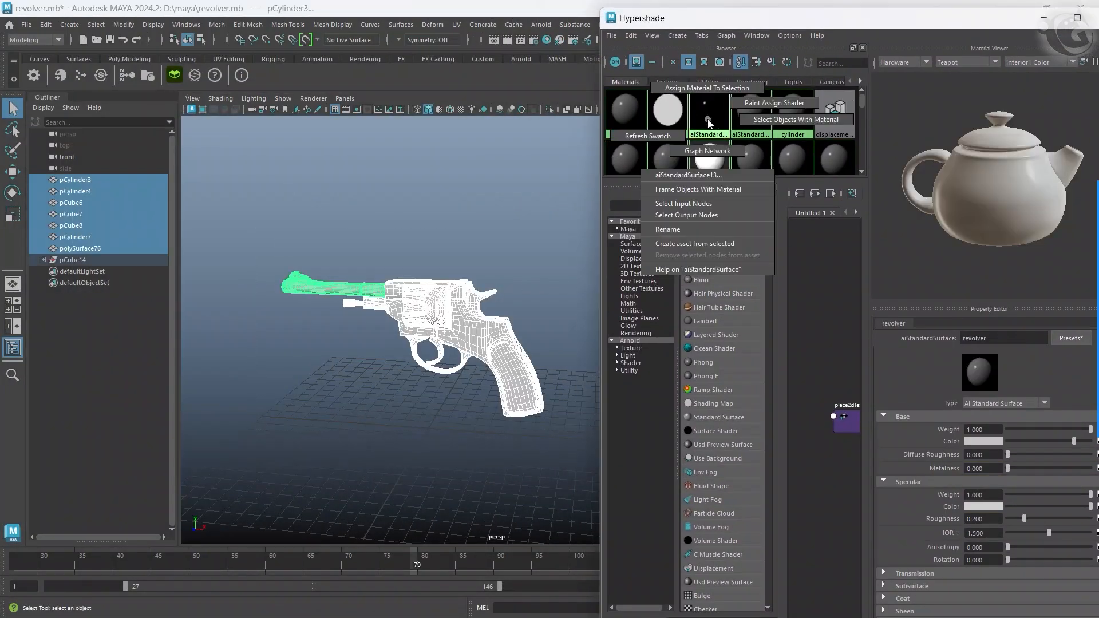
{"action": "left_click", "coordinate": [707, 88]}
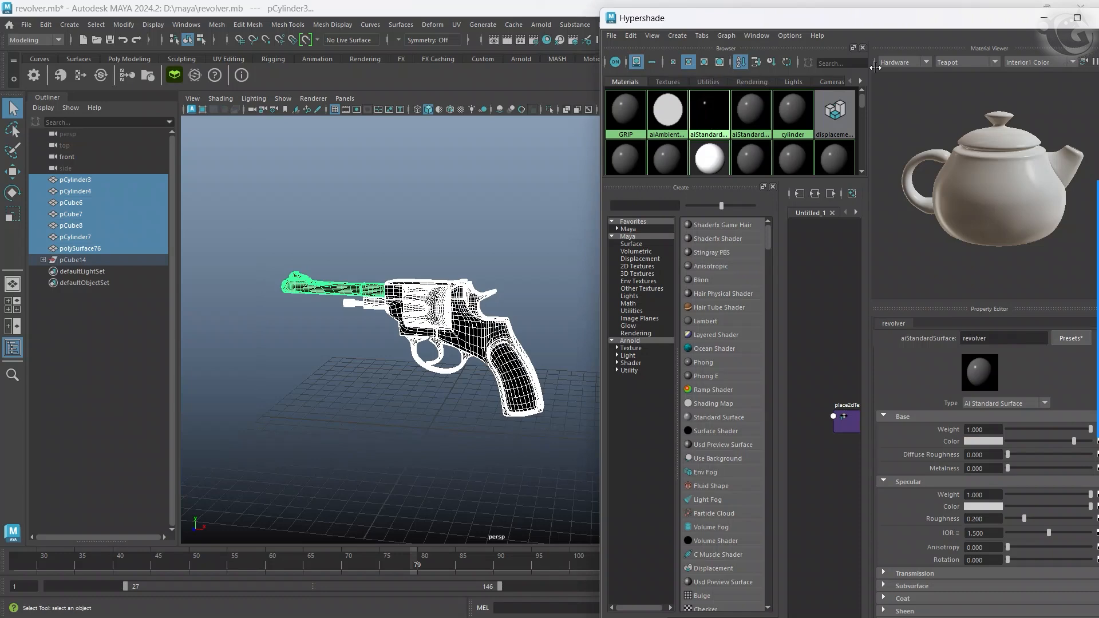
{"action": "left_click_drag", "start_coordinate": [980, 25], "coordinate": [901, 47]}
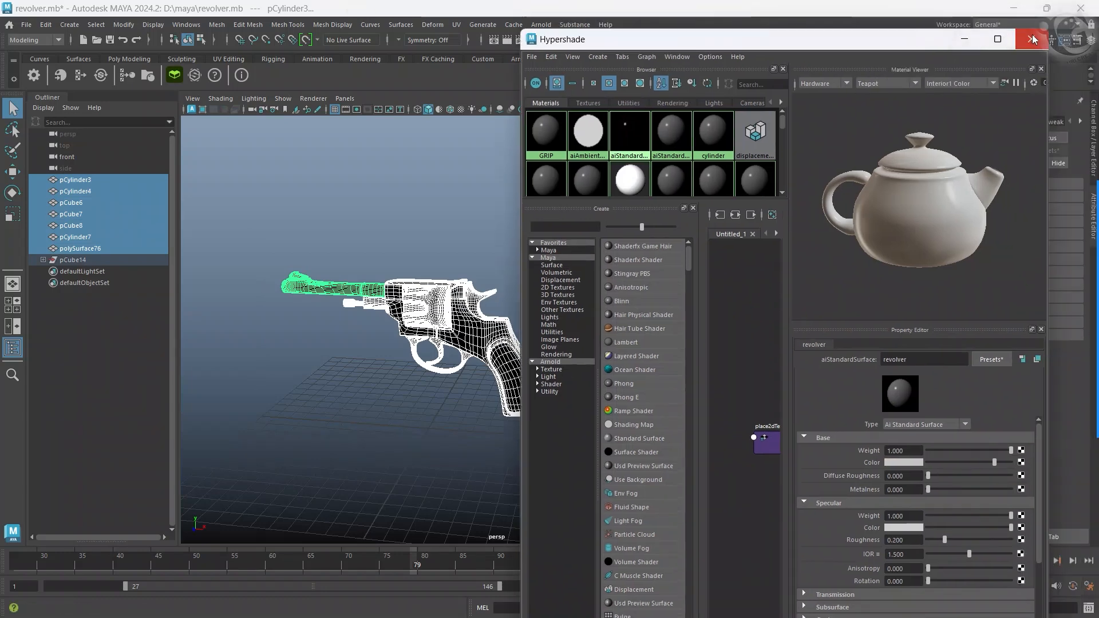
{"action": "left_click", "coordinate": [1032, 39]}
Clear the selection and inspect how the assigned material displays on the revolver up close and from different angles.
{"action": "left_click", "coordinate": [558, 345]}
{"action": "scroll", "coordinate": [455, 358], "scroll_direction": "up", "scroll_amount": 6}
{"action": "scroll", "coordinate": [455, 358], "scroll_direction": "down", "scroll_amount": 3}
{"action": "left_click_drag", "start_coordinate": [454, 359], "coordinate": [461, 331], "text": "alt"}
{"action": "scroll", "coordinate": [470, 350], "scroll_direction": "down", "scroll_amount": 5}
{"action": "scroll", "coordinate": [460, 330], "scroll_direction": "up", "scroll_amount": 8}
{"action": "middle_click_drag", "start_coordinate": [470, 330], "coordinate": [557, 344], "text": "alt"}
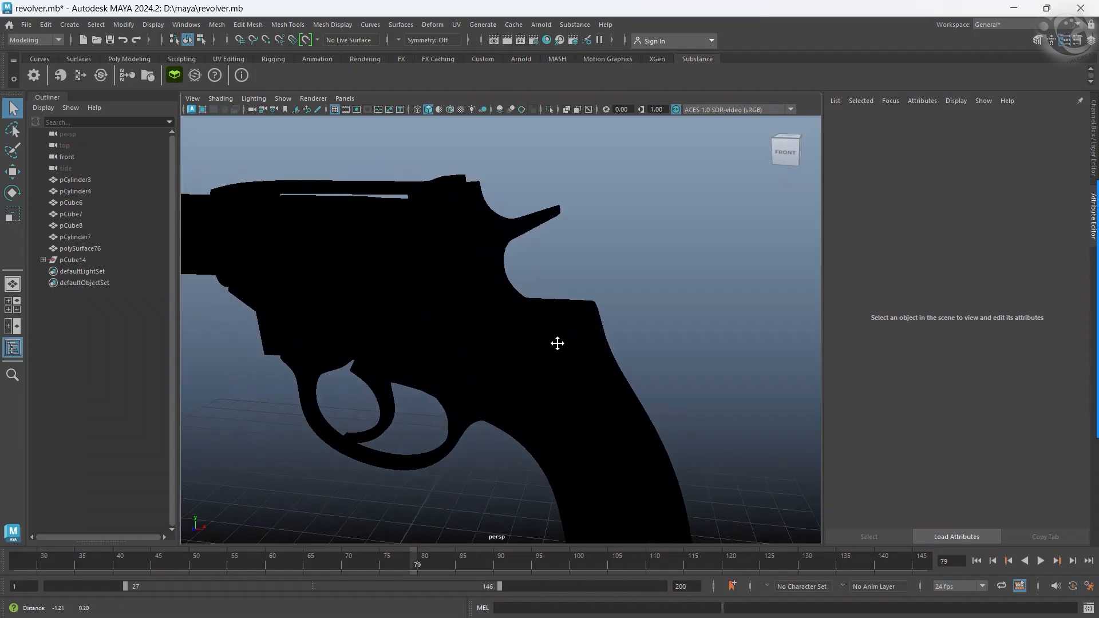
{"action": "scroll", "coordinate": [555, 346], "scroll_direction": "down", "scroll_amount": 3}
{"action": "left_click_drag", "start_coordinate": [555, 346], "coordinate": [587, 352], "text": "alt"}
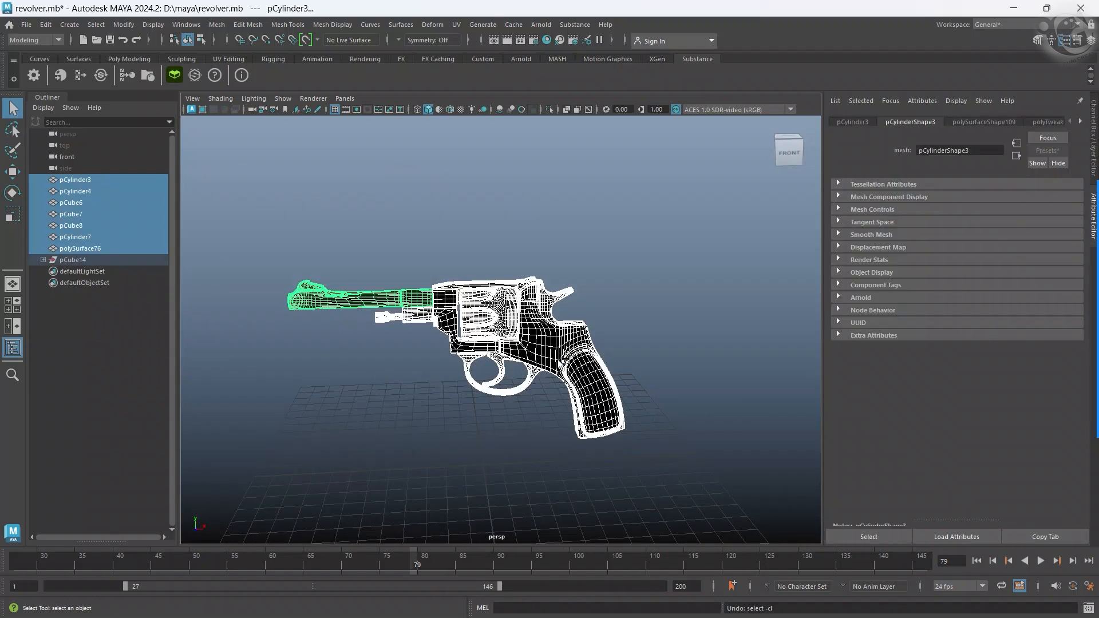
Undo the material assignment on the revolver parts and clear the selection.
{"action": "key", "text": "ctrl+z"}
{"action": "key", "text": "ctrl+z"}
{"action": "left_click", "coordinate": [662, 375]}
{"action": "key", "text": "ctrl+z"}
{"action": "key", "text": "ctrl+z"}
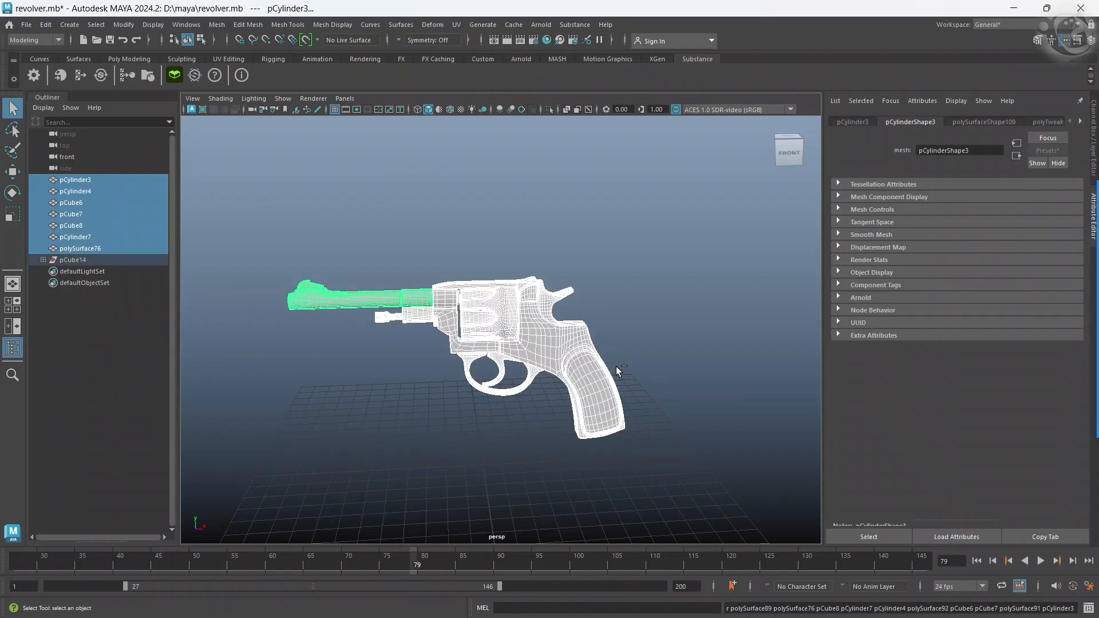
{"action": "key", "text": "ctrl+z"}
{"action": "left_click", "coordinate": [685, 366]}
Select all the revolver parts, check their UVs in the UV Editor, and clear the selection.
{"action": "left_click_drag", "start_coordinate": [292, 222], "coordinate": [689, 462]}
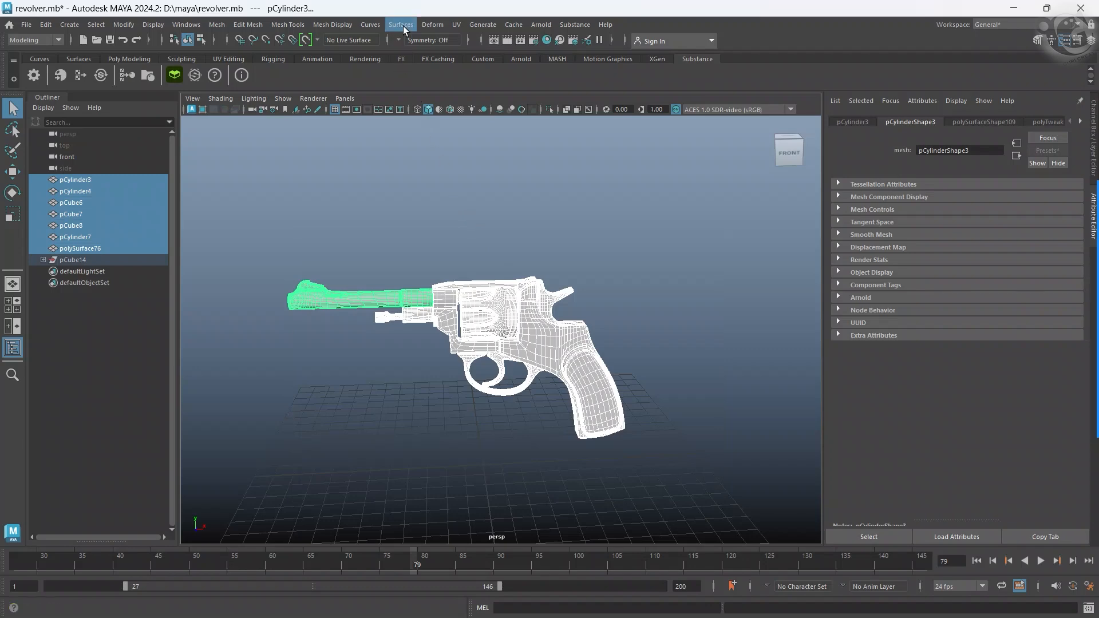
{"action": "left_click", "coordinate": [455, 24]}
{"action": "left_click", "coordinate": [474, 45]}
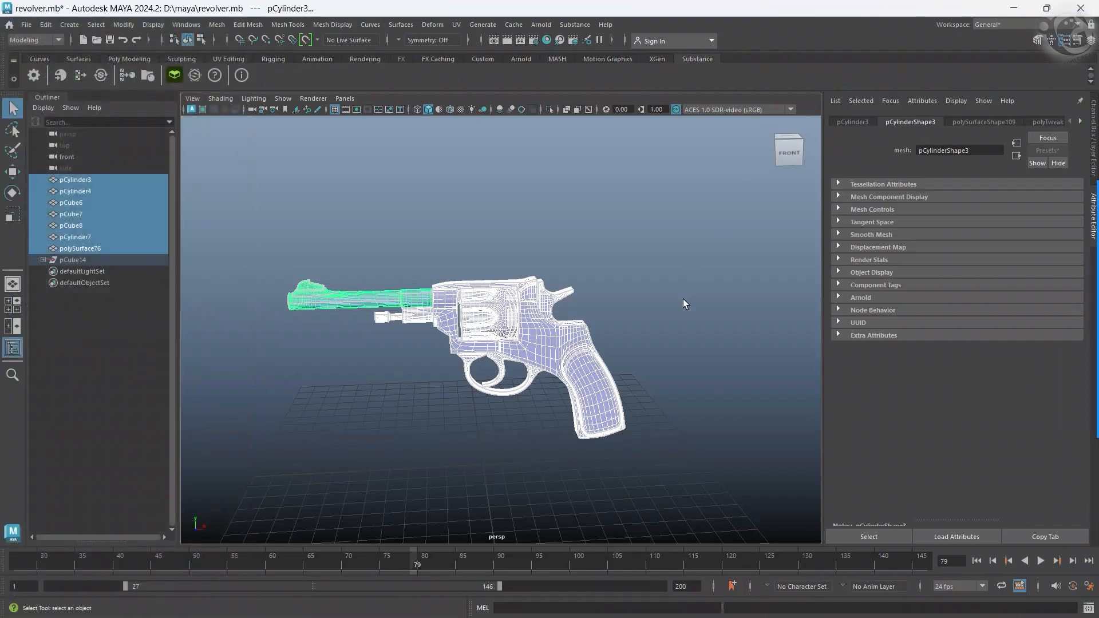
{"action": "left_click", "coordinate": [687, 342]}
{"action": "key", "text": "shift+z"}
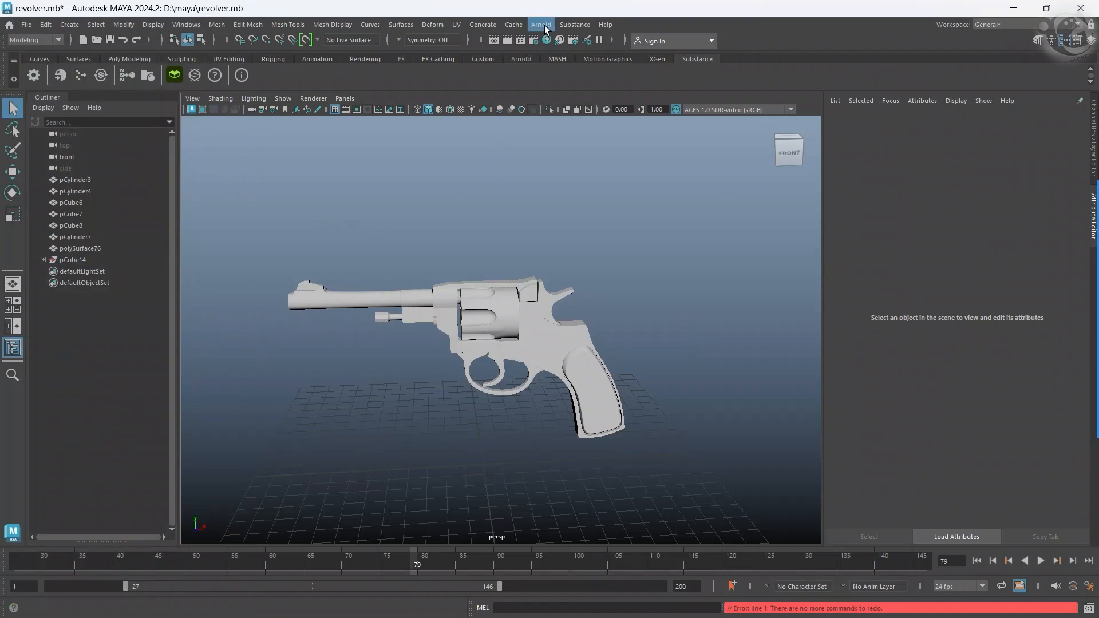
Assign the aiStandard material with the black preview swatch to all the revolver parts, close the Hypershade, and clear the selection.
{"action": "left_click", "coordinate": [546, 40]}
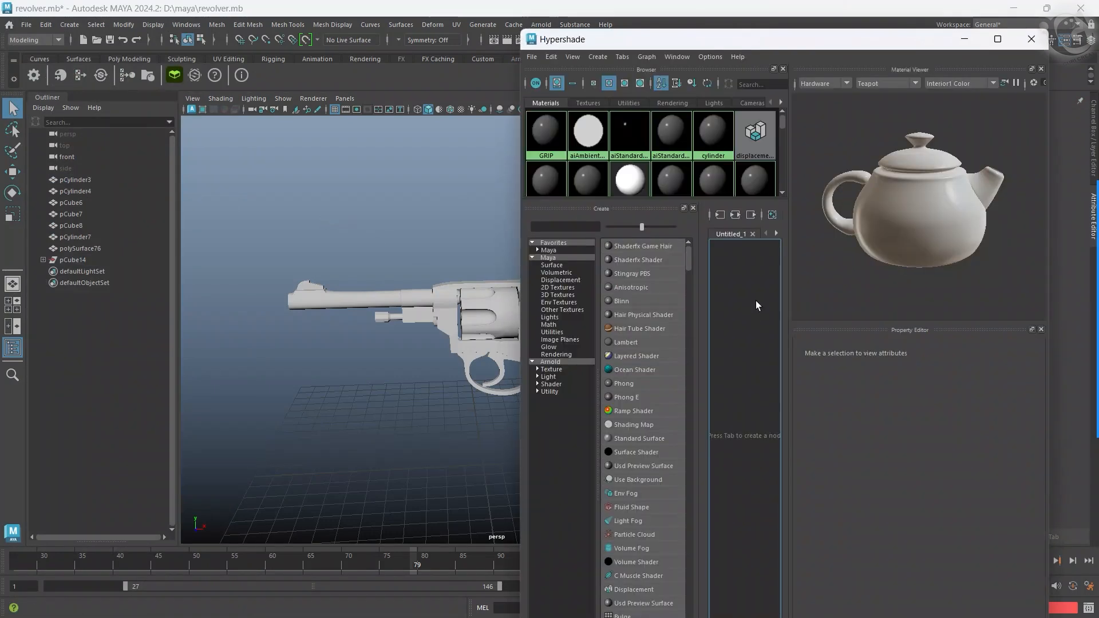
{"action": "left_click_drag", "start_coordinate": [279, 181], "coordinate": [574, 378]}
{"action": "scroll", "coordinate": [492, 349], "scroll_direction": "down", "scroll_amount": 4}
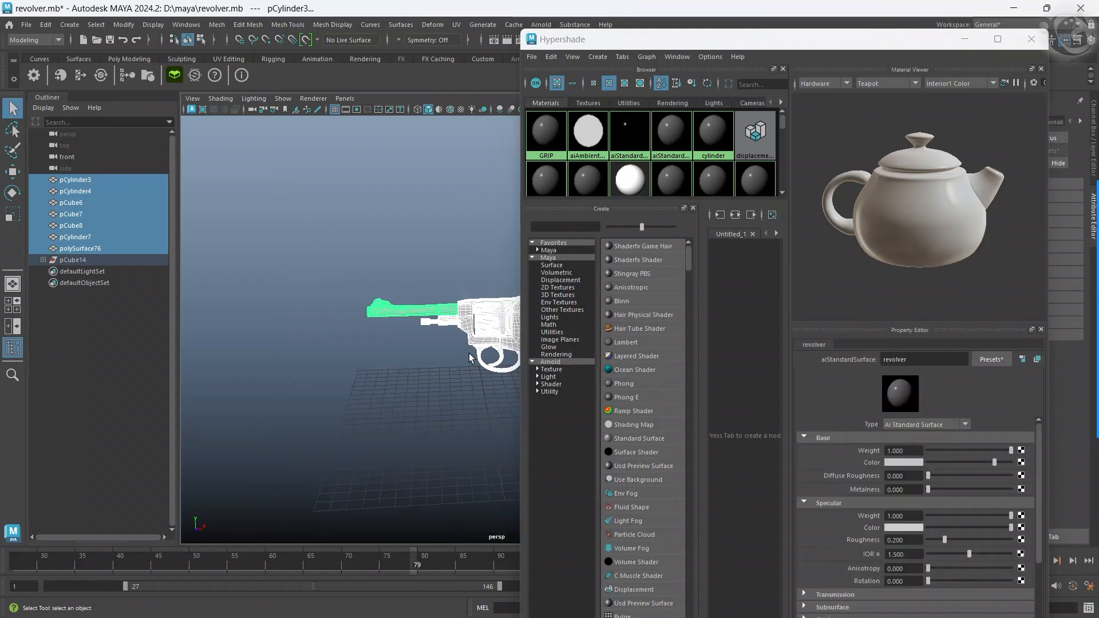
{"action": "middle_click_drag", "start_coordinate": [490, 343], "coordinate": [356, 354], "text": "alt"}
{"action": "left_click", "coordinate": [317, 256]}
{"action": "left_click_drag", "start_coordinate": [282, 225], "coordinate": [489, 427]}
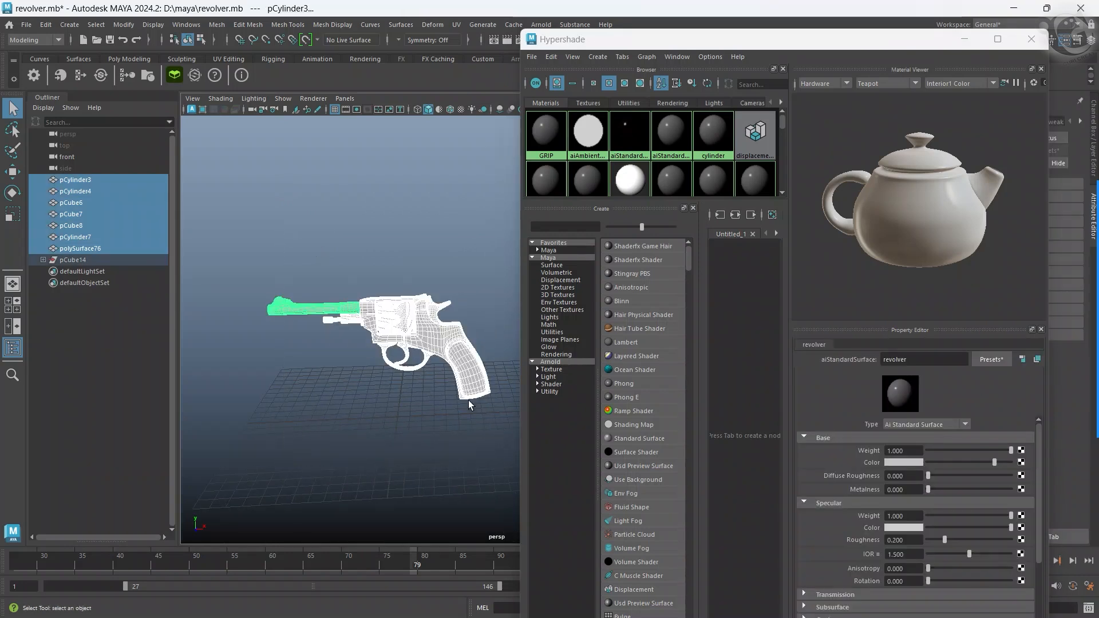
{"action": "right_click_drag", "start_coordinate": [628, 139], "coordinate": [634, 110]}
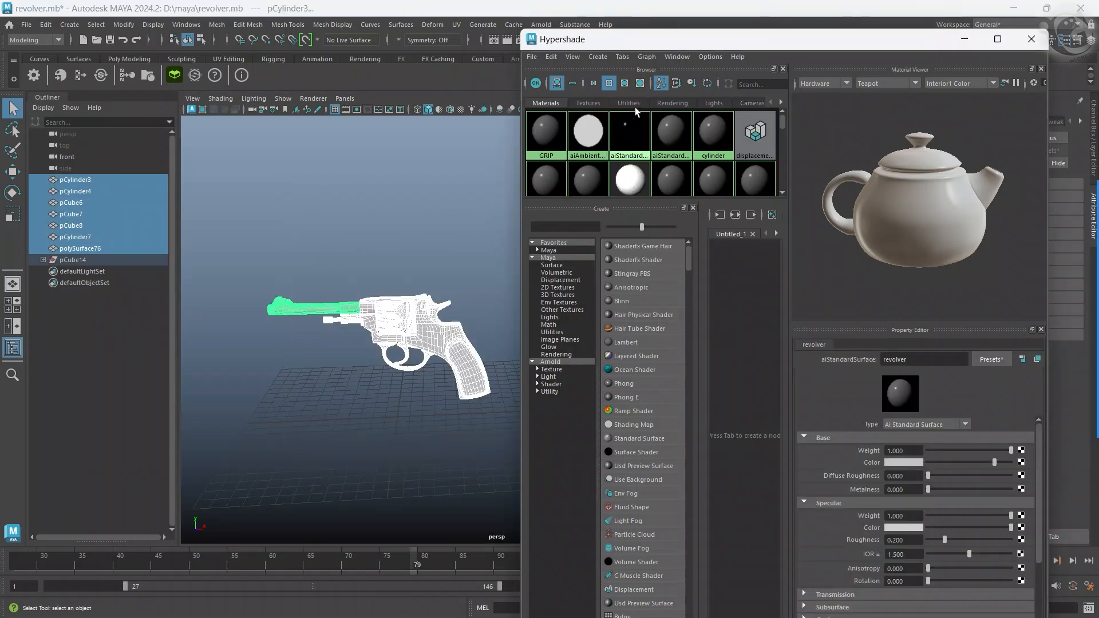
{"action": "left_click", "coordinate": [514, 362]}
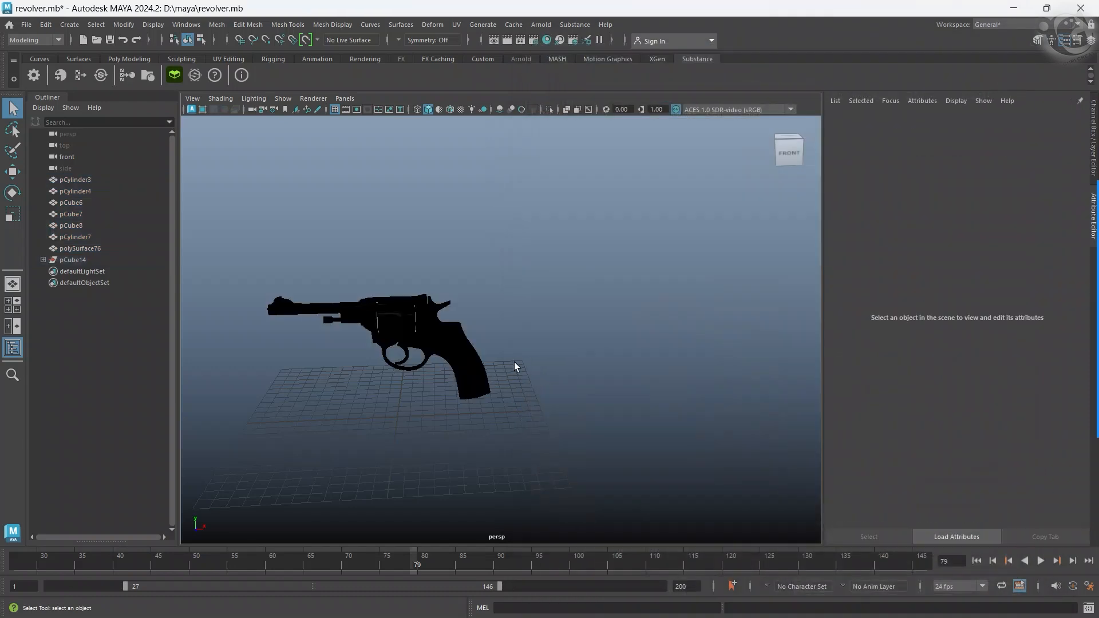
Create a polygon plane at the origin beneath the revolver.
{"action": "scroll", "coordinate": [351, 372], "scroll_direction": "up", "scroll_amount": 3}
{"action": "middle_click_drag", "start_coordinate": [348, 372], "coordinate": [510, 375], "text": "alt"}
{"action": "scroll", "coordinate": [509, 375], "scroll_direction": "down", "scroll_amount": 3}
{"action": "left_click_drag", "start_coordinate": [510, 375], "coordinate": [615, 402], "text": "alt"}
{"action": "scroll", "coordinate": [538, 430], "scroll_direction": "up", "scroll_amount": 4}
{"action": "scroll", "coordinate": [614, 402], "scroll_direction": "down", "scroll_amount": 5}
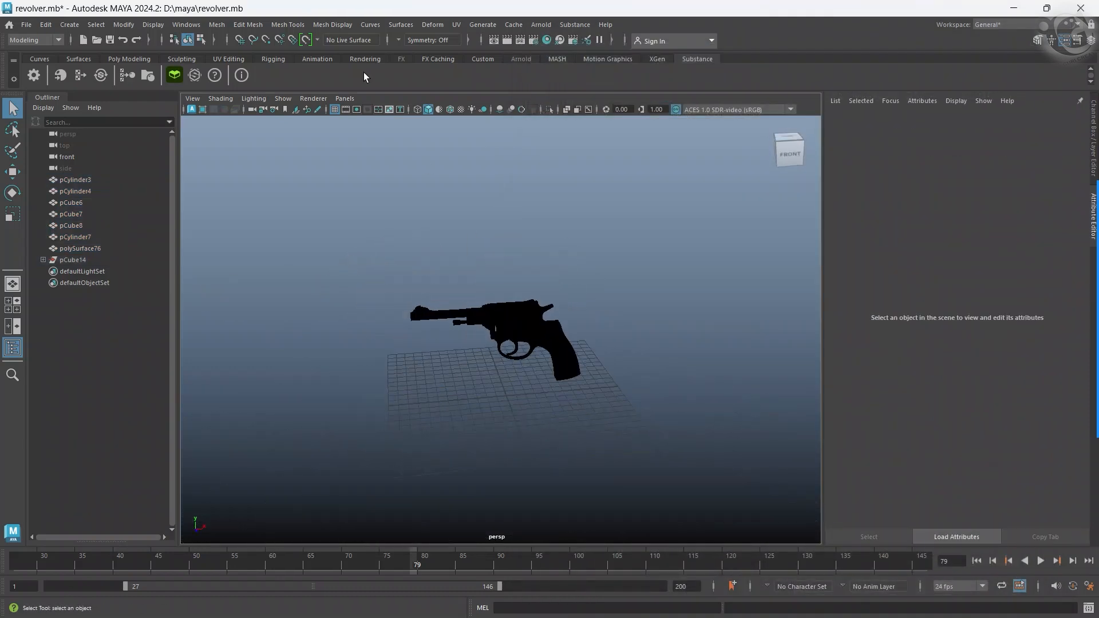
{"action": "left_click", "coordinate": [49, 57]}
{"action": "left_click", "coordinate": [135, 60]}
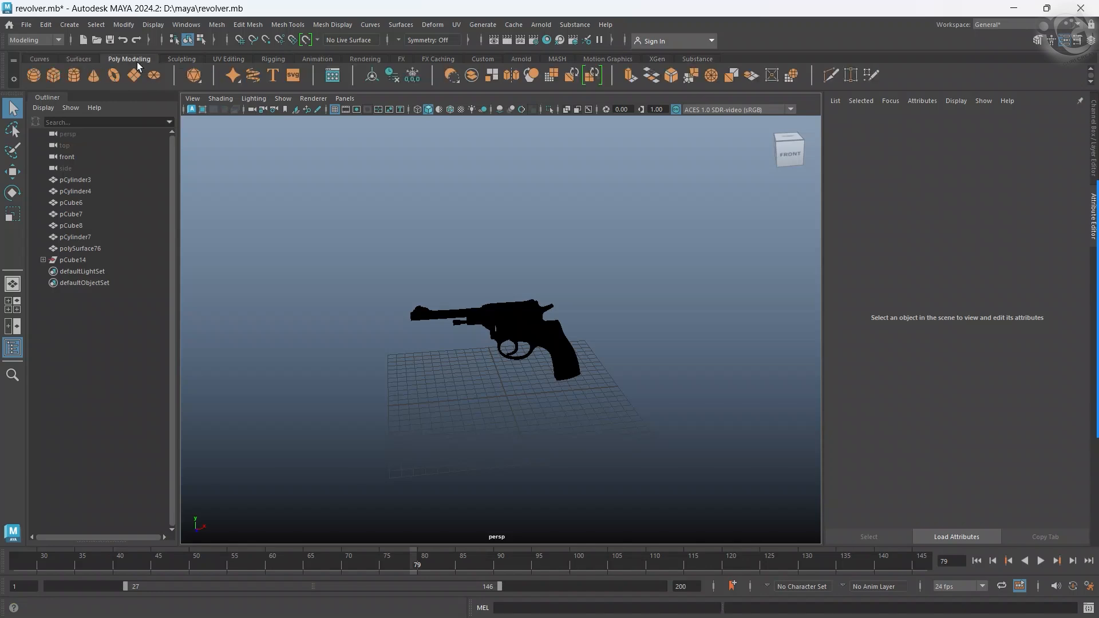
{"action": "left_click", "coordinate": [133, 76]}
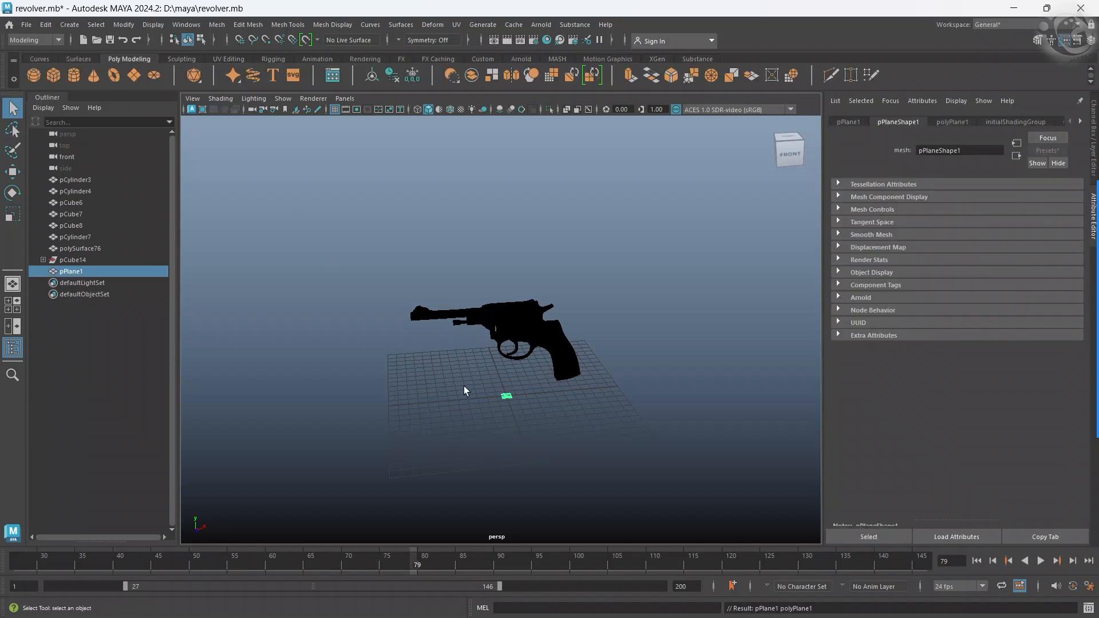
Scale the plane uniformly to about 46.2 so it extends well beyond the revolver as a floor.
{"action": "key", "text": "ctrl+a"}
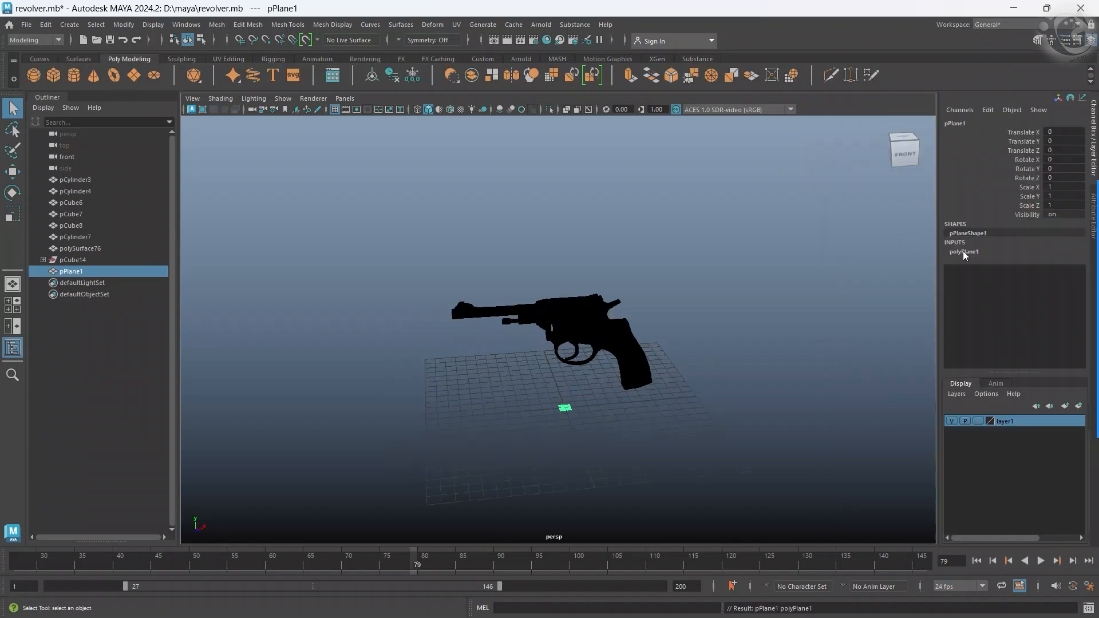
{"action": "left_click", "coordinate": [966, 252]}
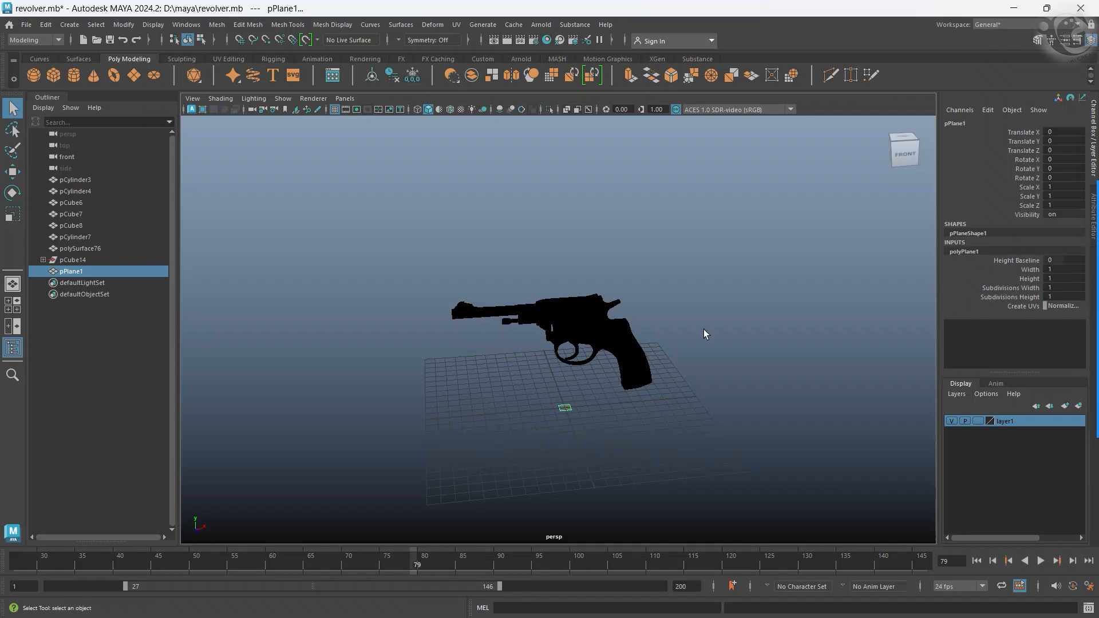
{"action": "key", "text": "r"}
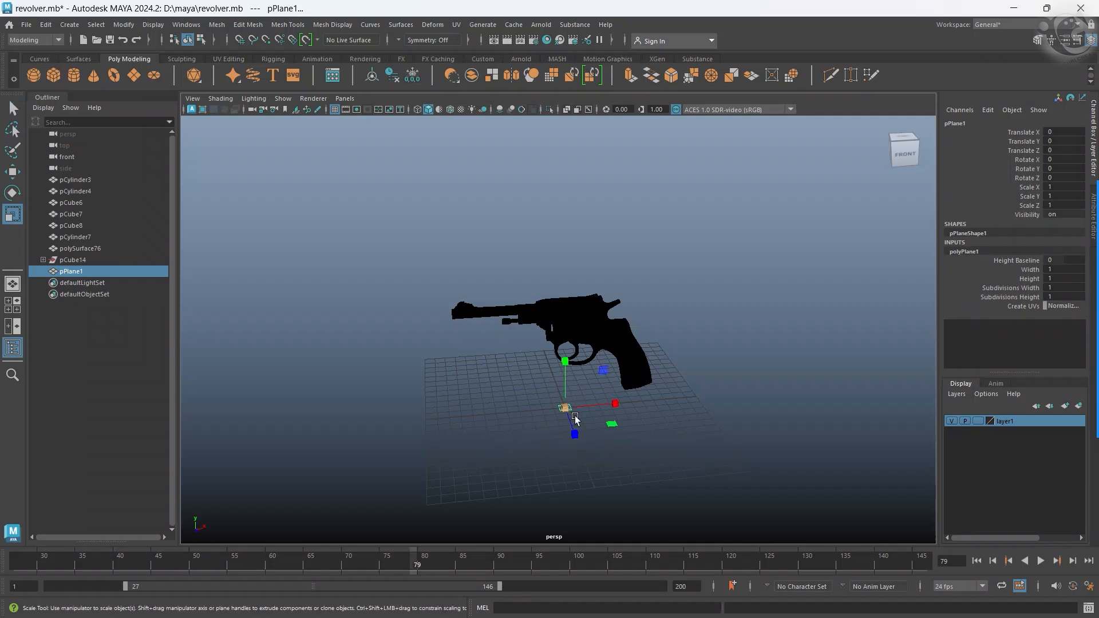
{"action": "left_click_drag", "start_coordinate": [564, 408], "coordinate": [599, 444]}
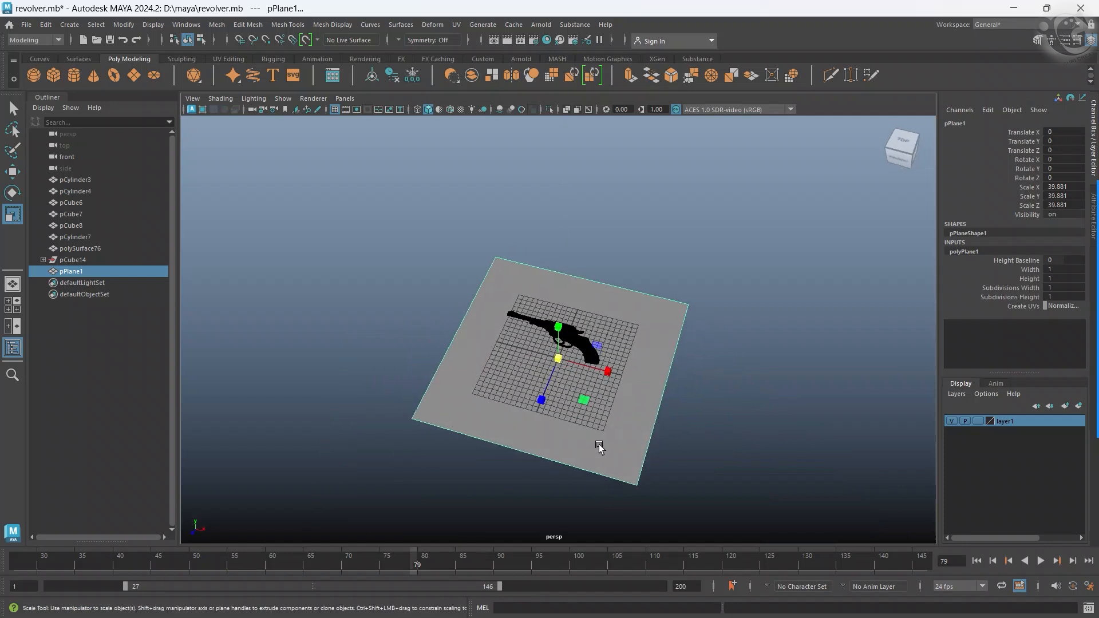
{"action": "mouse_move", "coordinate": [568, 370]}
{"action": "left_mouse_down"}
{"action": "mouse_move", "coordinate": [582, 373]}
{"action": "mouse_move", "coordinate": [568, 375]}
{"action": "left_mouse_up"}
{"action": "key", "text": "q"}
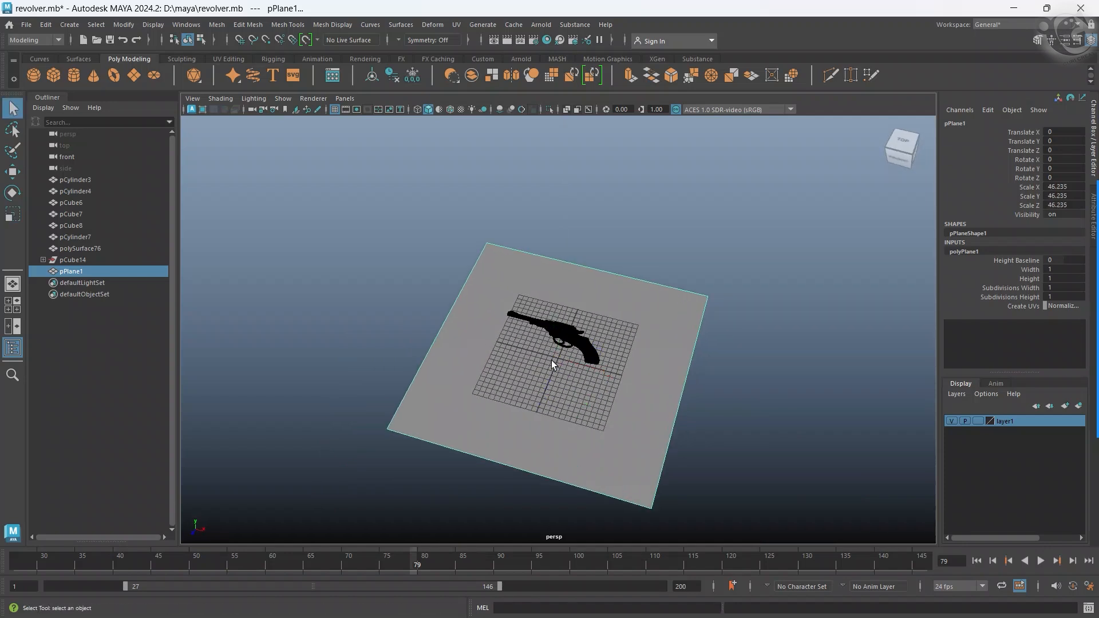
Extrude two adjacent edges of the plane about 30 cm upward to form two walls behind the revolver.
{"action": "right_click_drag", "start_coordinate": [489, 266], "coordinate": [486, 220]}
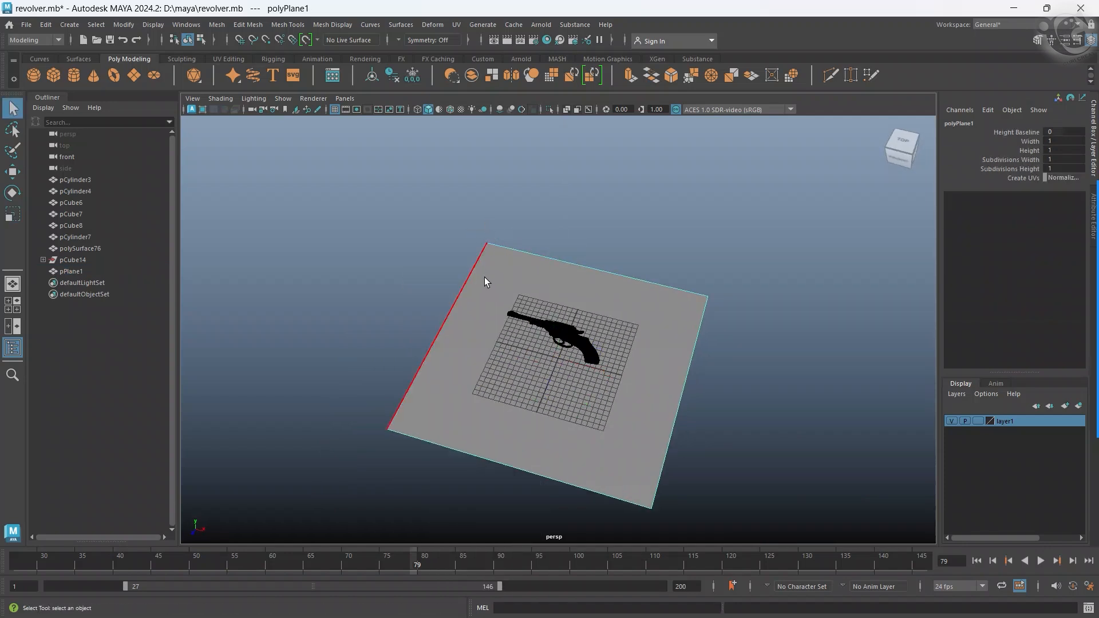
{"action": "left_click", "coordinate": [507, 273]}
{"action": "left_click", "coordinate": [498, 300], "text": "shift"}
{"action": "key", "text": "ctrl+e"}
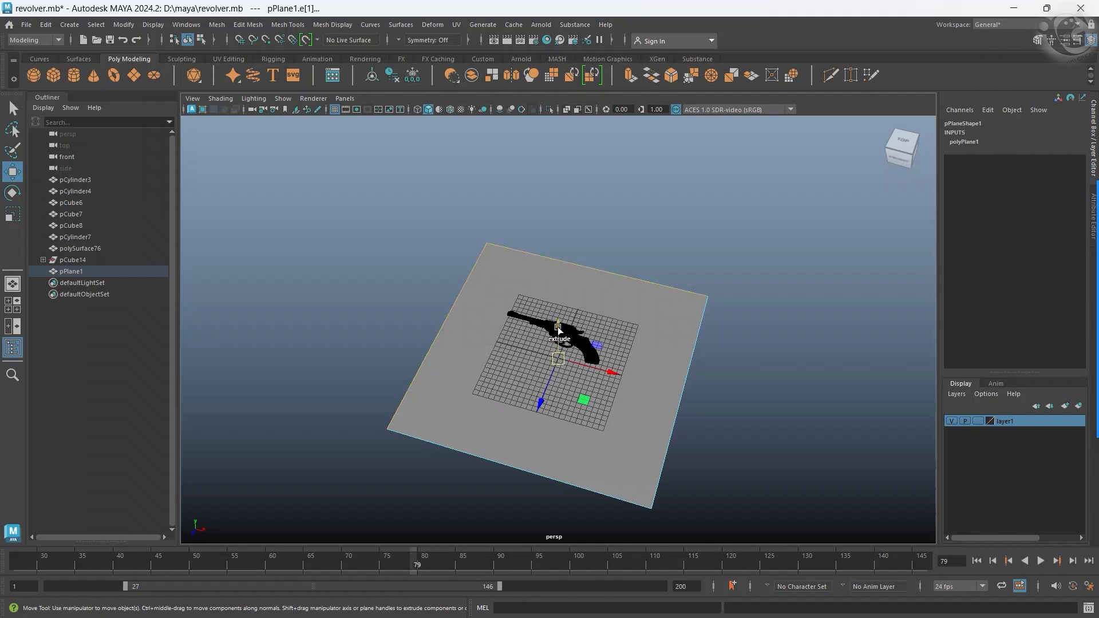
{"action": "left_click_drag", "start_coordinate": [561, 298], "coordinate": [486, 297]}
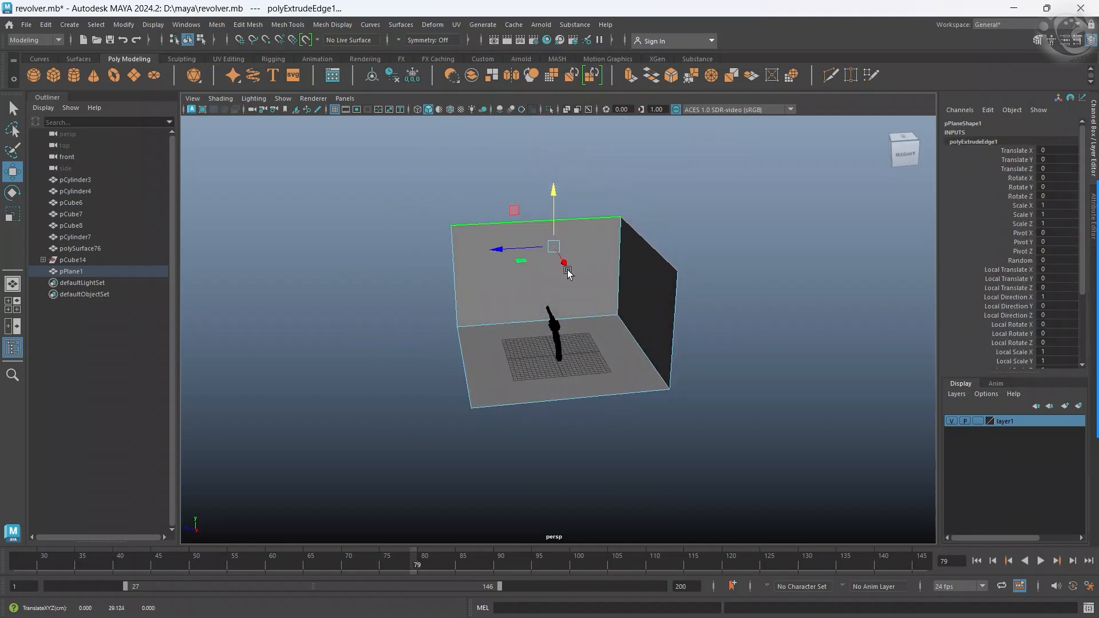
{"action": "left_click_drag", "start_coordinate": [552, 217], "coordinate": [559, 258], "text": "alt"}
{"action": "scroll", "coordinate": [559, 257], "scroll_direction": "up", "scroll_amount": 3}
Bevel the backdrop's three inner corner edges with a reduced fraction, turn on smooth preview, and return to object mode.
{"action": "left_click", "coordinate": [434, 211]}
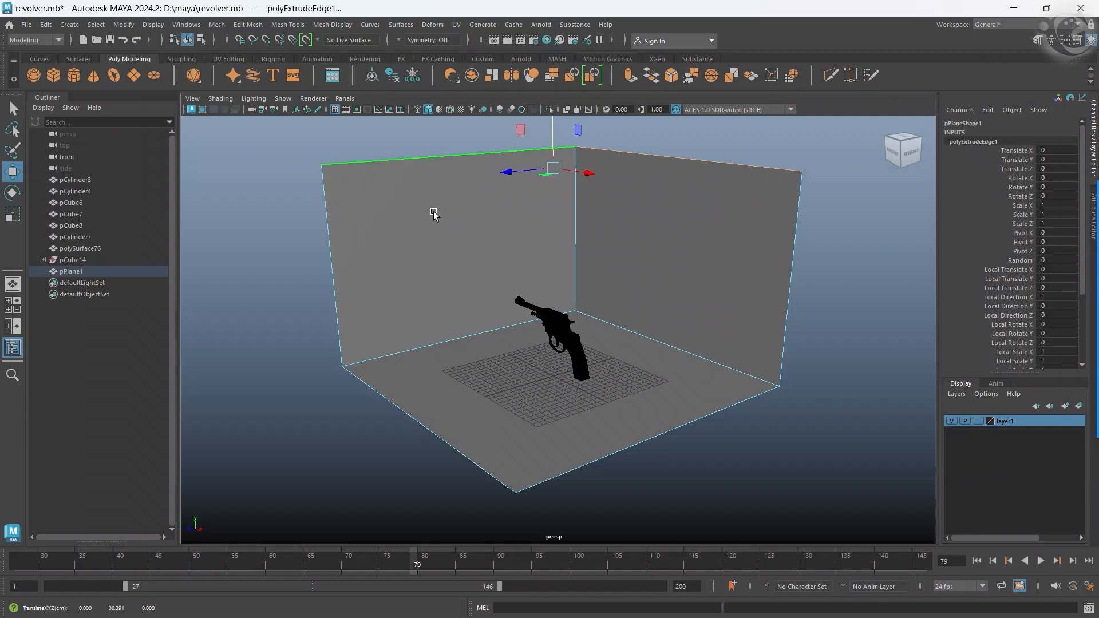
{"action": "left_click", "coordinate": [555, 232]}
{"action": "left_click", "coordinate": [629, 356], "text": "shift"}
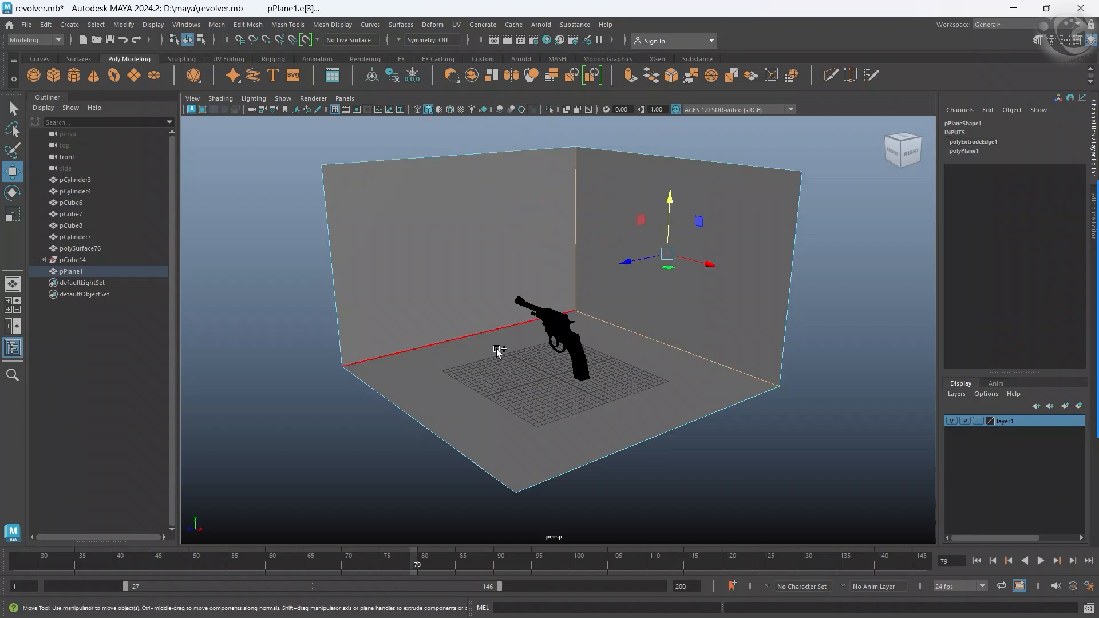
{"action": "left_click", "coordinate": [422, 344], "text": "shift"}
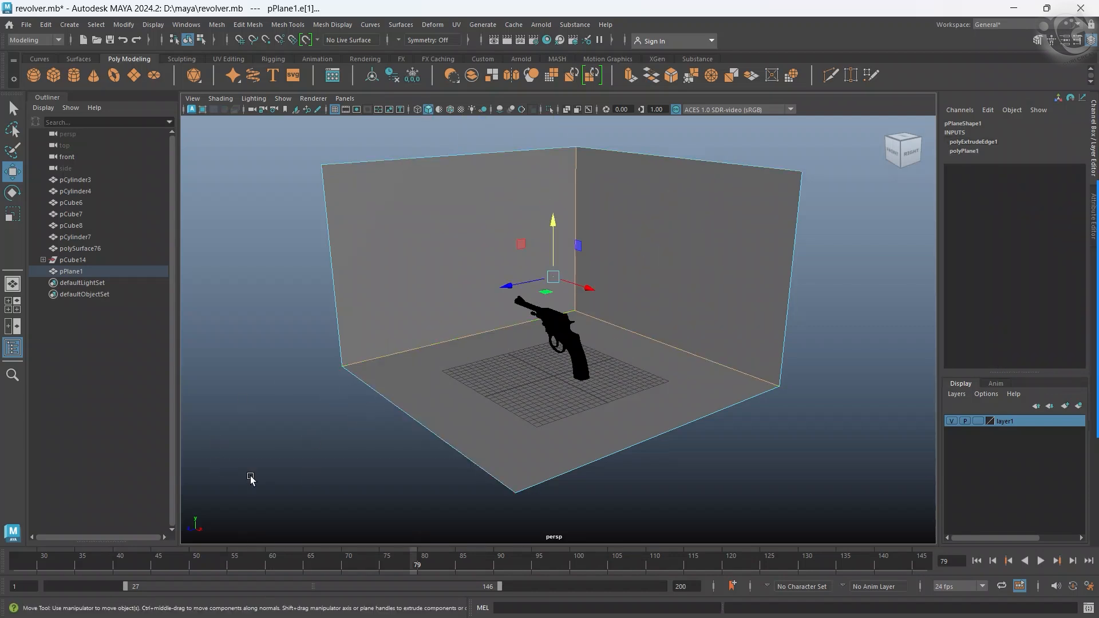
{"action": "key", "text": "ctrl+b"}
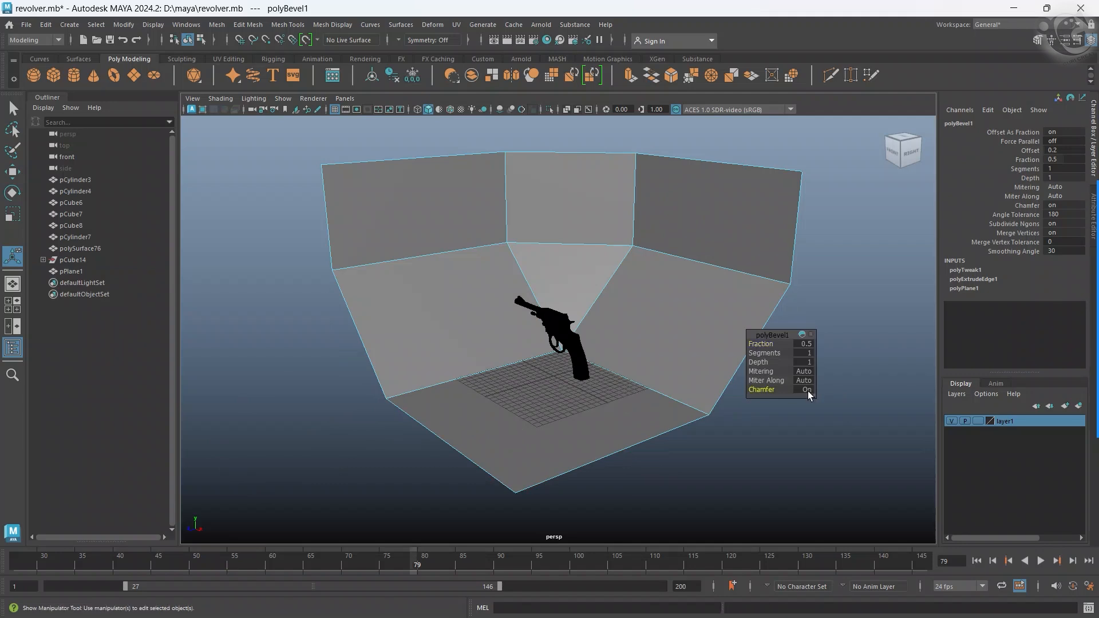
{"action": "left_click_drag", "start_coordinate": [755, 345], "coordinate": [736, 360]}
{"action": "key", "text": "3"}
{"action": "right_click_drag", "start_coordinate": [506, 204], "coordinate": [562, 186]}
{"action": "key", "text": "q"}
{"action": "left_click", "coordinate": [197, 291]}
Raise the backdrop plane to a Translate Y of about 1.2 beneath the revolver and clear the selection.
{"action": "left_click", "coordinate": [603, 431]}
{"action": "left_click_drag", "start_coordinate": [604, 431], "coordinate": [647, 426], "text": "alt"}
{"action": "scroll", "coordinate": [625, 405], "scroll_direction": "up", "scroll_amount": 4}
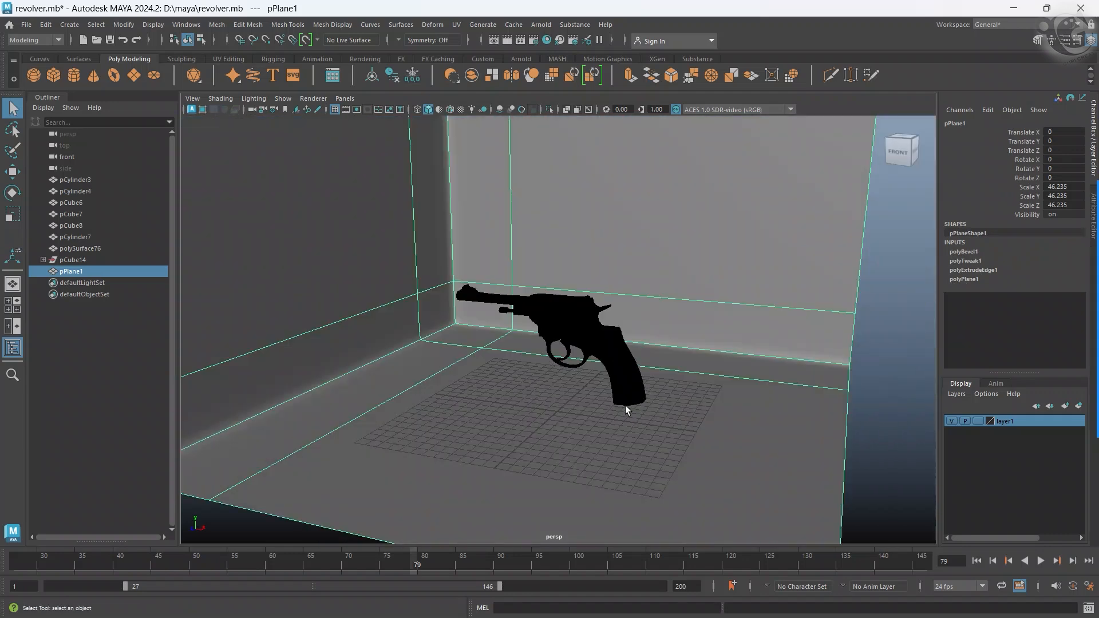
{"action": "scroll", "coordinate": [625, 405], "scroll_direction": "down", "scroll_amount": 4}
{"action": "left_click_drag", "start_coordinate": [740, 417], "coordinate": [720, 437], "text": "alt"}
{"action": "left_click", "coordinate": [719, 437]}
{"action": "left_click", "coordinate": [625, 398]}
{"action": "left_click", "coordinate": [732, 440]}
{"action": "left_click", "coordinate": [672, 380]}
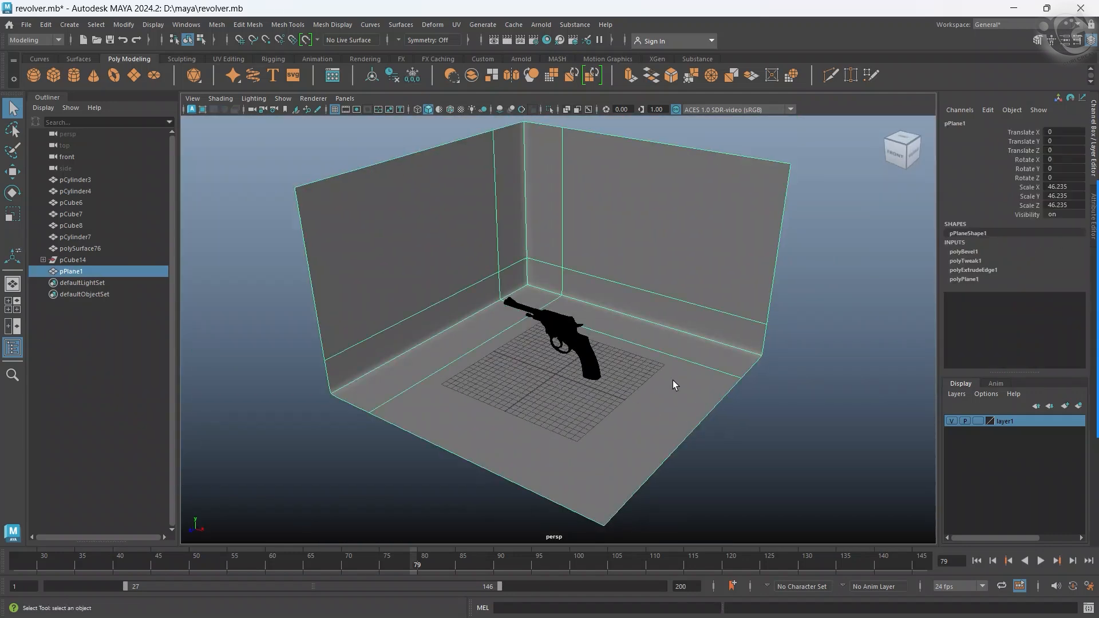
{"action": "key", "text": "w"}
{"action": "mouse_move", "coordinate": [553, 335]}
{"action": "left_mouse_down"}
{"action": "mouse_move", "coordinate": [556, 318]}
{"action": "mouse_move", "coordinate": [557, 327]}
{"action": "left_mouse_up"}
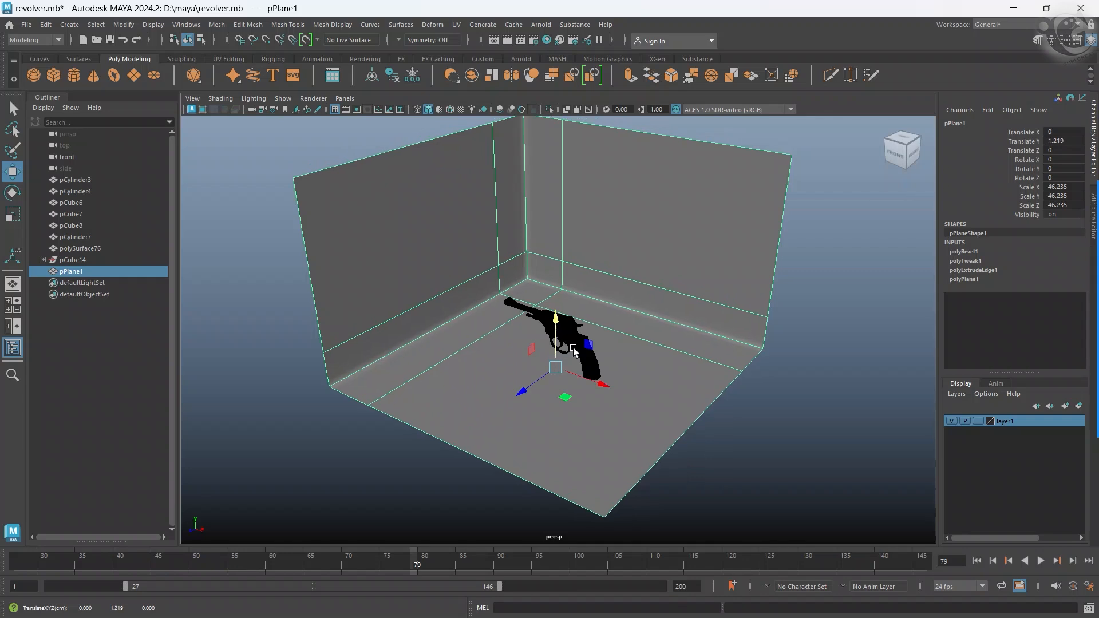
{"action": "left_click", "coordinate": [658, 508]}
Add an Arnold area light to the scene.
{"action": "left_click_drag", "start_coordinate": [658, 508], "coordinate": [684, 423], "text": "alt"}
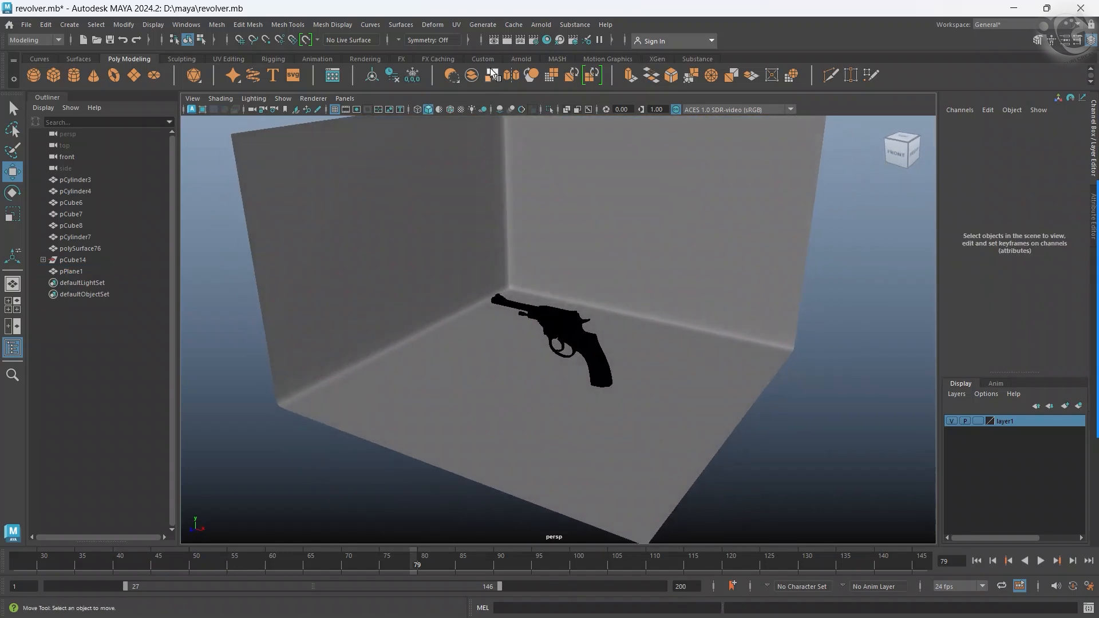
{"action": "left_click", "coordinate": [541, 24]}
{"action": "mouse_move", "coordinate": [559, 97]}
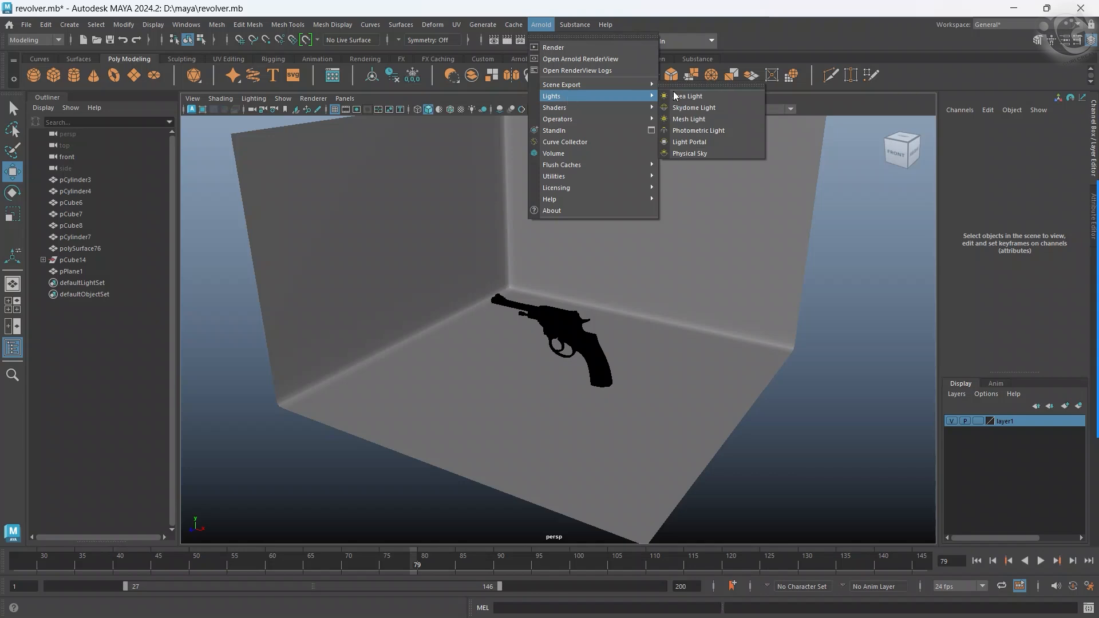
{"action": "left_click", "coordinate": [698, 95]}
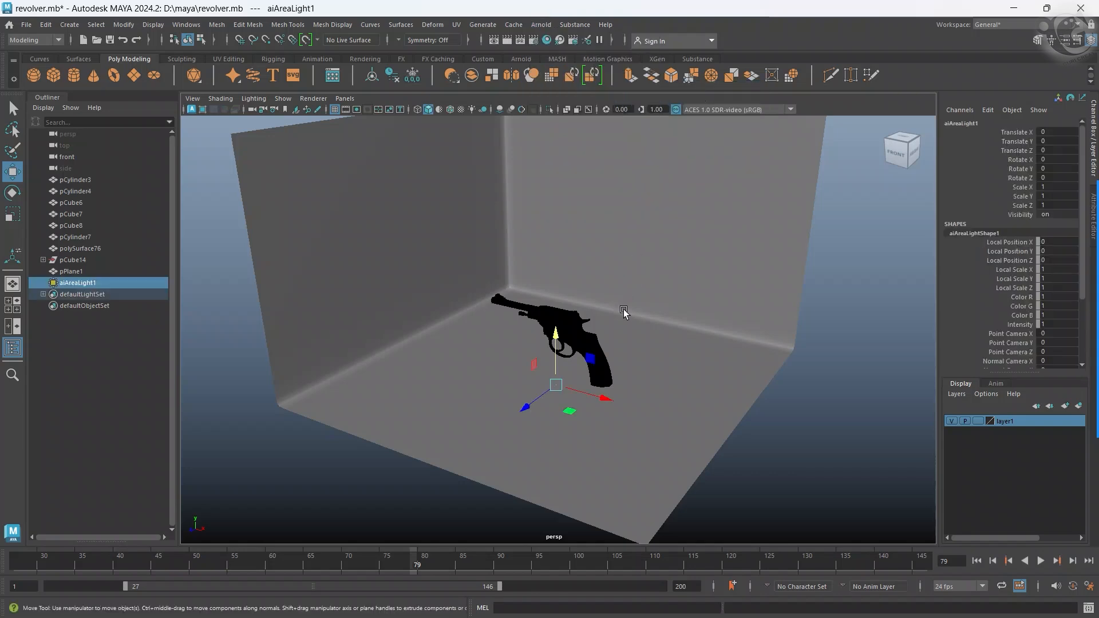
Look through the area light and place it above and in front of the revolver, tilted about 49 degrees down toward it.
{"action": "left_click", "coordinate": [345, 99]}
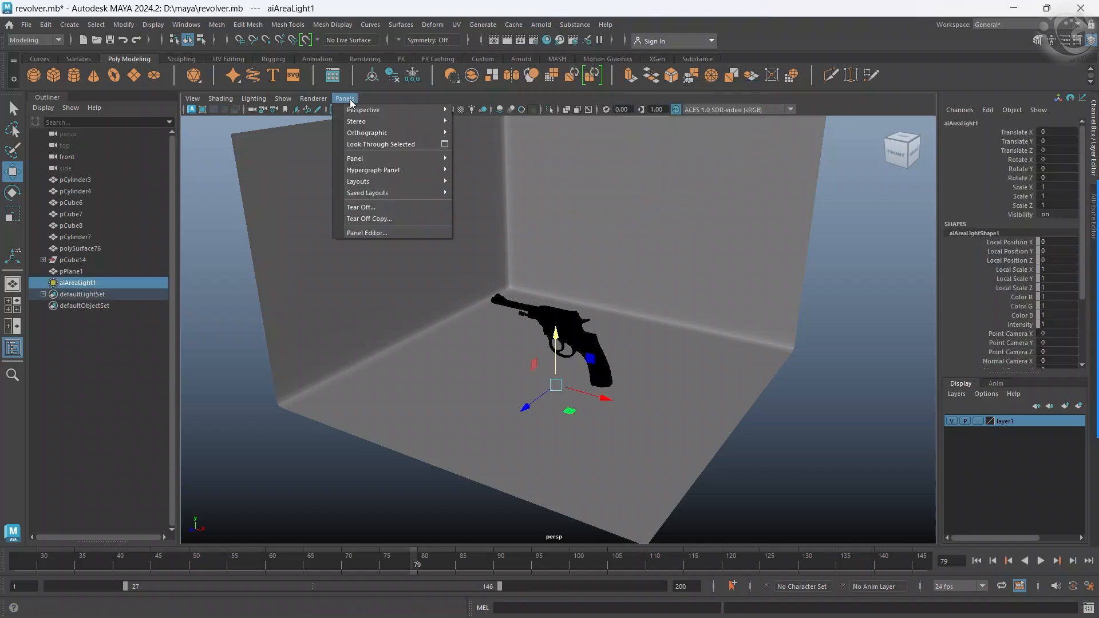
{"action": "left_click", "coordinate": [381, 145]}
{"action": "scroll", "coordinate": [509, 331], "scroll_direction": "down", "scroll_amount": 3}
{"action": "left_click_drag", "start_coordinate": [509, 330], "coordinate": [539, 371], "text": "alt"}
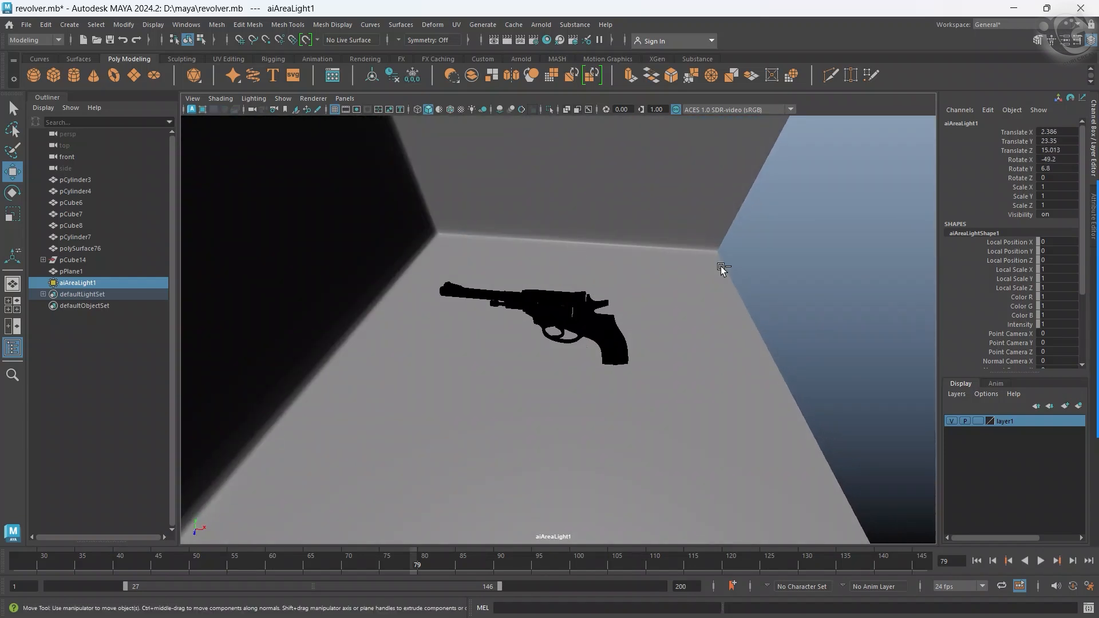
Set the first area light's exposure to 7.
{"action": "key", "text": "ctrl+a"}
{"action": "left_click_drag", "start_coordinate": [1008, 264], "coordinate": [1058, 268]}
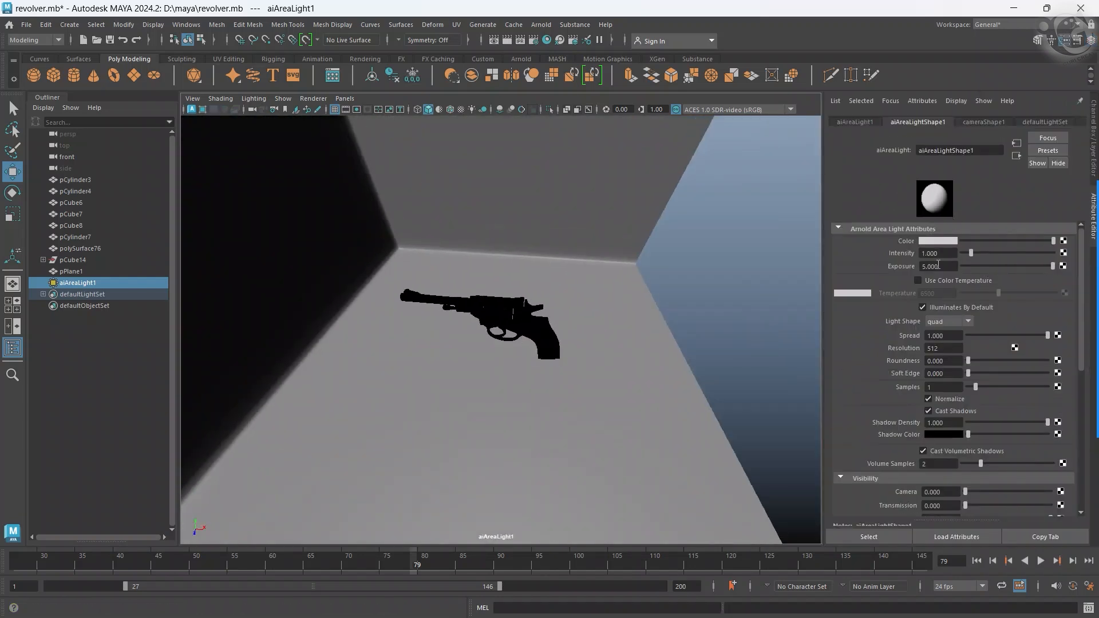
{"action": "left_click", "coordinate": [925, 265]}
{"action": "type", "text": "7"}
{"action": "key", "text": "Return"}
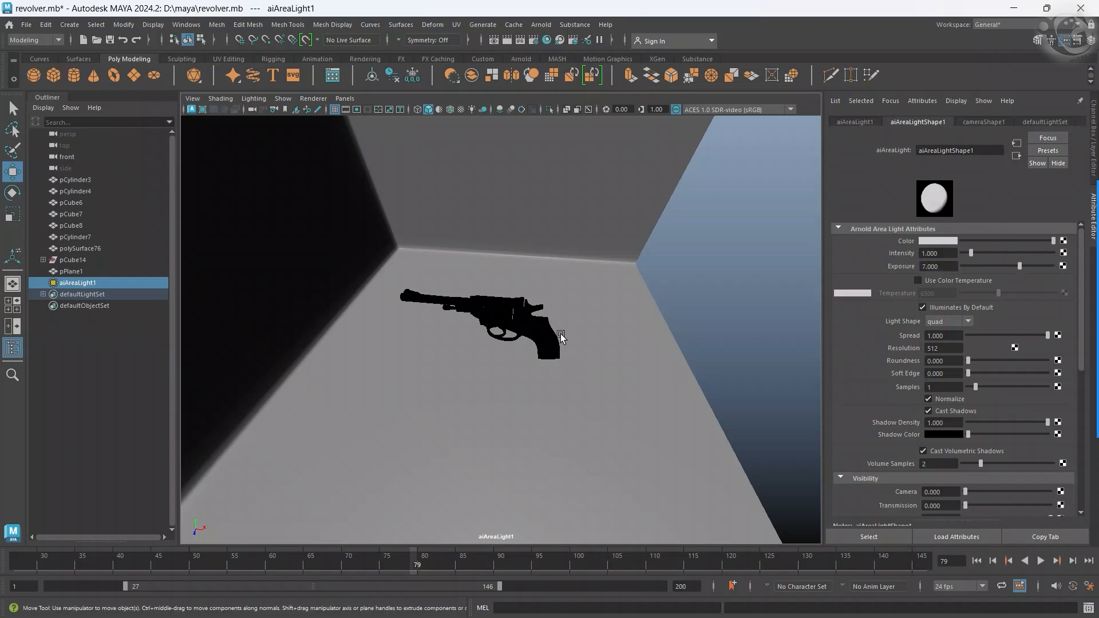
Return to the persp camera, view the light and backdrop from above, and clear the selection.
{"action": "left_click", "coordinate": [345, 98]}
{"action": "mouse_move", "coordinate": [361, 109]}
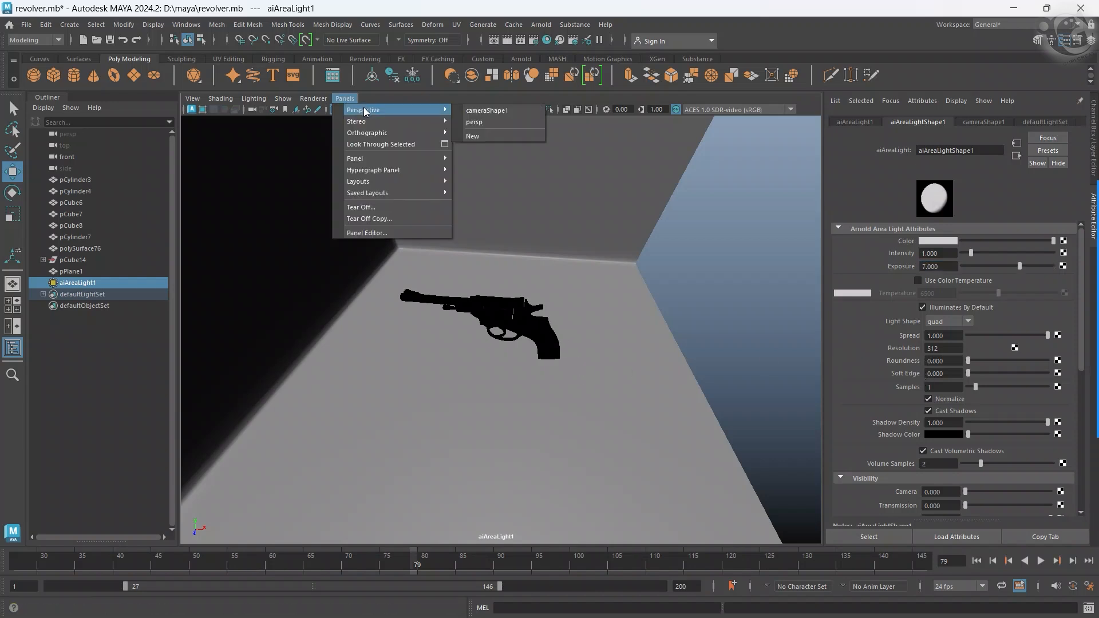
{"action": "left_click", "coordinate": [478, 123]}
{"action": "left_click_drag", "start_coordinate": [617, 300], "coordinate": [619, 397], "text": "alt"}
{"action": "left_click", "coordinate": [621, 397]}
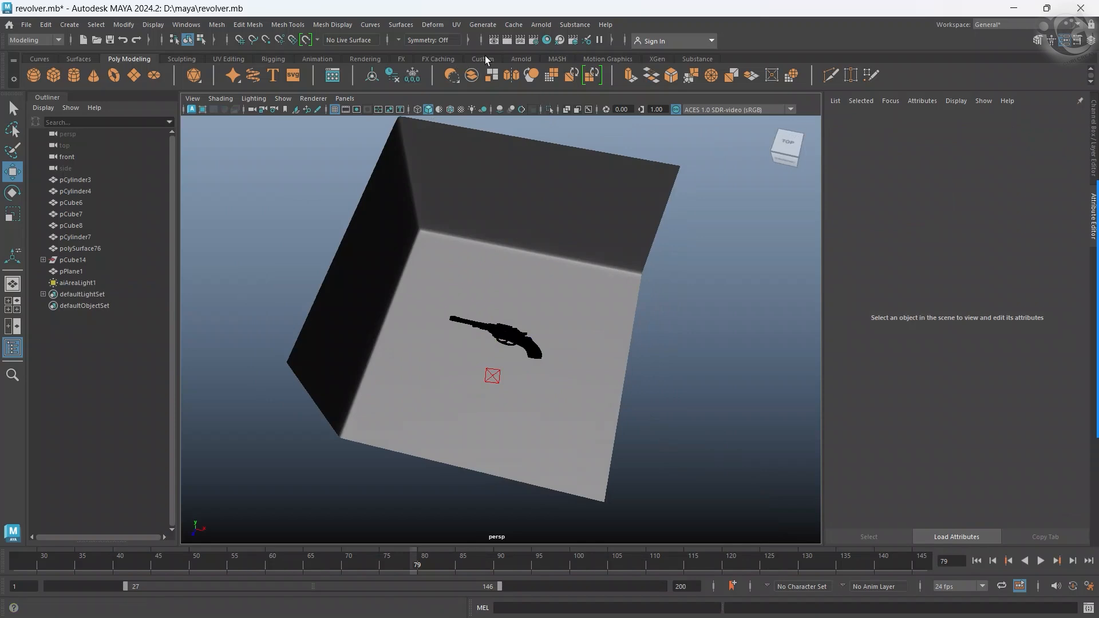
Add a second Arnold area light to the scene.
{"action": "left_click", "coordinate": [528, 25]}
{"action": "mouse_move", "coordinate": [575, 99]}
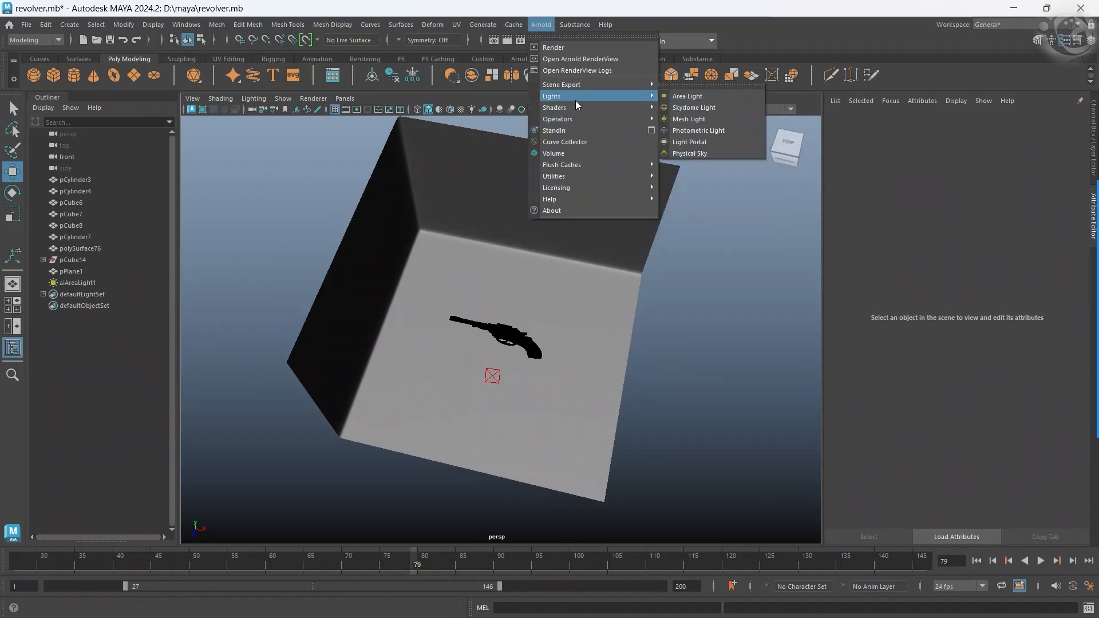
{"action": "left_click", "coordinate": [679, 87]}
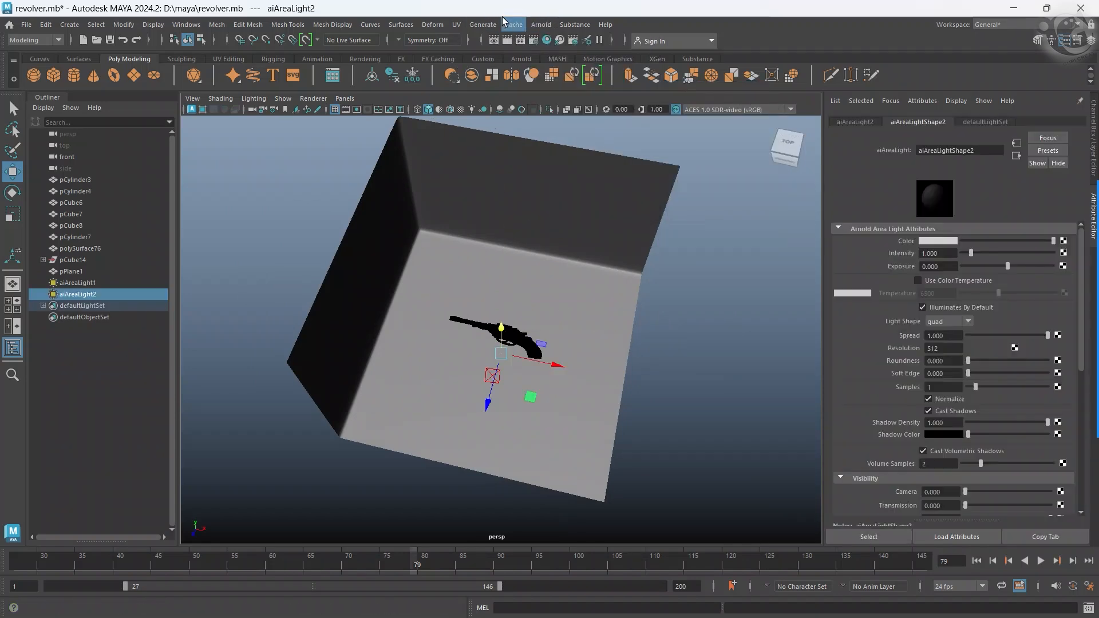
Raise the second area light's exposure and disable its Cast Shadows and Cast Volumetric Shadows options.
{"action": "left_click_drag", "start_coordinate": [1008, 264], "coordinate": [1074, 269]}
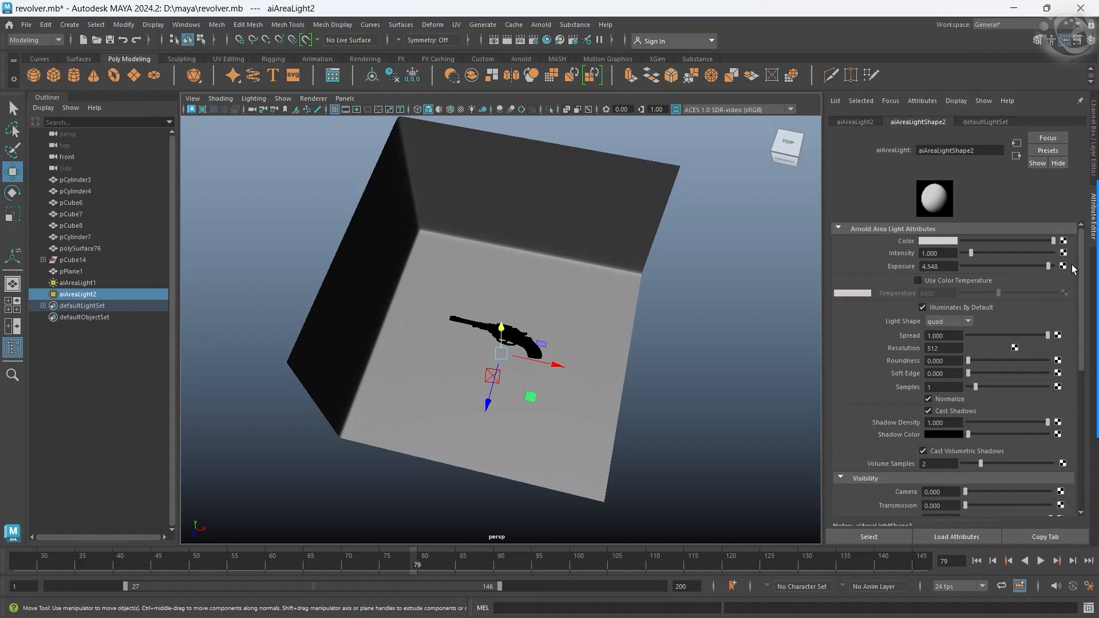
{"action": "left_click", "coordinate": [924, 266]}
{"action": "key", "text": "Return"}
{"action": "scroll", "coordinate": [914, 344], "scroll_direction": "down", "scroll_amount": 5}
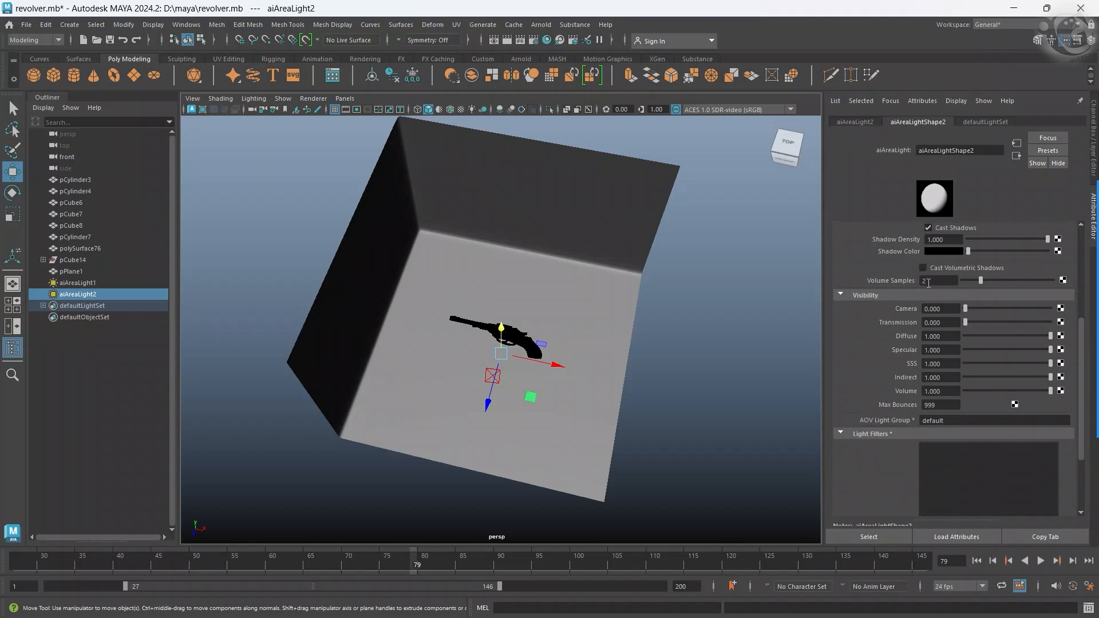
{"action": "scroll", "coordinate": [928, 283], "scroll_direction": "up", "scroll_amount": 2}
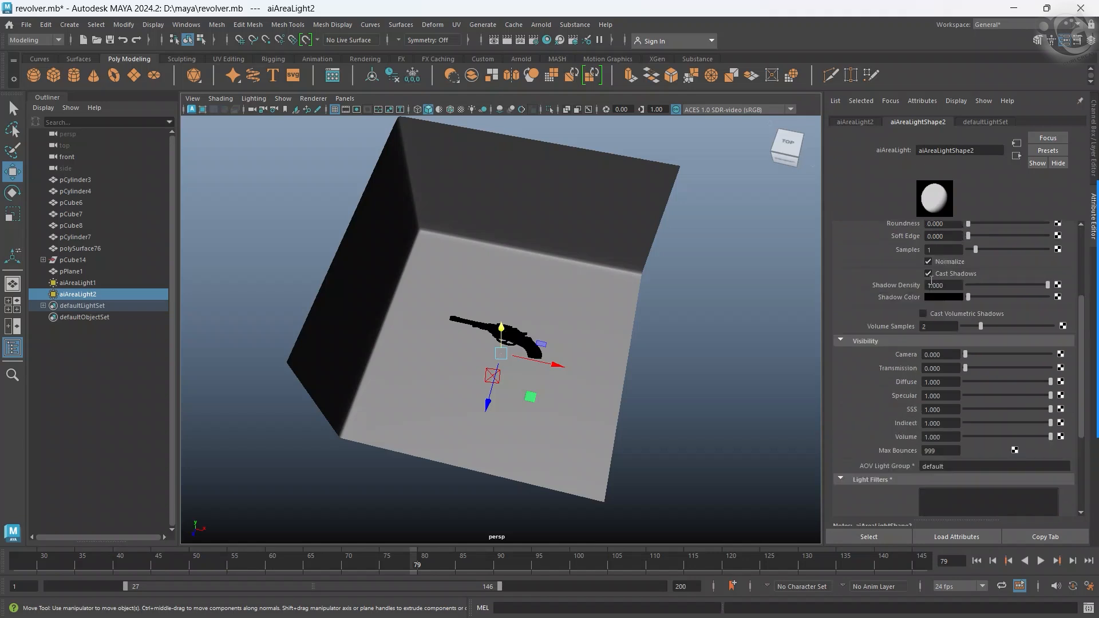
Look through the second area light, place it on the muzzle side aimed down at the revolver, and return to the persp camera.
{"action": "left_click", "coordinate": [345, 98]}
{"action": "left_click", "coordinate": [381, 146]}
{"action": "left_click_drag", "start_coordinate": [490, 378], "coordinate": [512, 426], "text": "alt"}
{"action": "scroll", "coordinate": [527, 430], "scroll_direction": "down", "scroll_amount": 5}
{"action": "left_click", "coordinate": [344, 99]}
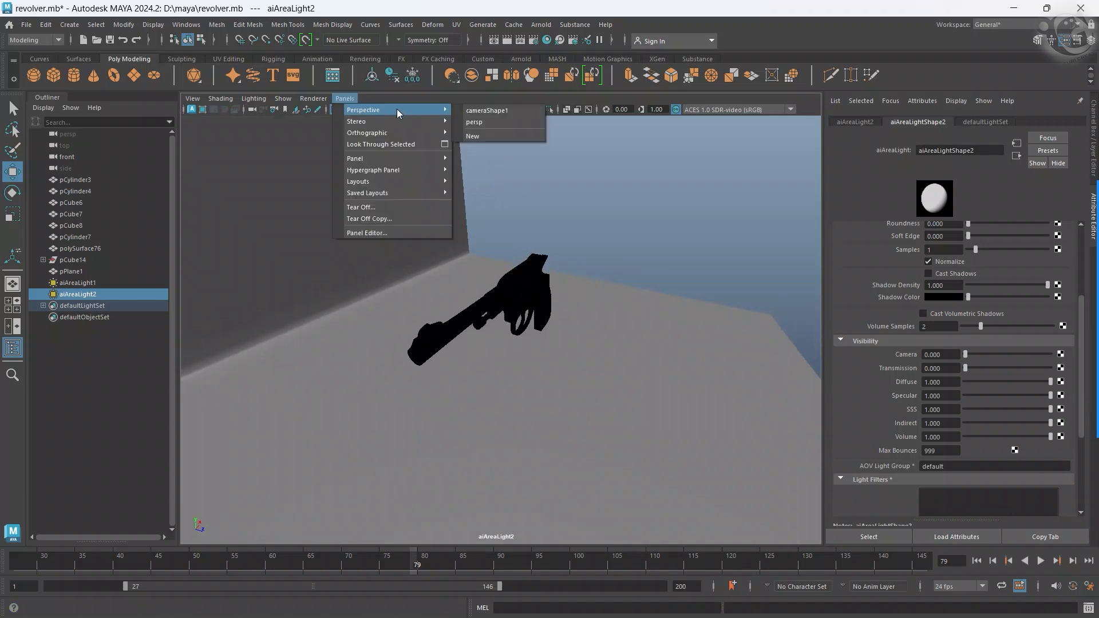
{"action": "left_click", "coordinate": [484, 118]}
Add a third Arnold area light to the scene.
{"action": "left_click", "coordinate": [541, 25]}
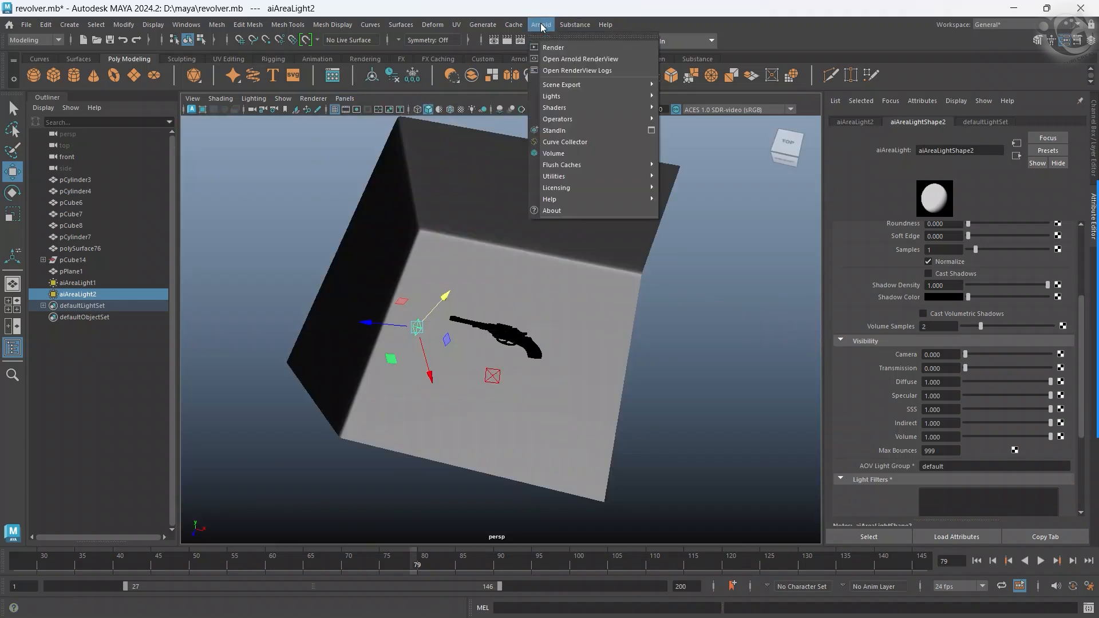
{"action": "mouse_move", "coordinate": [572, 97]}
{"action": "left_click", "coordinate": [692, 92]}
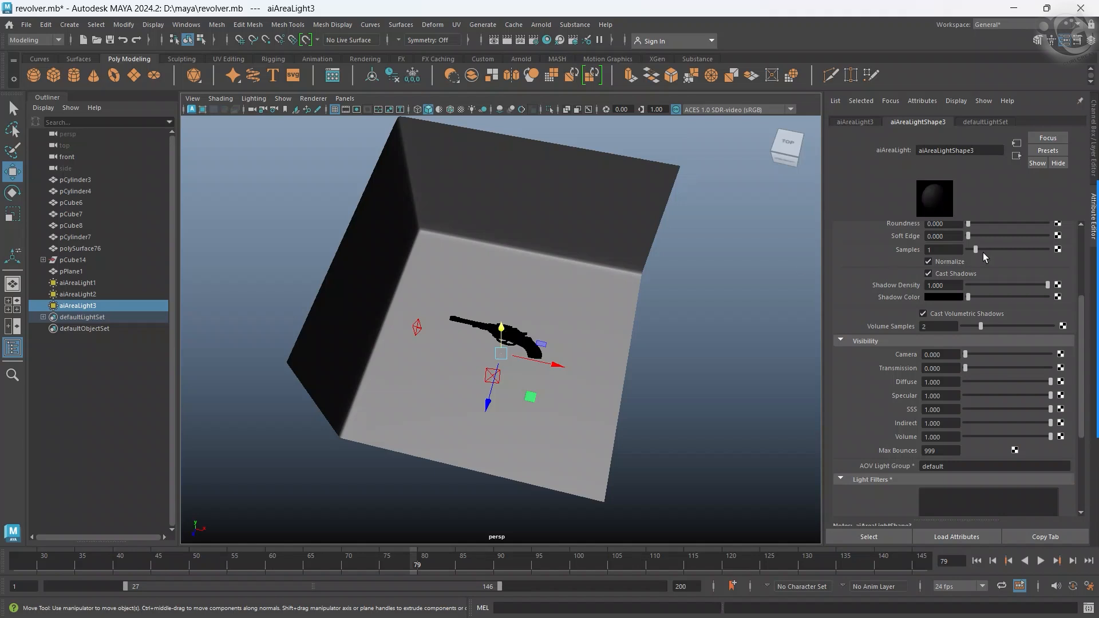
Set the third area light's exposure to 5 and disable its Cast Shadows and Cast Volumetric Shadows options.
{"action": "scroll", "coordinate": [973, 252], "scroll_direction": "up", "scroll_amount": 3}
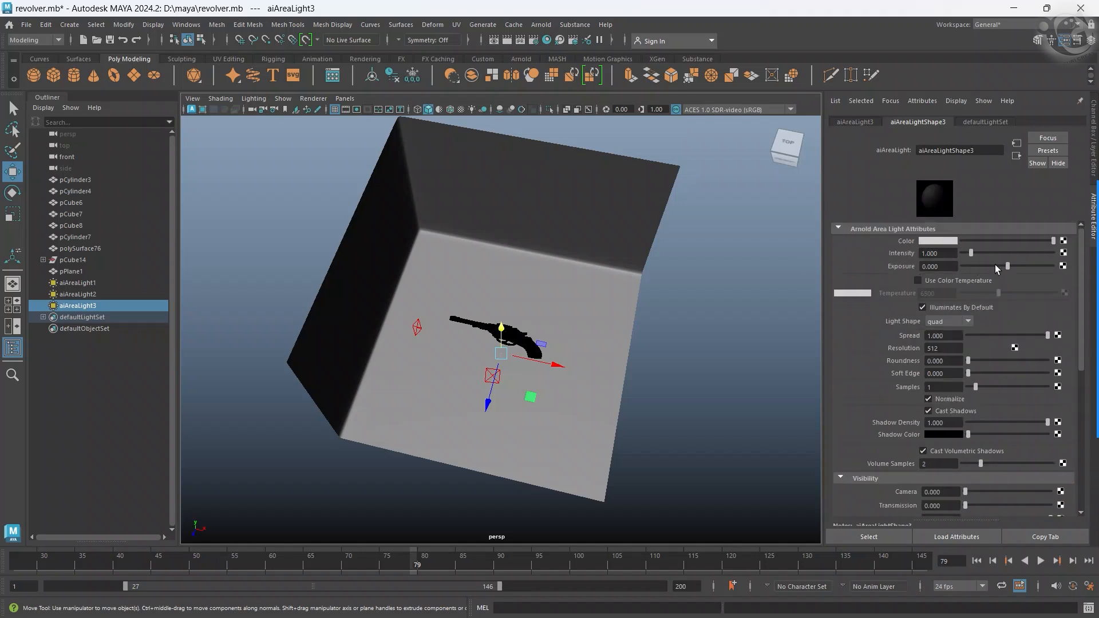
{"action": "left_click_drag", "start_coordinate": [1026, 264], "coordinate": [1056, 266]}
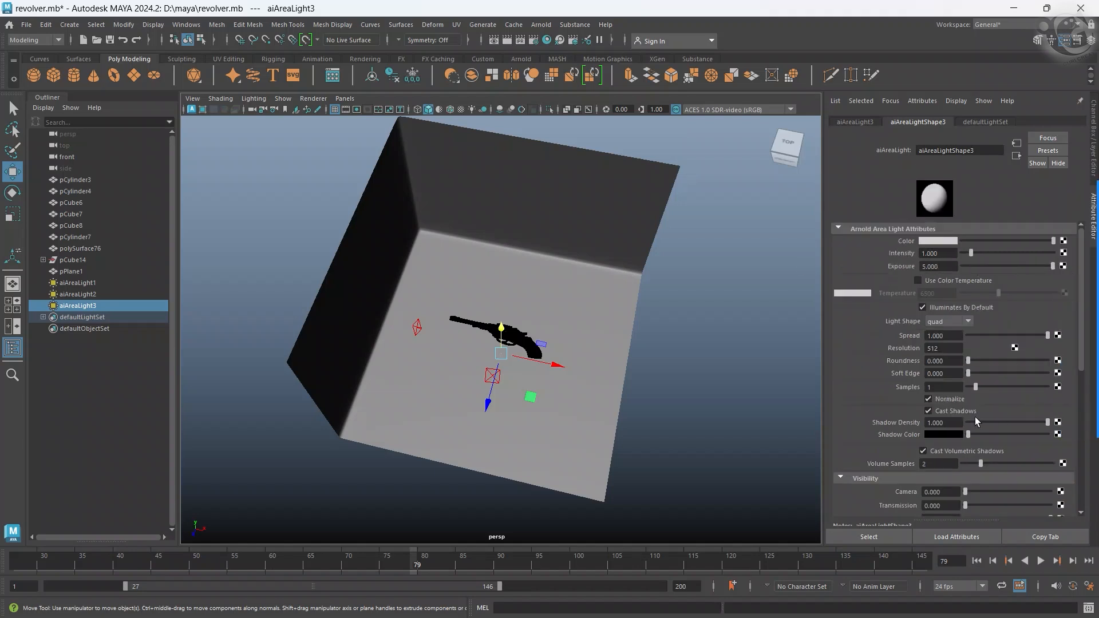
{"action": "scroll", "coordinate": [973, 418], "scroll_direction": "down", "scroll_amount": 2}
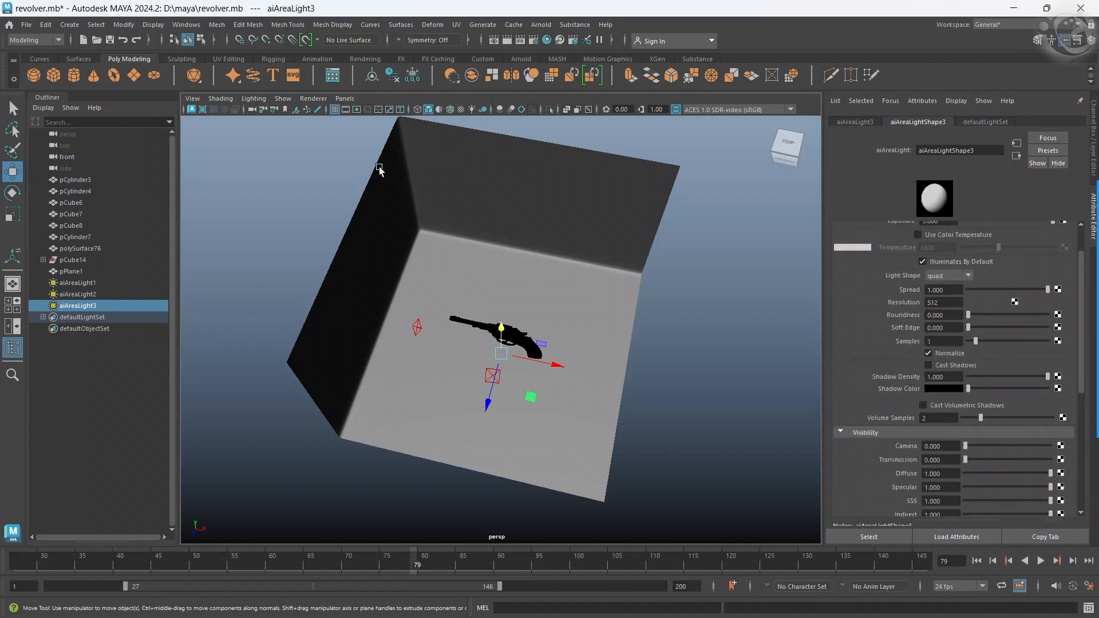
Look through the third area light, place it on the grip side aimed down at the revolver, and return to the persp camera.
{"action": "left_click", "coordinate": [344, 98]}
{"action": "left_click", "coordinate": [371, 148]}
{"action": "left_click_drag", "start_coordinate": [448, 243], "coordinate": [527, 420], "text": "alt"}
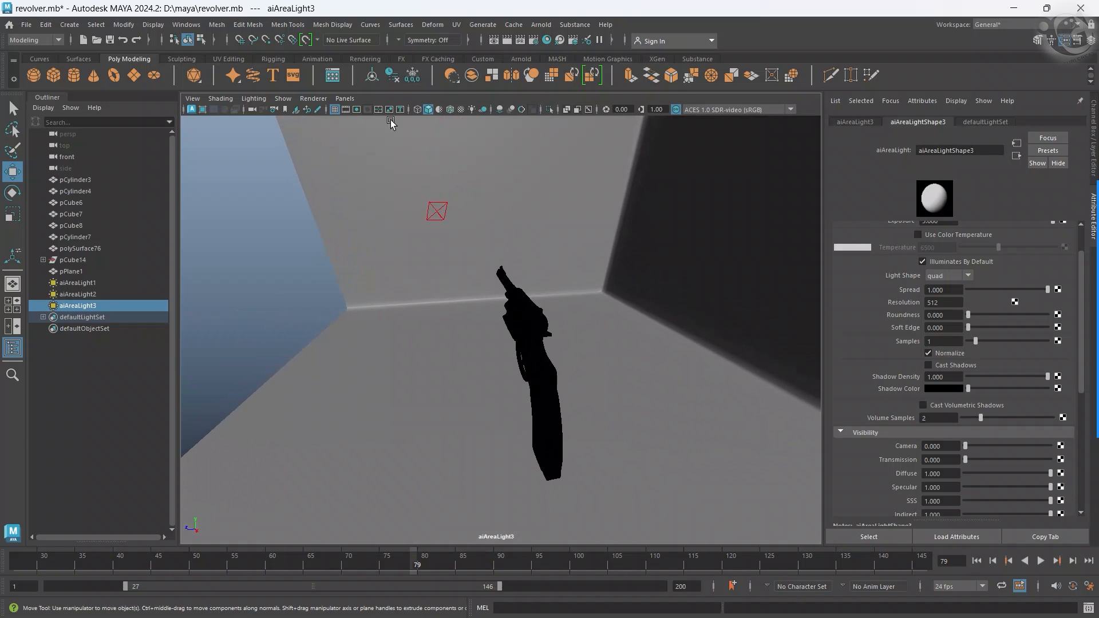
{"action": "left_click", "coordinate": [340, 100]}
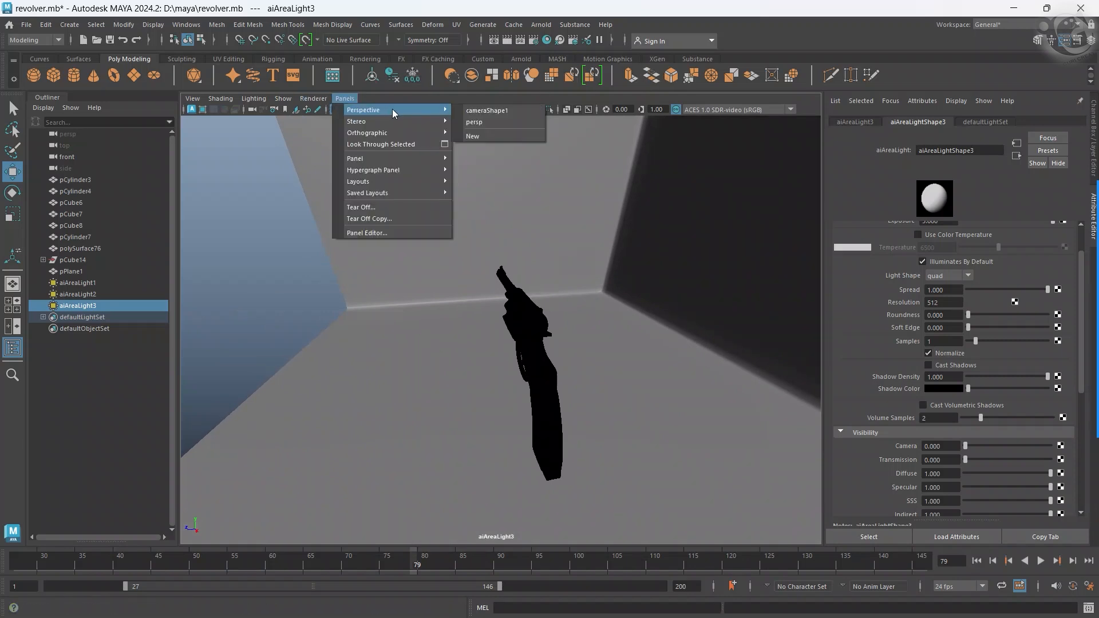
{"action": "left_click", "coordinate": [487, 121]}
{"action": "left_click_drag", "start_coordinate": [625, 394], "coordinate": [504, 385], "text": "alt"}
{"action": "left_click", "coordinate": [610, 395]}
{"action": "scroll", "coordinate": [503, 386], "scroll_direction": "up", "scroll_amount": 5}
Create a custom AOV named RGBA_AO in the render settings.
{"action": "left_click", "coordinate": [534, 45]}
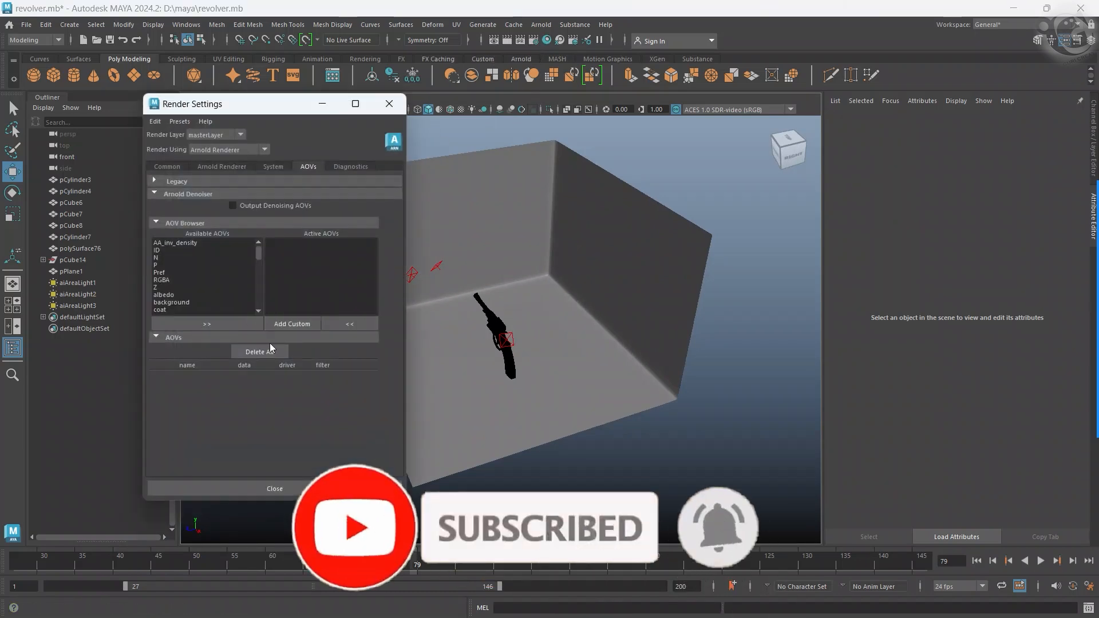
{"action": "left_click", "coordinate": [284, 324]}
{"action": "type", "text": "R"}
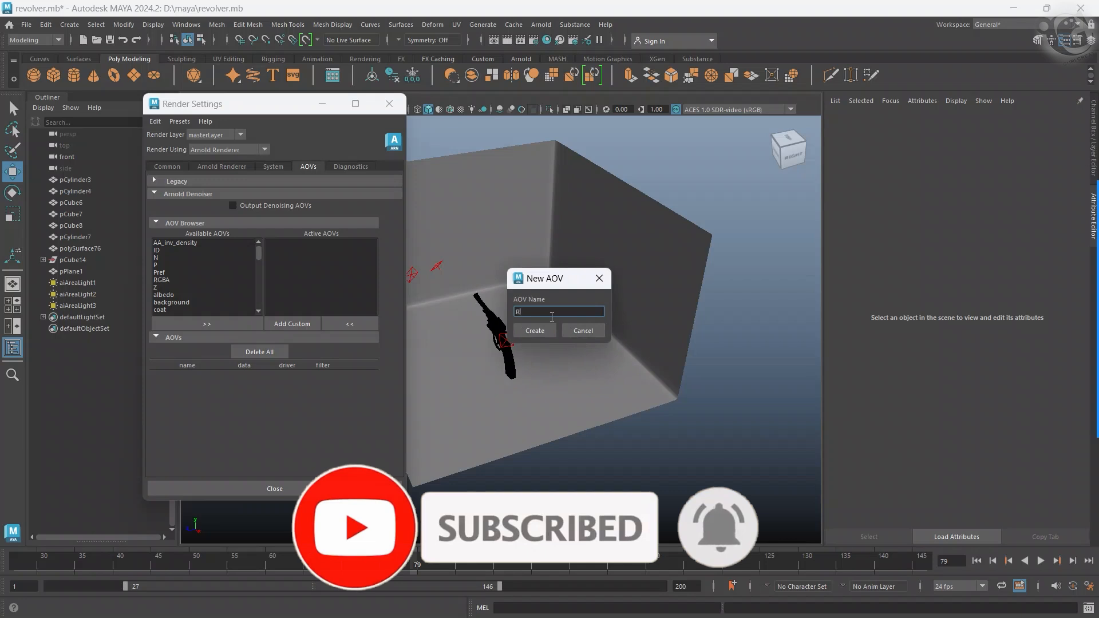
{"action": "type", "text": "GBA_AO"}
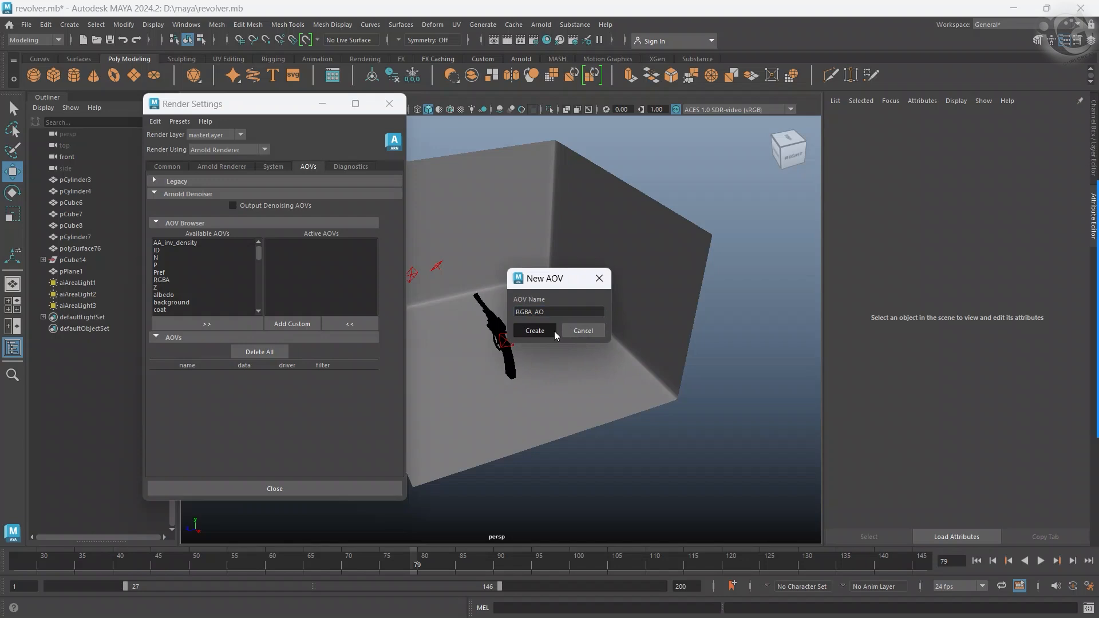
{"action": "left_click", "coordinate": [553, 330]}
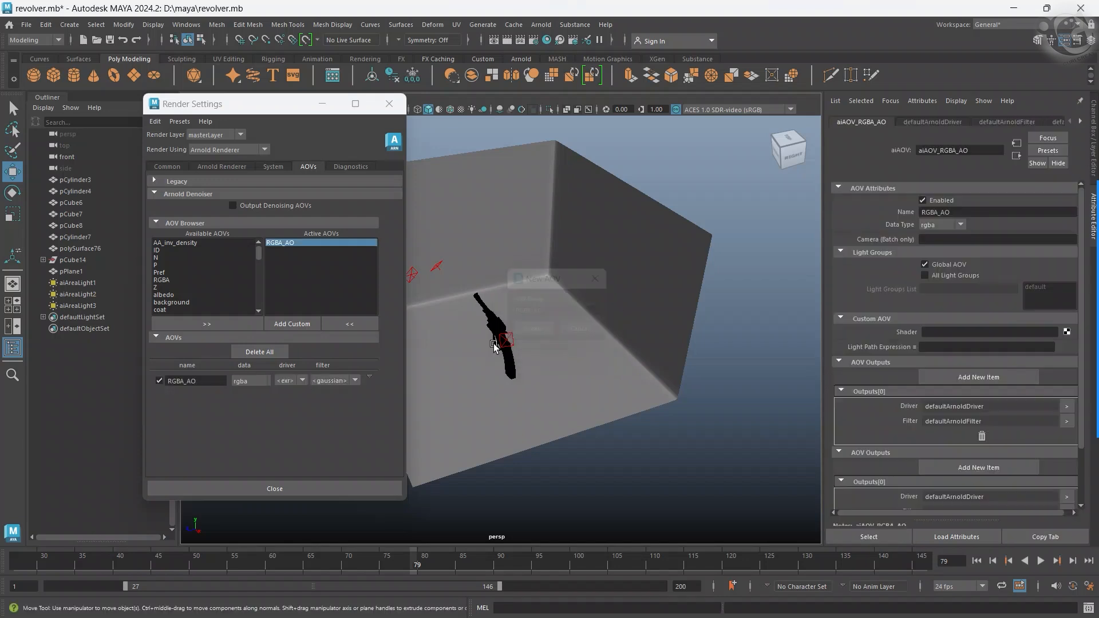
Assign an Arnold ambient occlusion shader to the RGBA_AO AOV and close the render settings.
{"action": "left_click", "coordinate": [1067, 332]}
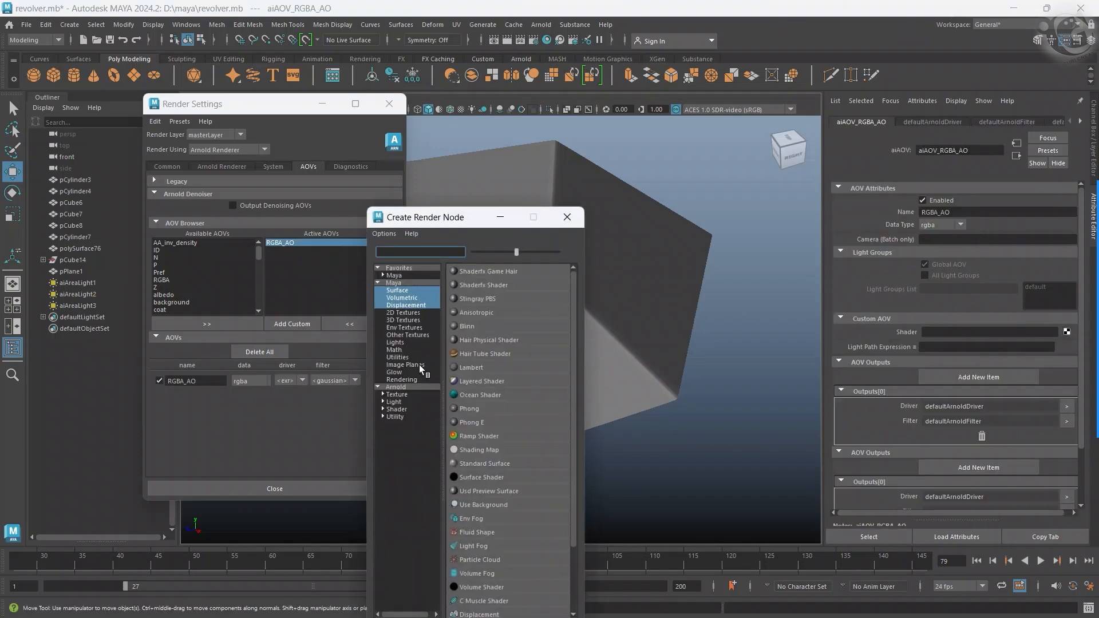
{"action": "left_click", "coordinate": [416, 387]}
{"action": "left_click", "coordinate": [502, 491]}
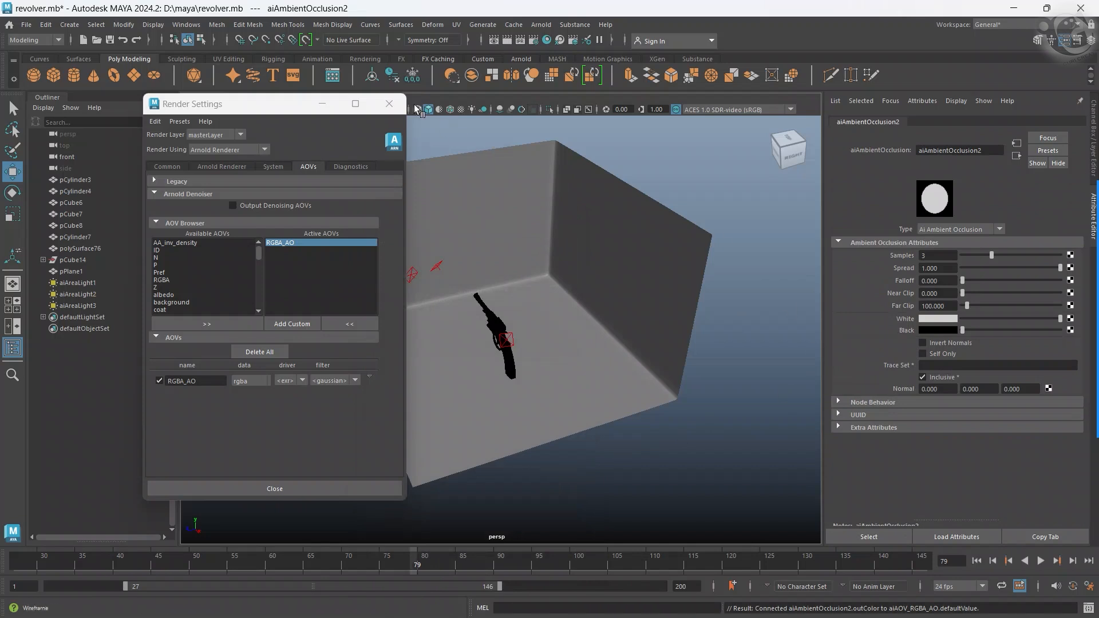
{"action": "left_click", "coordinate": [389, 104]}
Render the persp view of the revolver in Arnold RenderView, inspect the lighting up close, and stop the render.
{"action": "left_click", "coordinate": [469, 388]}
{"action": "left_click_drag", "start_coordinate": [469, 388], "coordinate": [514, 363], "text": "alt"}
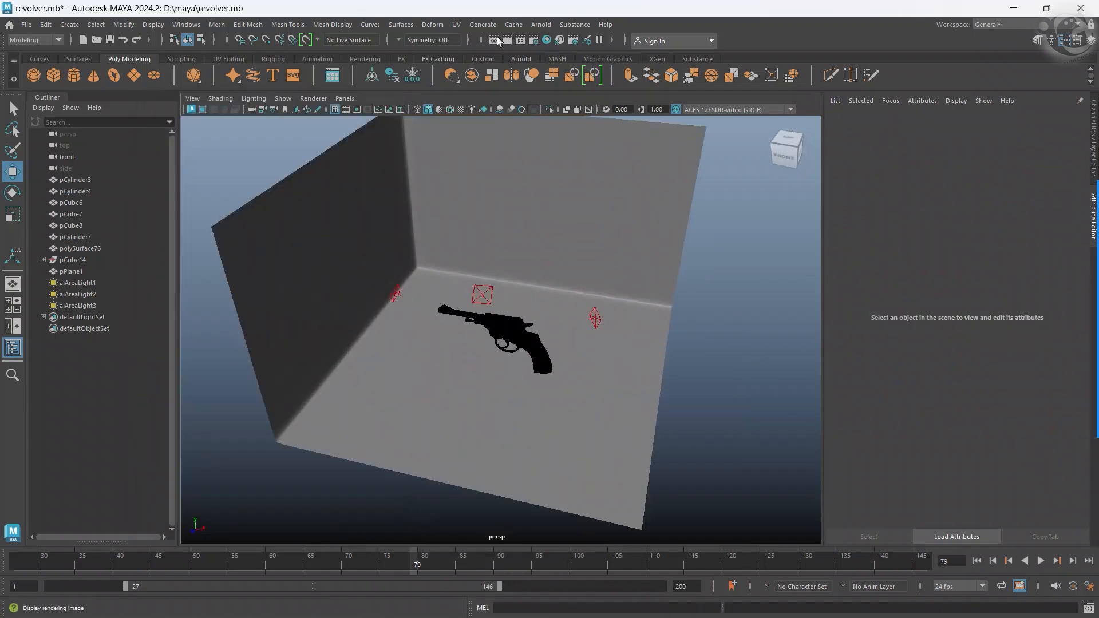
{"action": "left_click", "coordinate": [541, 25]}
{"action": "left_click", "coordinate": [548, 49]}
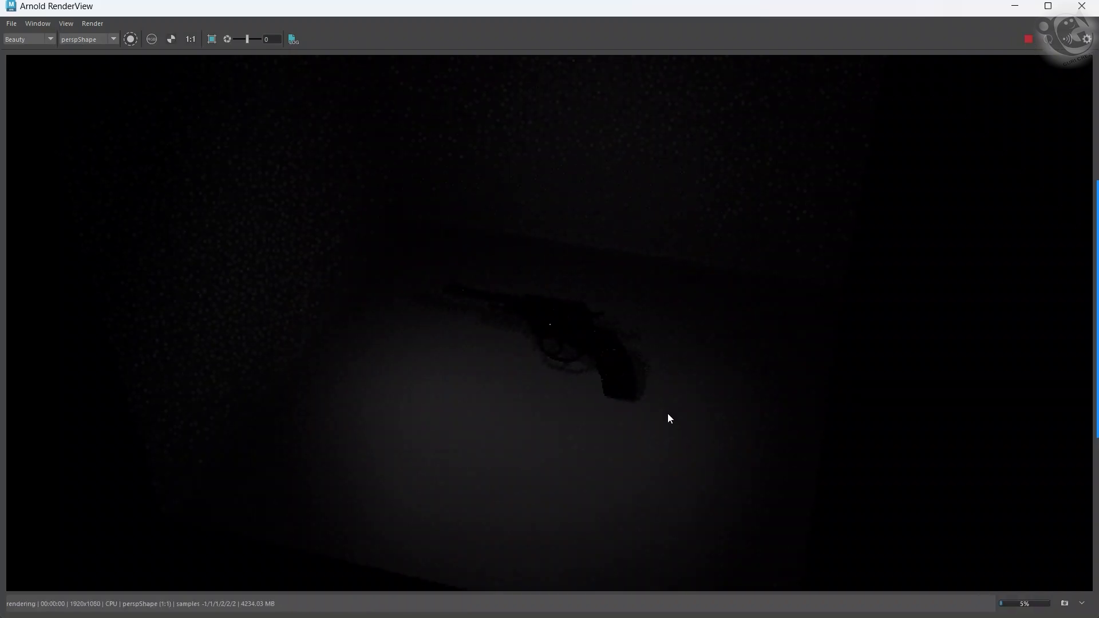
{"action": "scroll", "coordinate": [543, 419], "scroll_direction": "up", "scroll_amount": 2, "text": "alt"}
{"action": "left_click_drag", "start_coordinate": [545, 416], "coordinate": [802, 294], "text": "alt"}
{"action": "scroll", "coordinate": [602, 369], "scroll_direction": "up", "scroll_amount": 1, "text": "alt"}
{"action": "scroll", "coordinate": [602, 369], "scroll_direction": "up", "scroll_amount": 4, "text": "alt"}
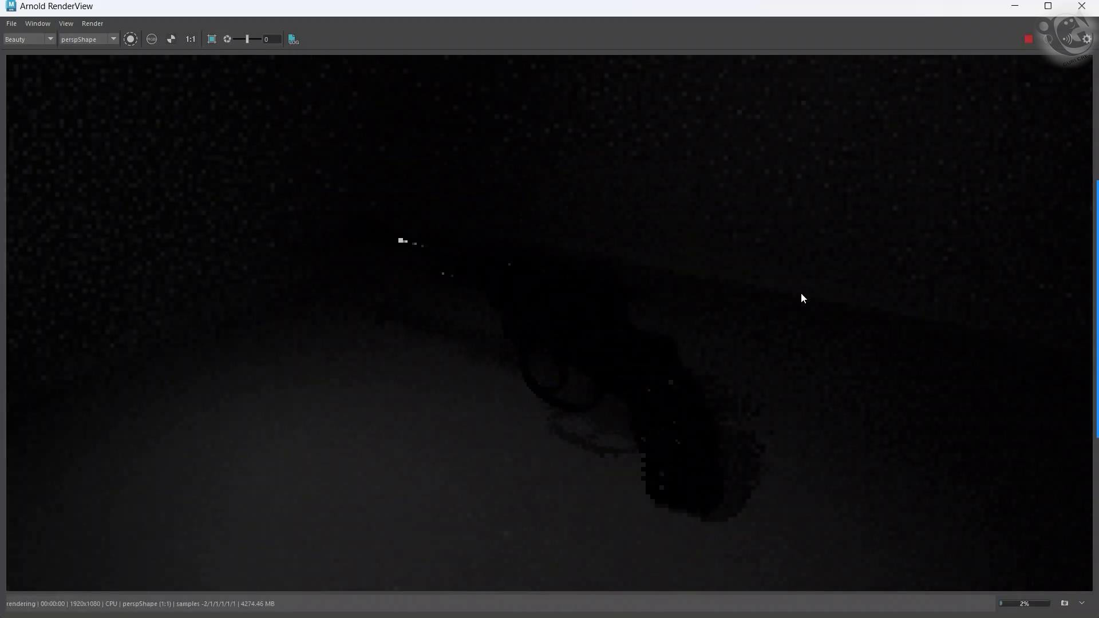
{"action": "left_click", "coordinate": [1029, 39]}
{"action": "left_click", "coordinate": [1014, 5]}
Set the first area light's exposure to 7.994.
{"action": "left_click_drag", "start_coordinate": [738, 349], "coordinate": [397, 304], "text": "alt"}
{"action": "left_click", "coordinate": [417, 250]}
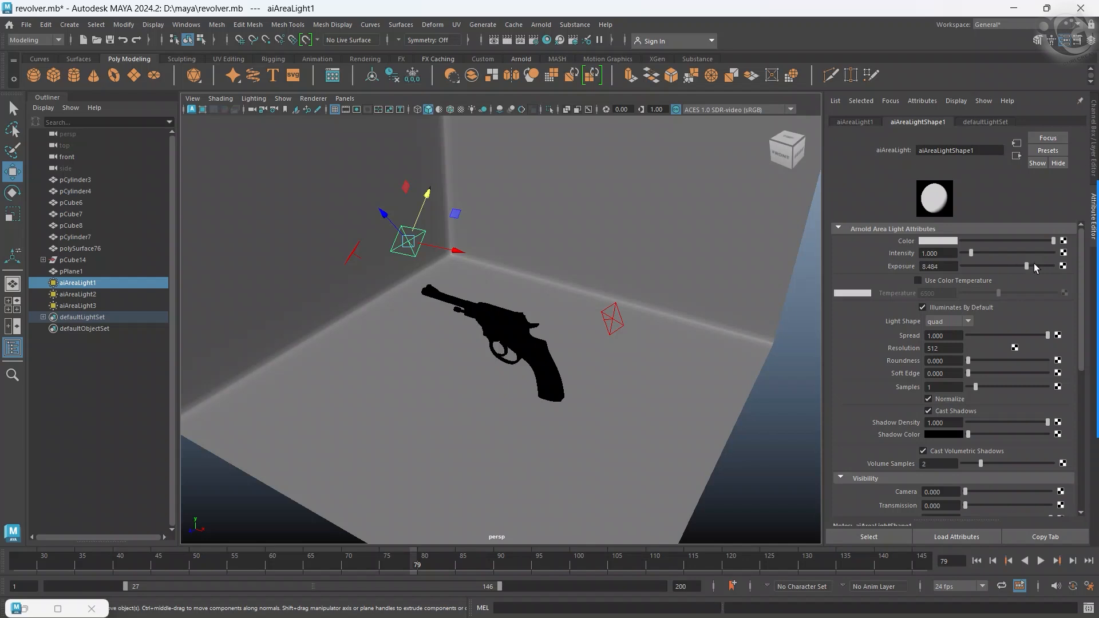
{"action": "left_click_drag", "start_coordinate": [1021, 273], "coordinate": [1023, 273]}
Re-render the scene to check the brighter first light, stop the render, and return to the viewport with nothing selected.
{"action": "left_click", "coordinate": [25, 609]}
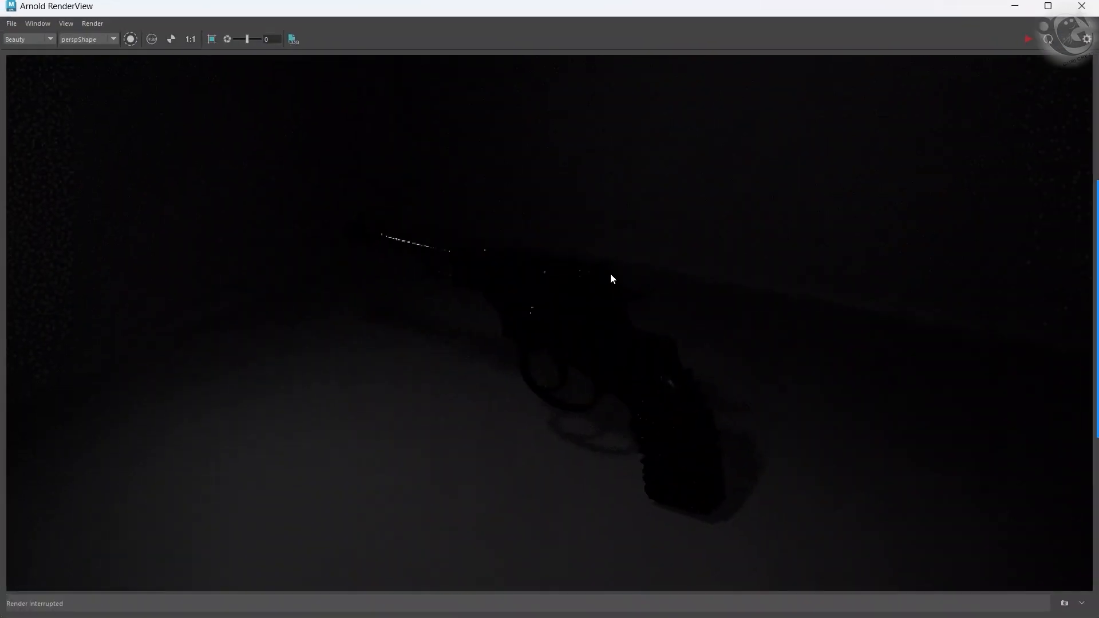
{"action": "left_click", "coordinate": [1028, 39]}
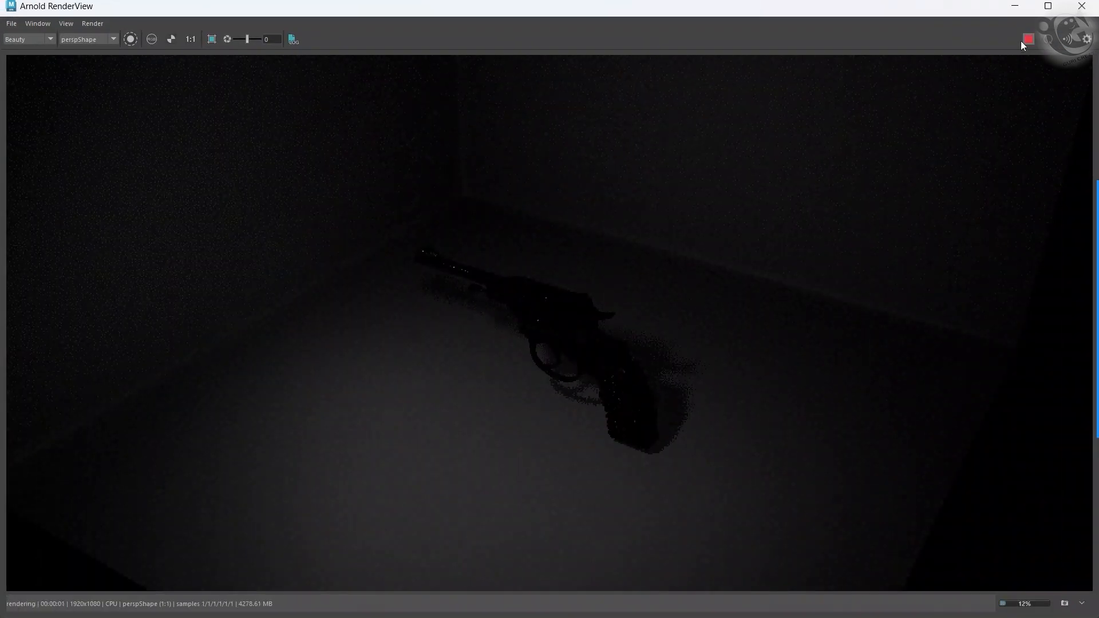
{"action": "left_click", "coordinate": [1022, 40]}
{"action": "left_click", "coordinate": [1019, 7]}
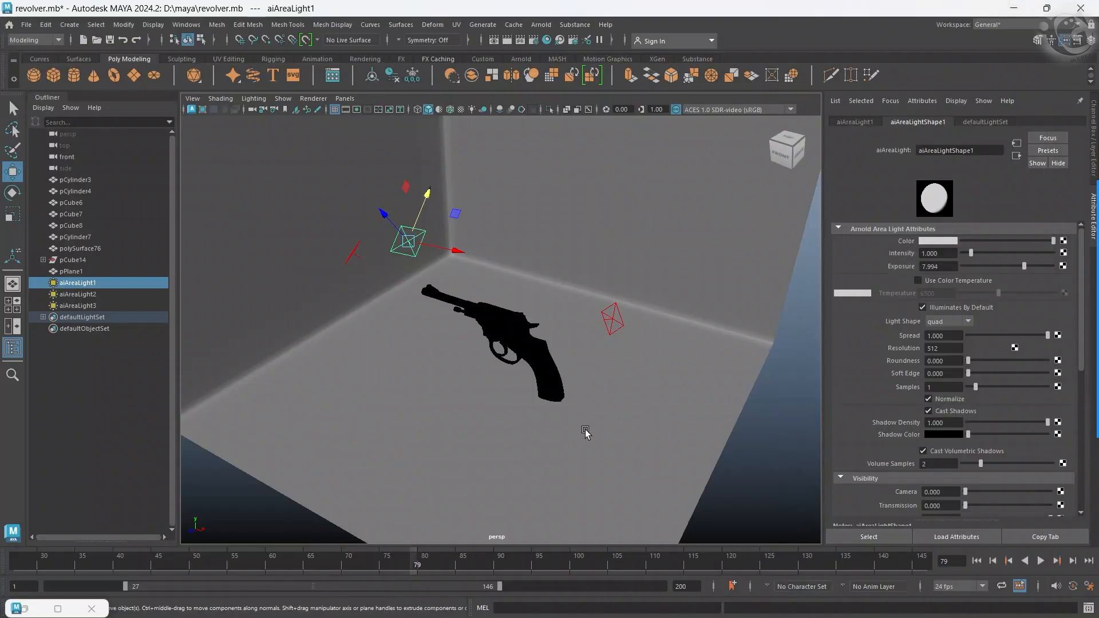
{"action": "left_click", "coordinate": [746, 436]}
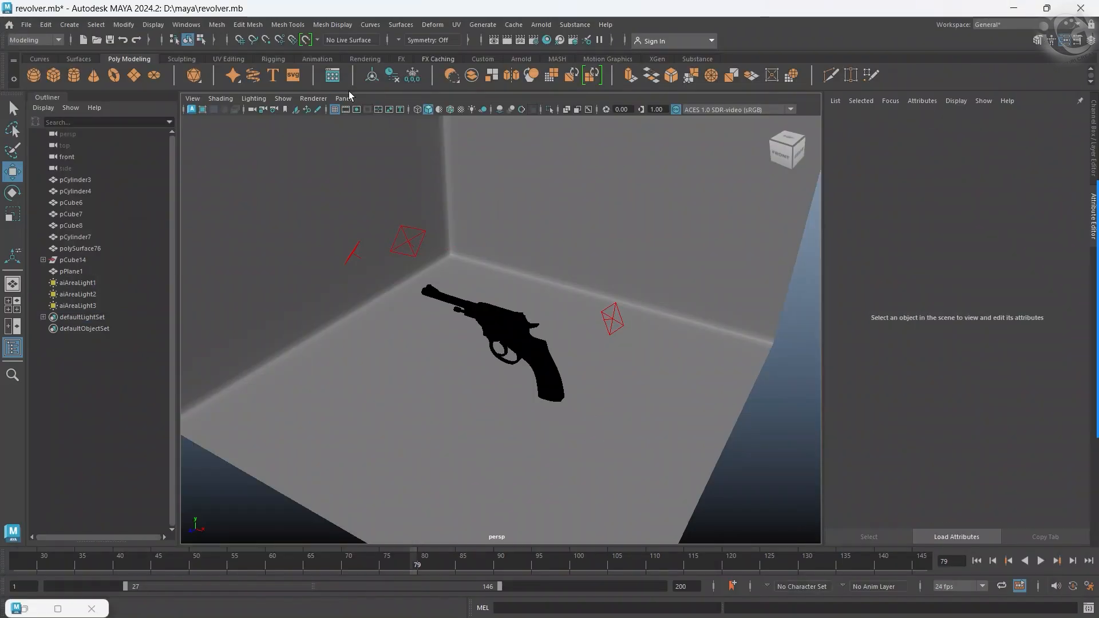
{"action": "left_click", "coordinate": [345, 98]}
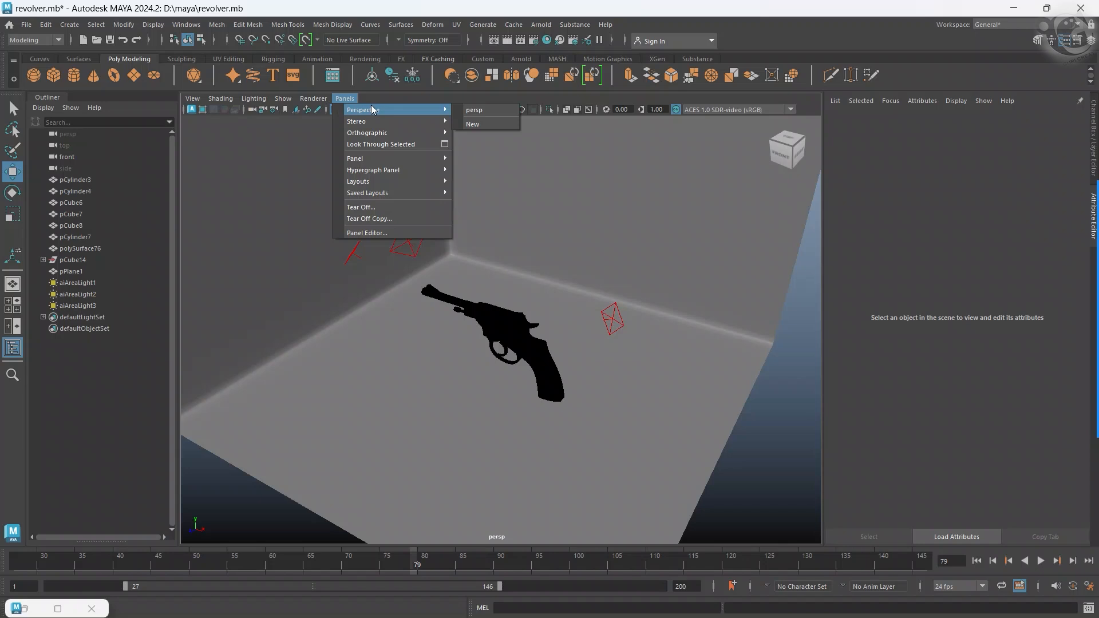
{"action": "left_click", "coordinate": [252, 101]}
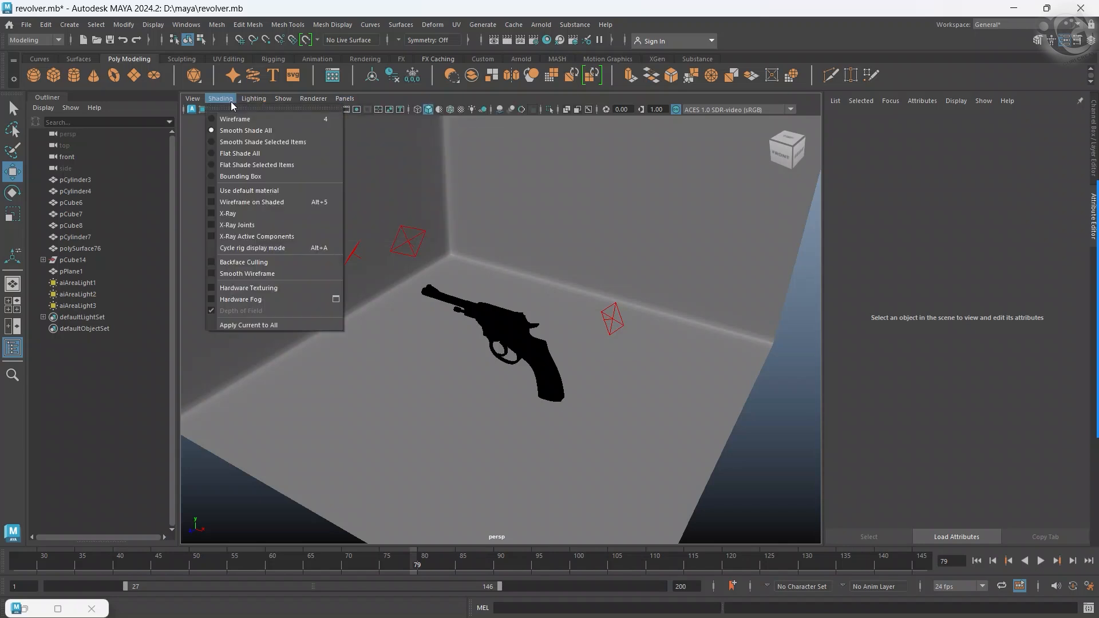
{"action": "mouse_move", "coordinate": [282, 98]}
{"action": "left_click", "coordinate": [538, 24]}
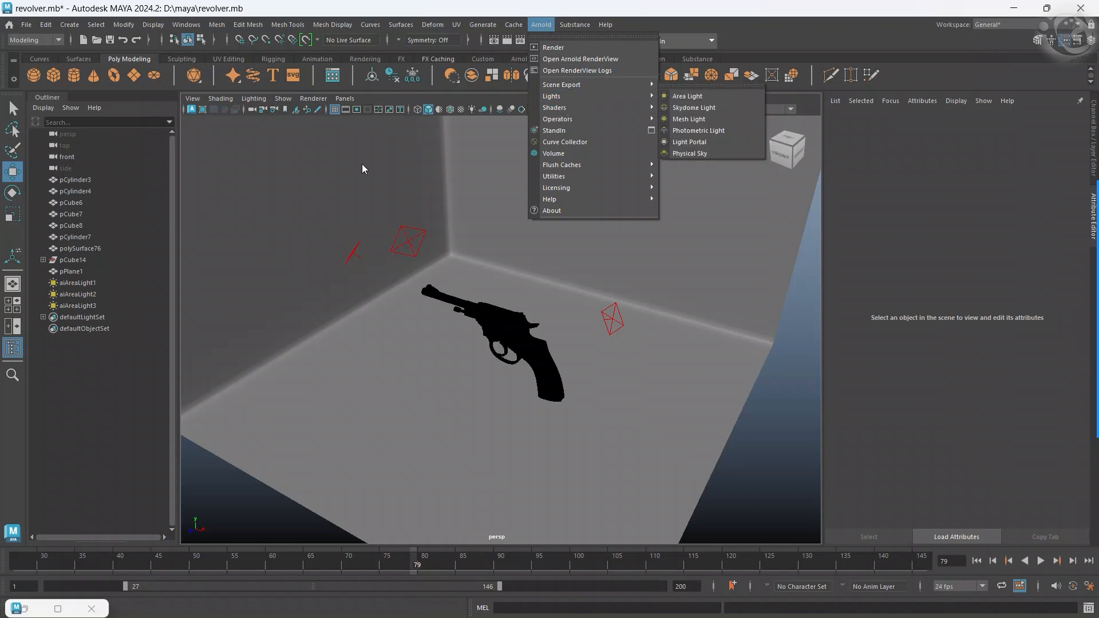
{"action": "left_click", "coordinate": [747, 489]}
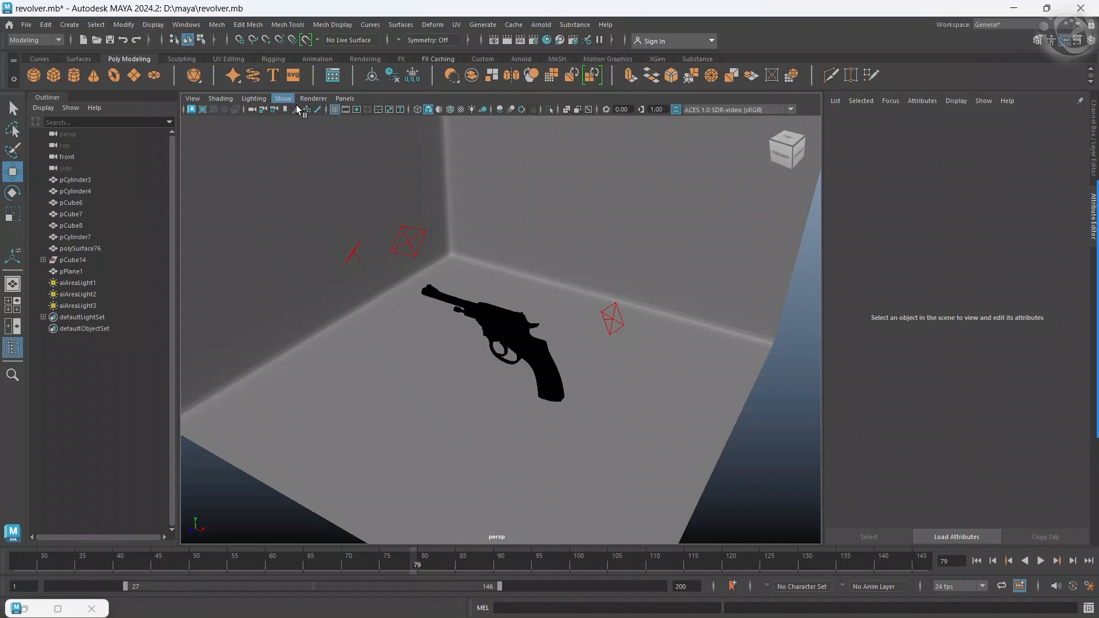
{"action": "left_click", "coordinate": [338, 99]}
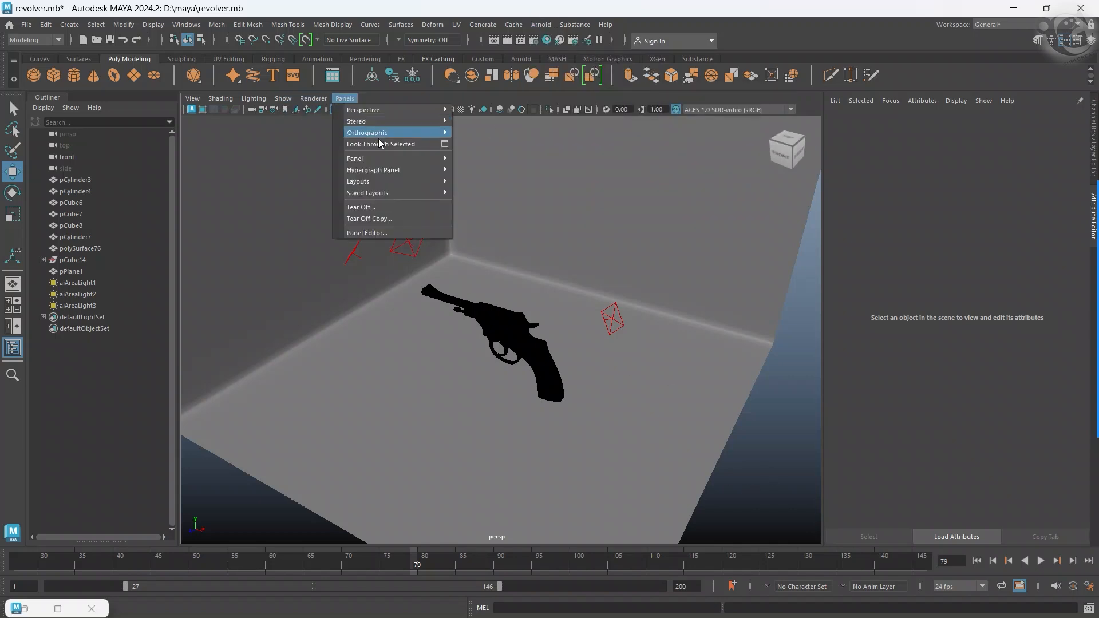
{"action": "mouse_move", "coordinate": [388, 134]}
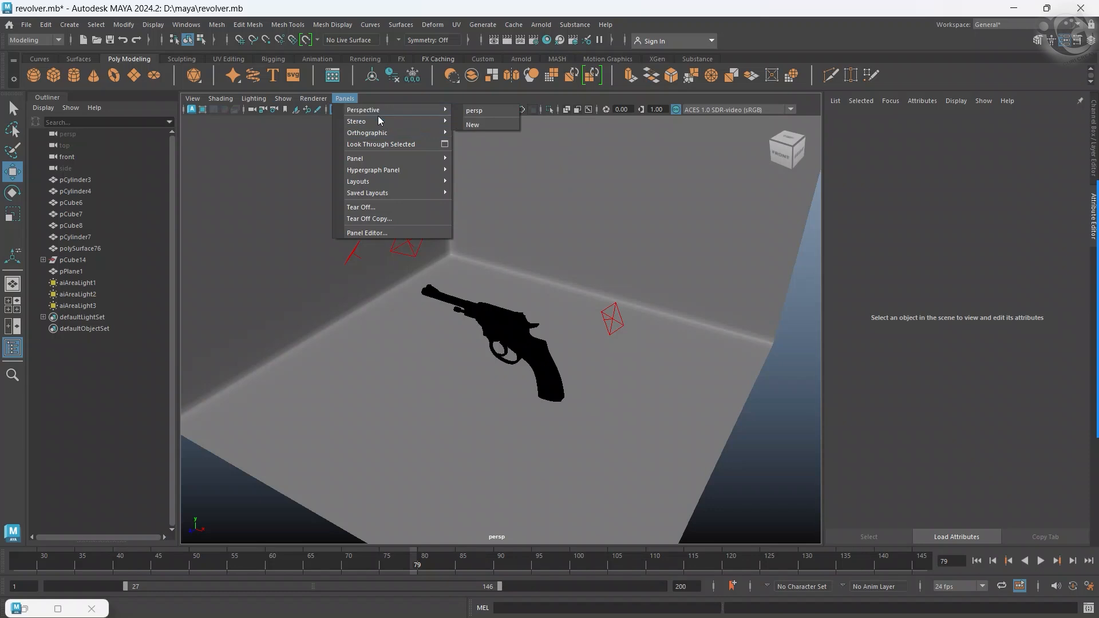
{"action": "left_click", "coordinate": [275, 127]}
Create a new standard camera in the scene.
{"action": "left_click", "coordinate": [70, 24]}
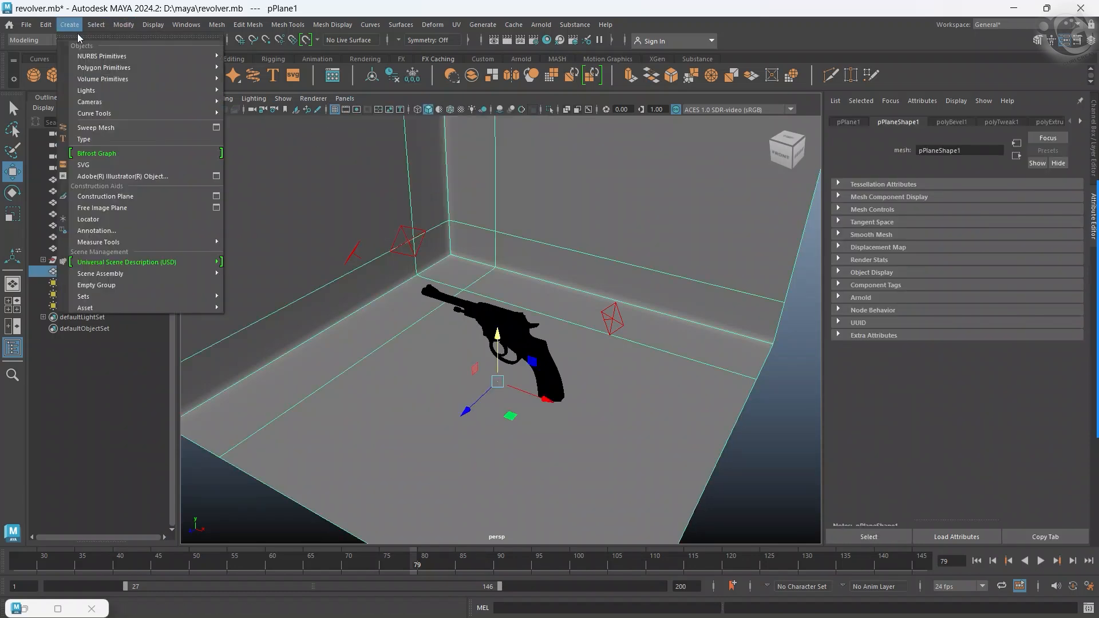
{"action": "mouse_move", "coordinate": [104, 108]}
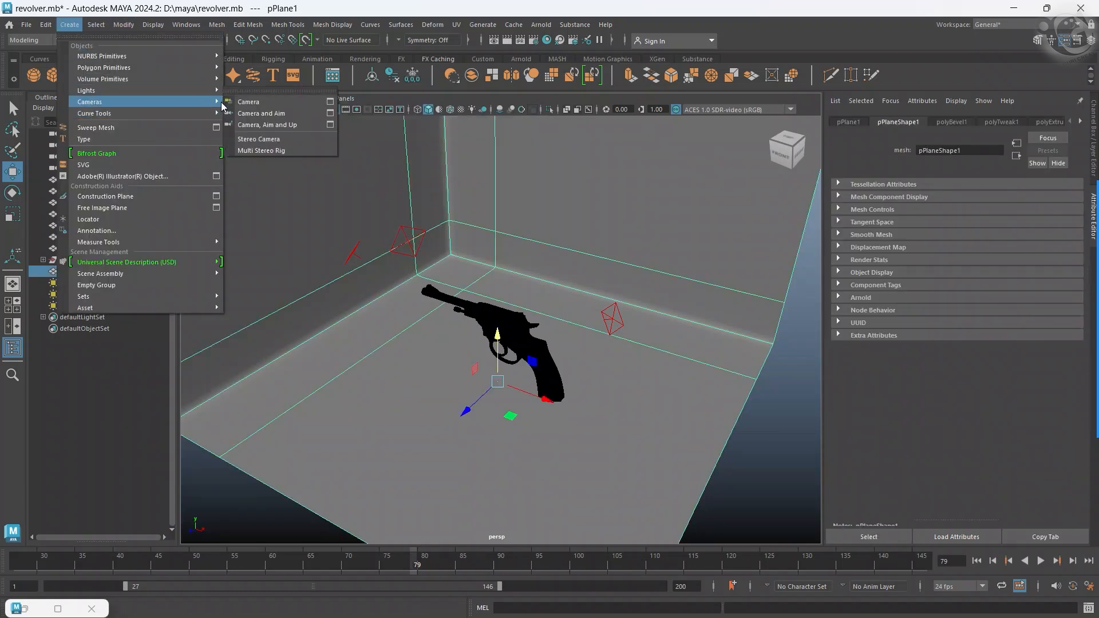
{"action": "left_click", "coordinate": [261, 103]}
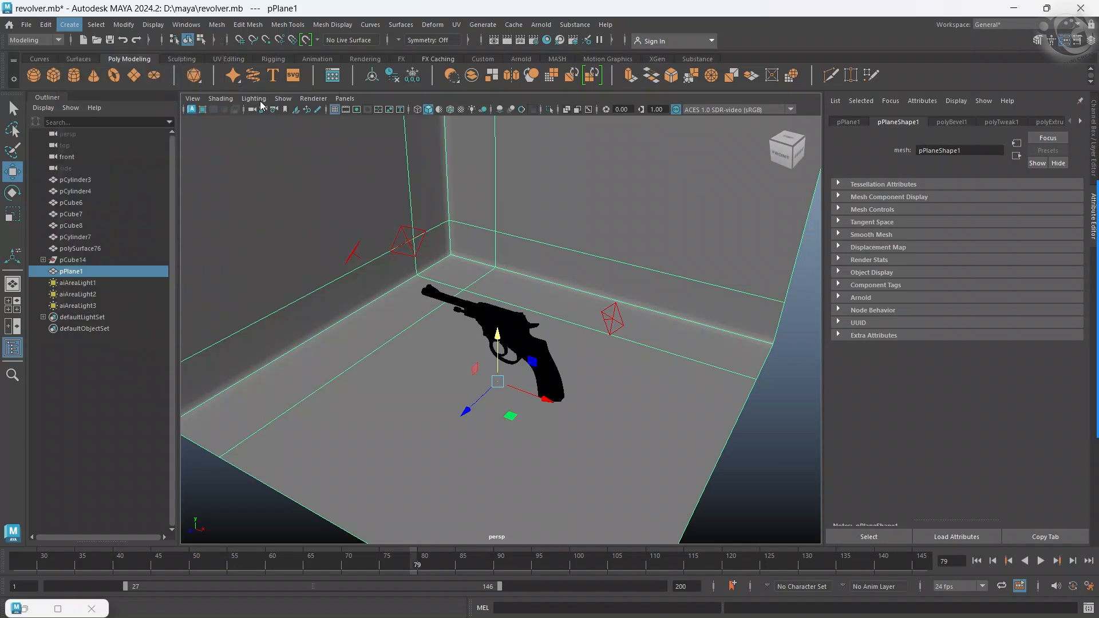
Look through camera1 and frame the whole revolver in a side-on view with the floor and back wall behind it.
{"action": "left_click", "coordinate": [353, 100]}
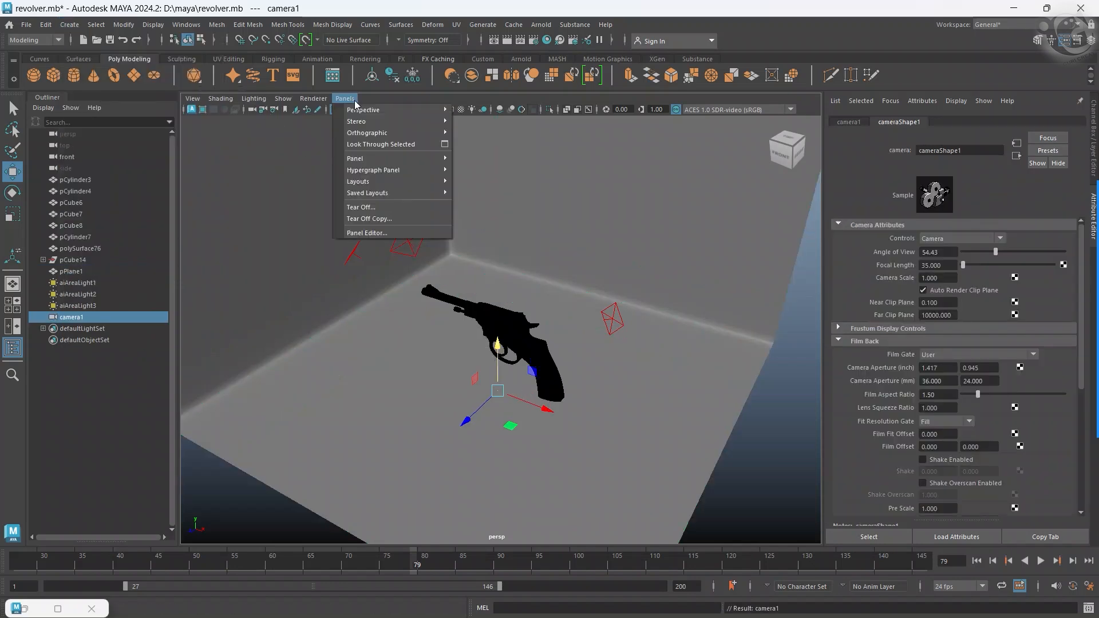
{"action": "mouse_move", "coordinate": [378, 136]}
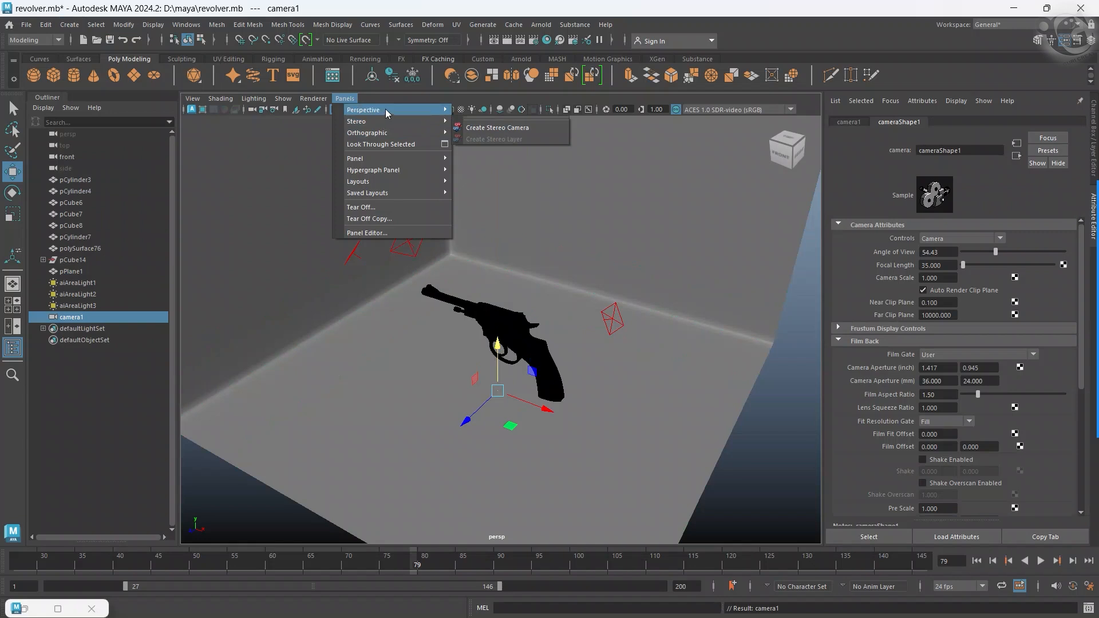
{"action": "mouse_move", "coordinate": [387, 108]}
{"action": "left_click", "coordinate": [506, 110]}
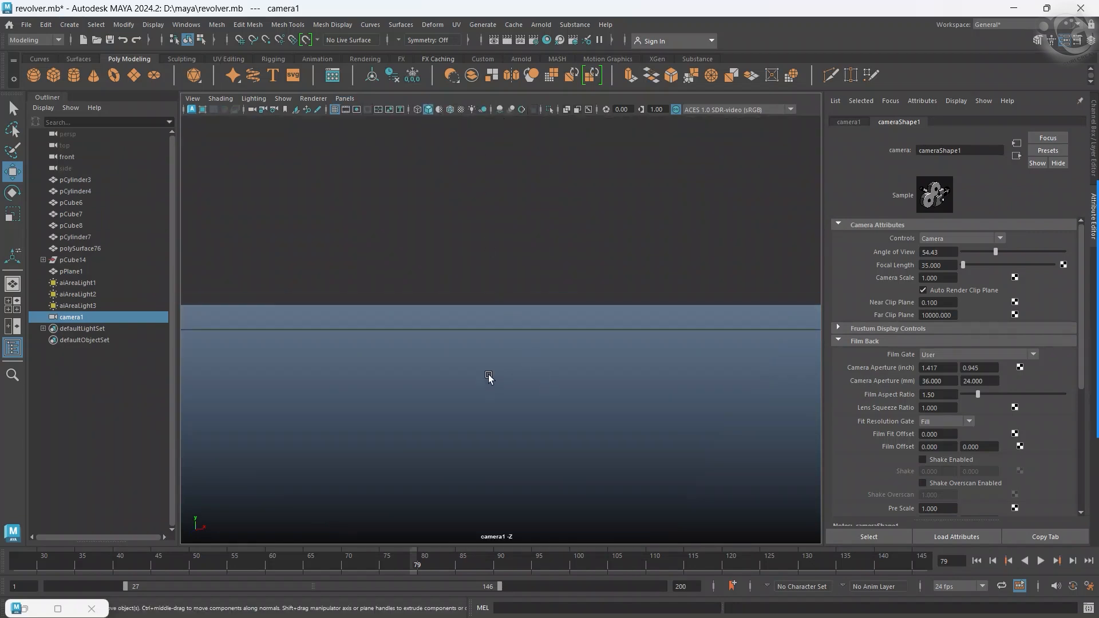
{"action": "left_click_drag", "start_coordinate": [489, 374], "coordinate": [517, 399], "text": "alt"}
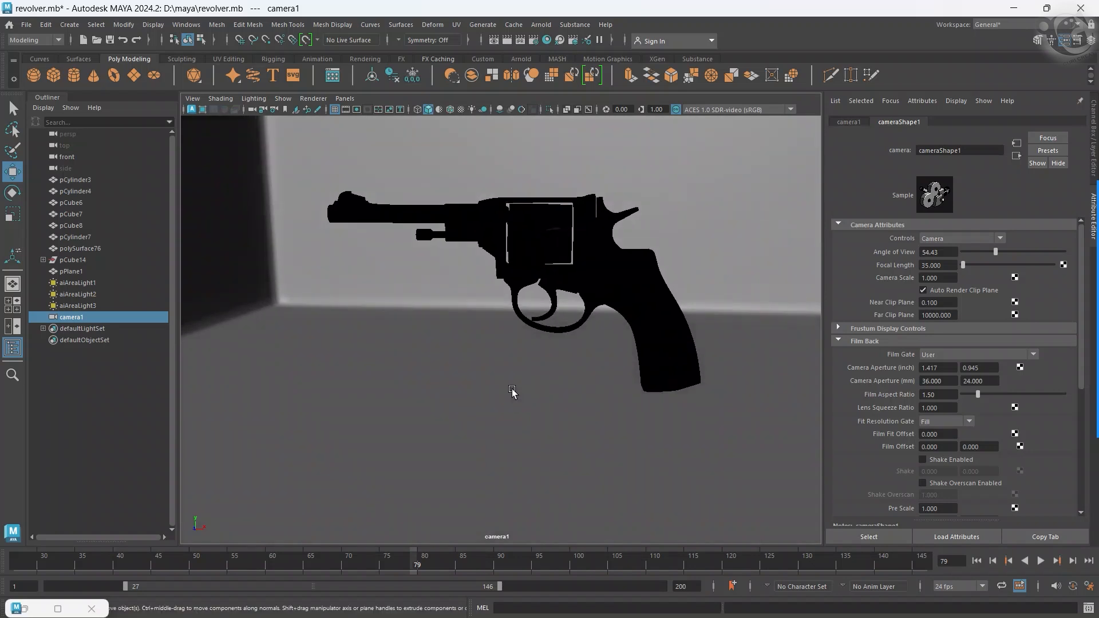
Return the viewport to the persp view and render the revolver through cameraShape1 in Arnold RenderView.
{"action": "left_click", "coordinate": [345, 99]}
{"action": "mouse_move", "coordinate": [401, 110]}
{"action": "left_click", "coordinate": [474, 122]}
{"action": "scroll", "coordinate": [422, 323], "scroll_direction": "down", "scroll_amount": 5}
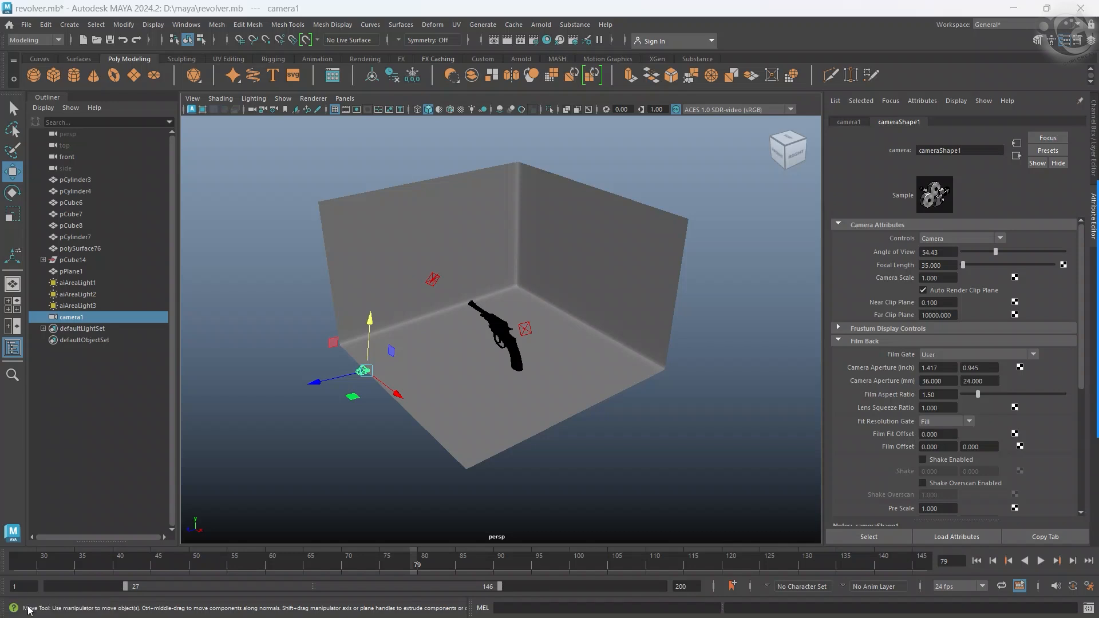
{"action": "left_click", "coordinate": [57, 608]}
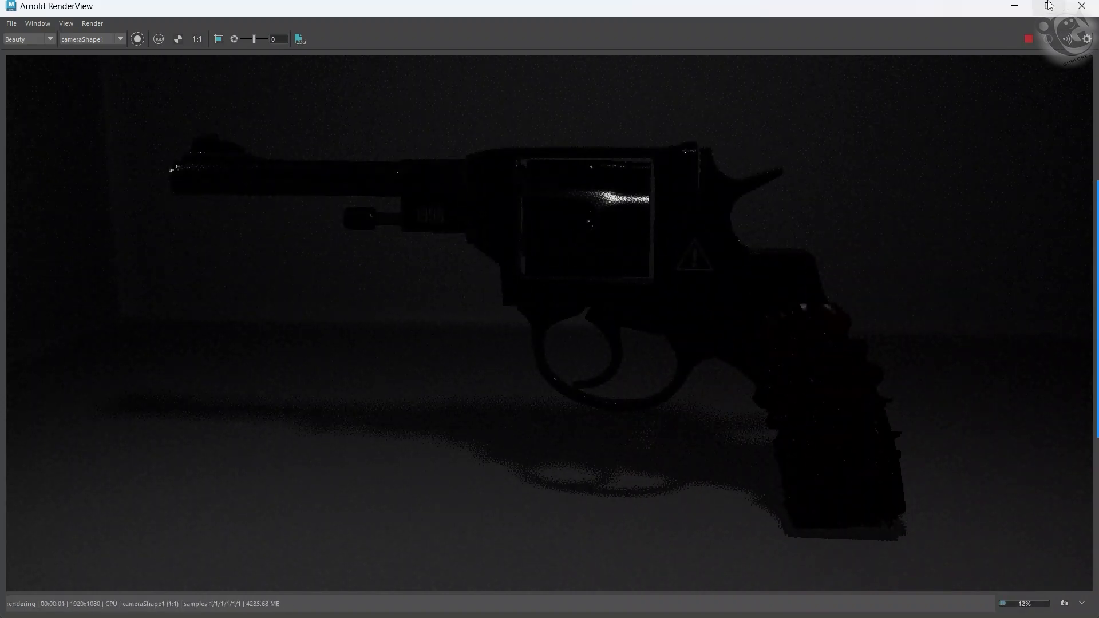
{"action": "left_click", "coordinate": [1015, 5]}
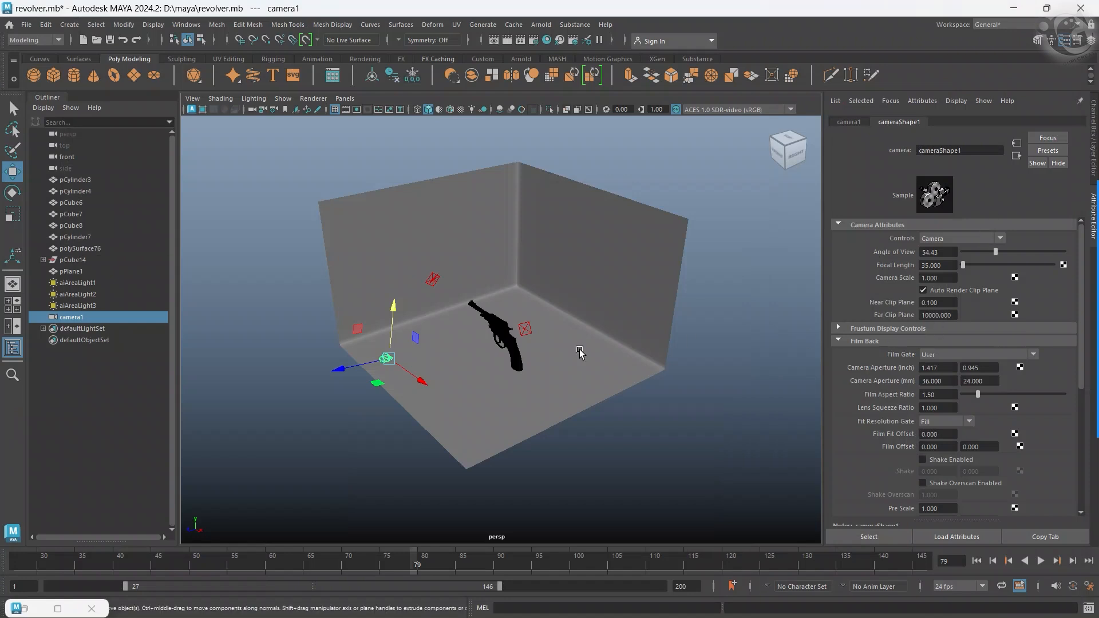
Set the exposure of the second area light, beyond the revolver's muzzle, to 7.723.
{"action": "left_click", "coordinate": [618, 476]}
{"action": "left_click_drag", "start_coordinate": [517, 414], "coordinate": [361, 290], "text": "alt"}
{"action": "scroll", "coordinate": [457, 395], "scroll_direction": "up", "scroll_amount": 3}
{"action": "left_click", "coordinate": [356, 282]}
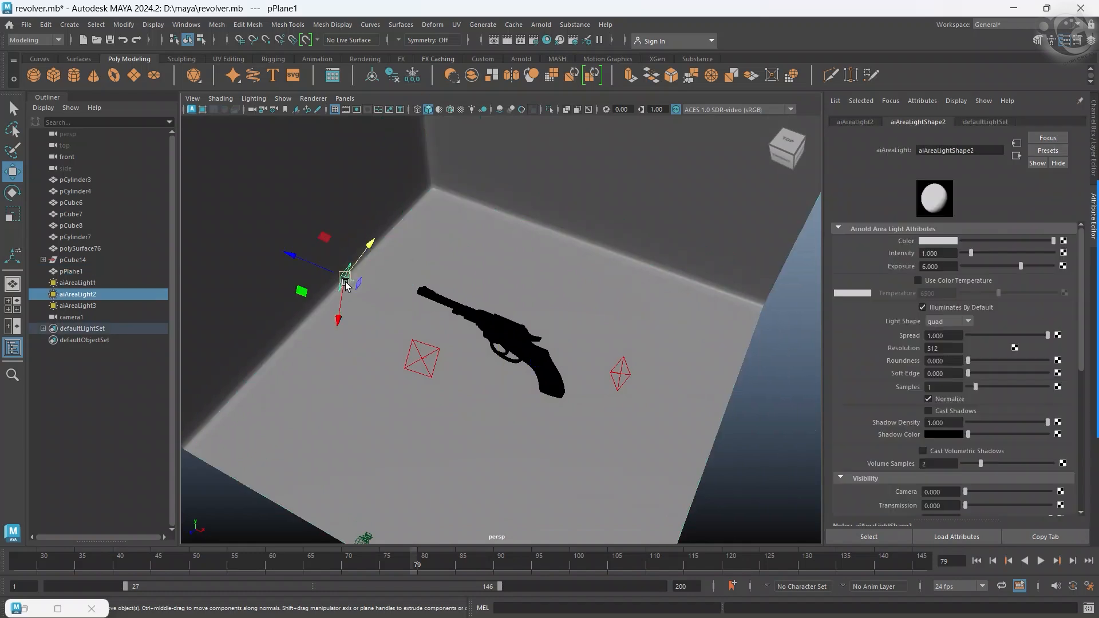
{"action": "left_click_drag", "start_coordinate": [1020, 267], "coordinate": [1029, 266]}
Re-render the camera view to check the brighter second light, stop the render, and return to the viewport.
{"action": "left_click", "coordinate": [31, 611]}
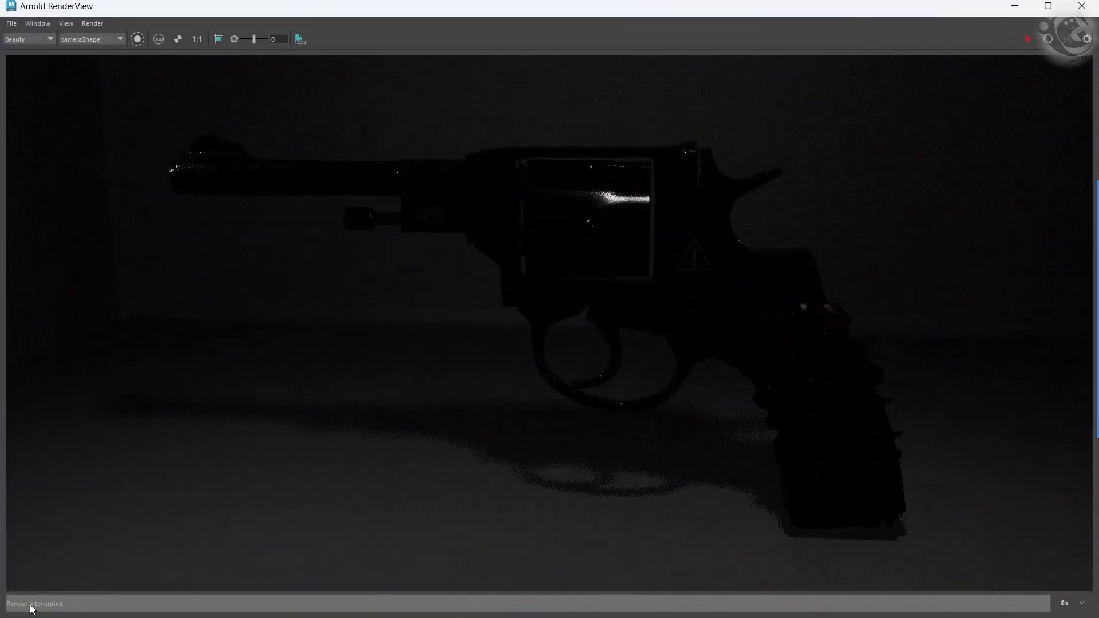
{"action": "left_click", "coordinate": [1027, 39]}
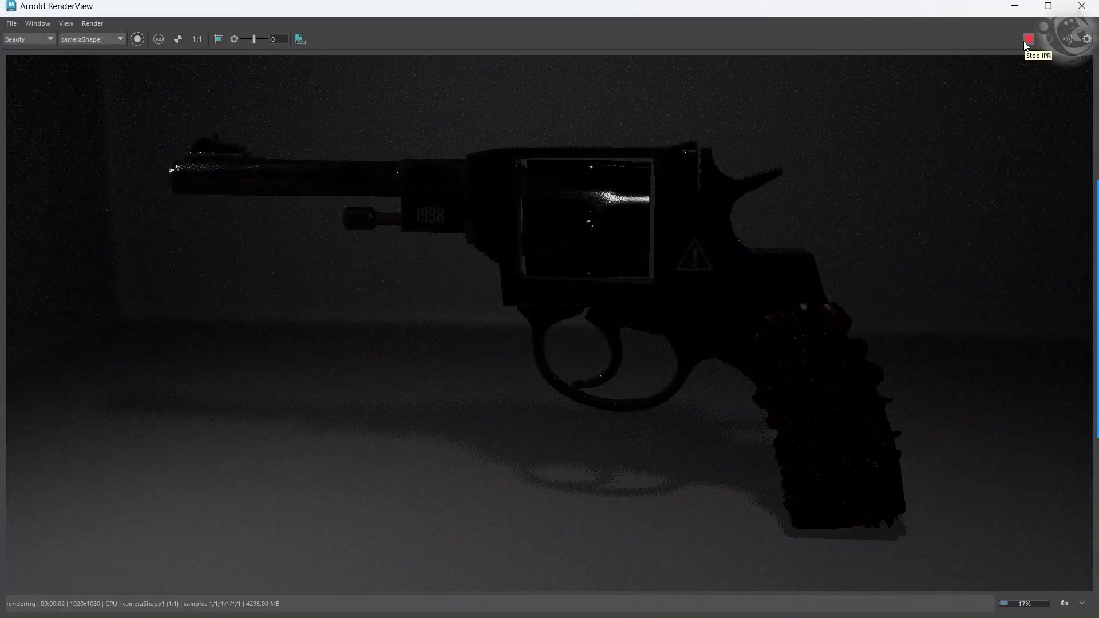
{"action": "left_click", "coordinate": [1024, 43]}
{"action": "left_click", "coordinate": [1020, 5]}
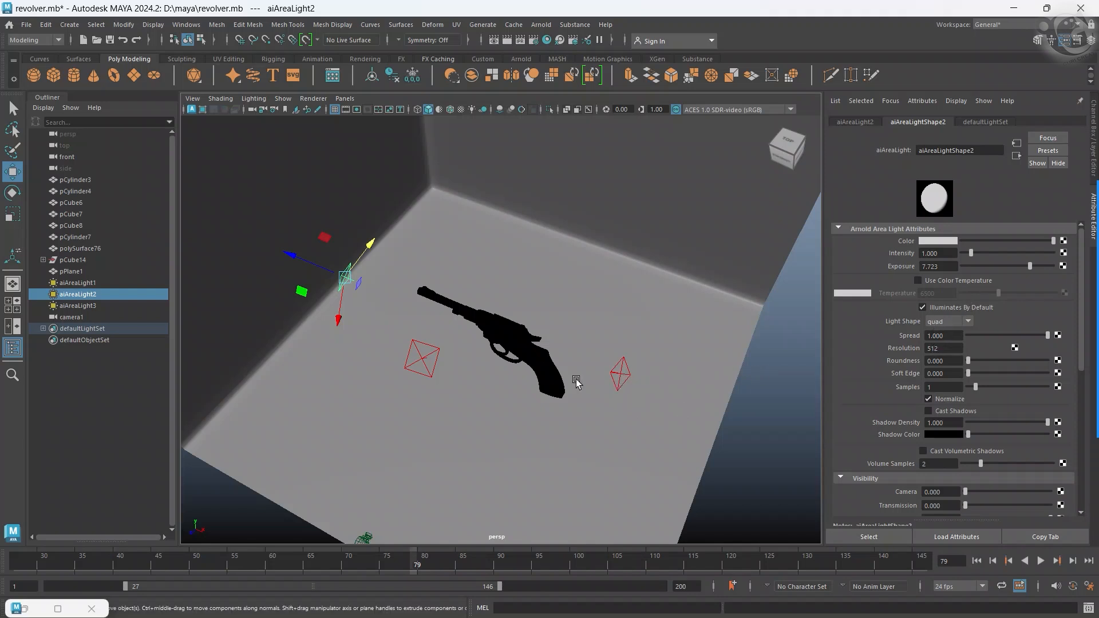
Set the exposure of the third area light, on the grip side of the revolver, to 7.
{"action": "left_click", "coordinate": [428, 375]}
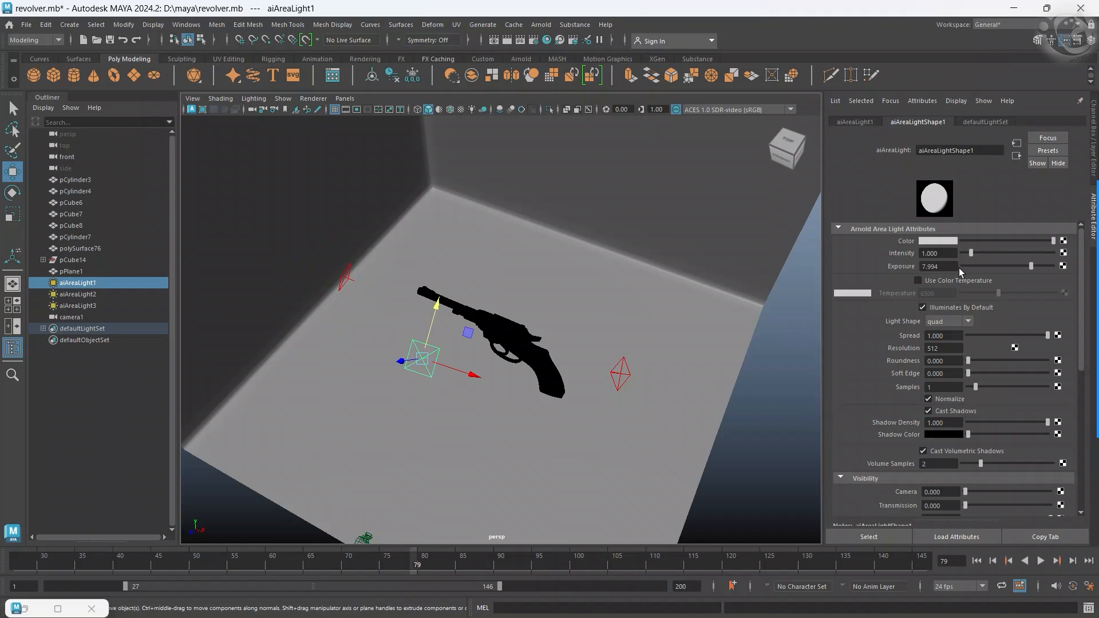
{"action": "left_click", "coordinate": [615, 372]}
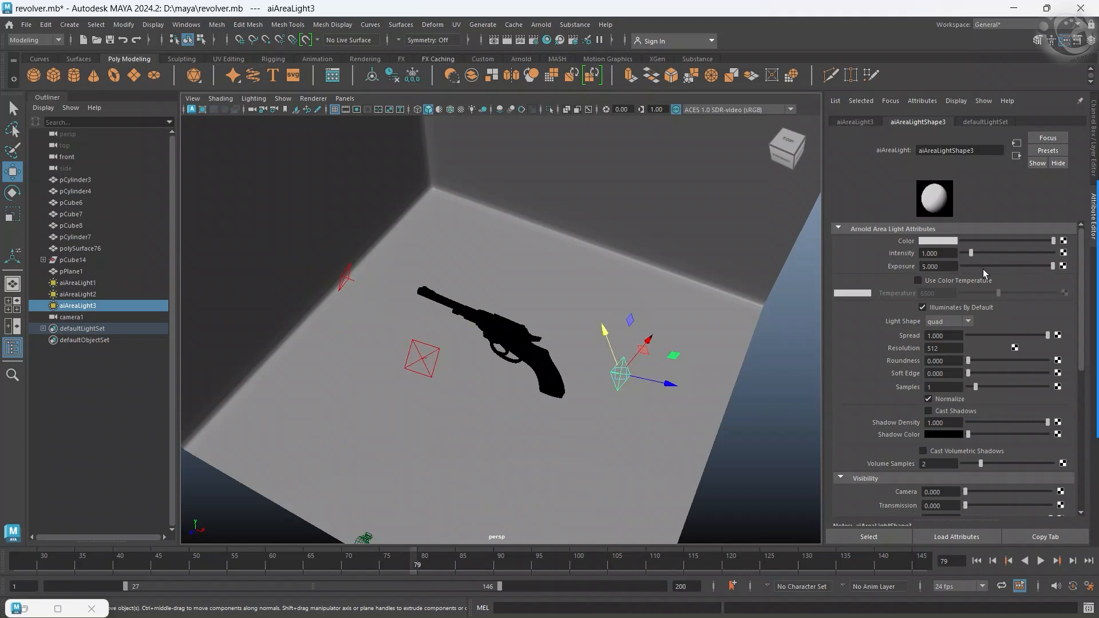
{"action": "left_click", "coordinate": [927, 266]}
{"action": "type", "text": "7"}
{"action": "key", "text": "Return"}
Re-render the camera view to check the brighter third light, stop the render, and return to the viewport.
{"action": "left_click", "coordinate": [24, 611]}
{"action": "left_click", "coordinate": [1028, 40]}
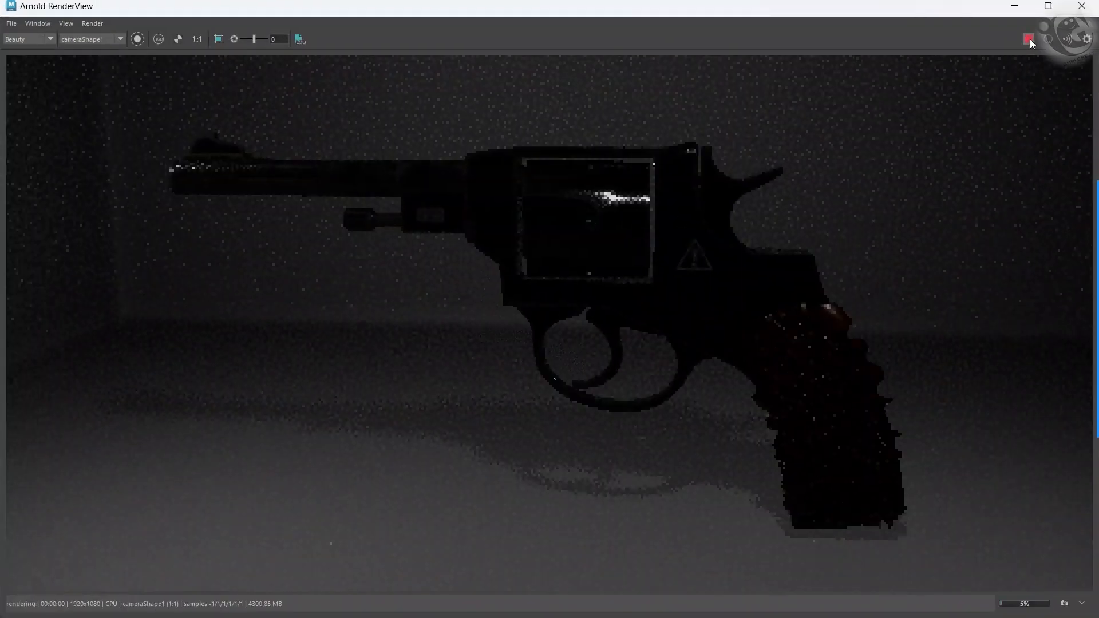
{"action": "left_click", "coordinate": [1029, 40]}
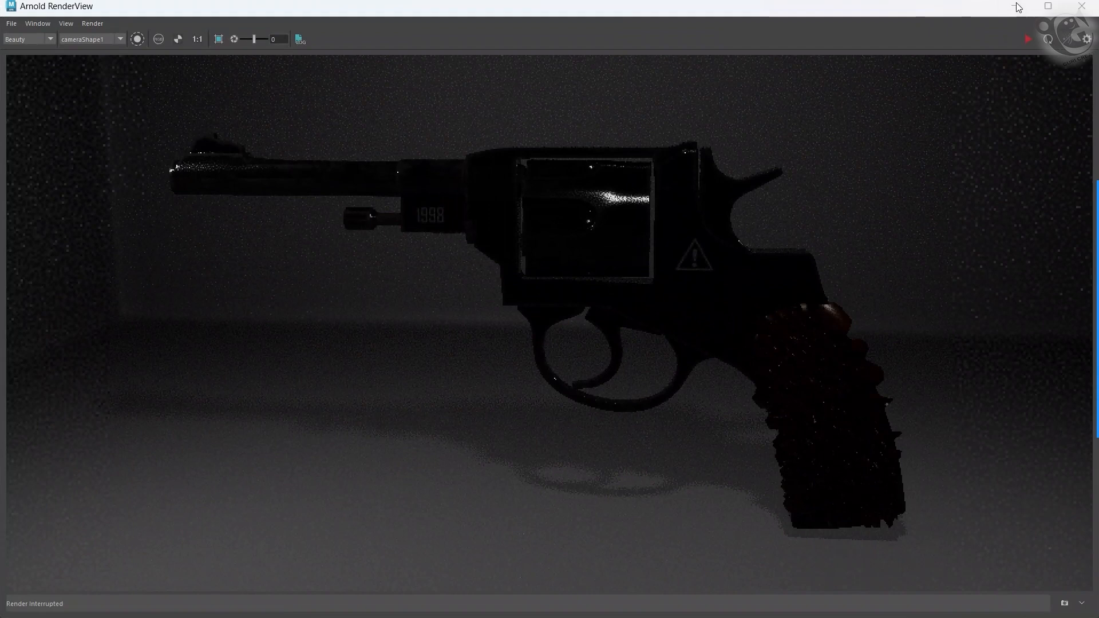
{"action": "left_click", "coordinate": [1017, 6]}
Look through the first area light and move it closer and lower so that it faces the revolver.
{"action": "left_click", "coordinate": [426, 360]}
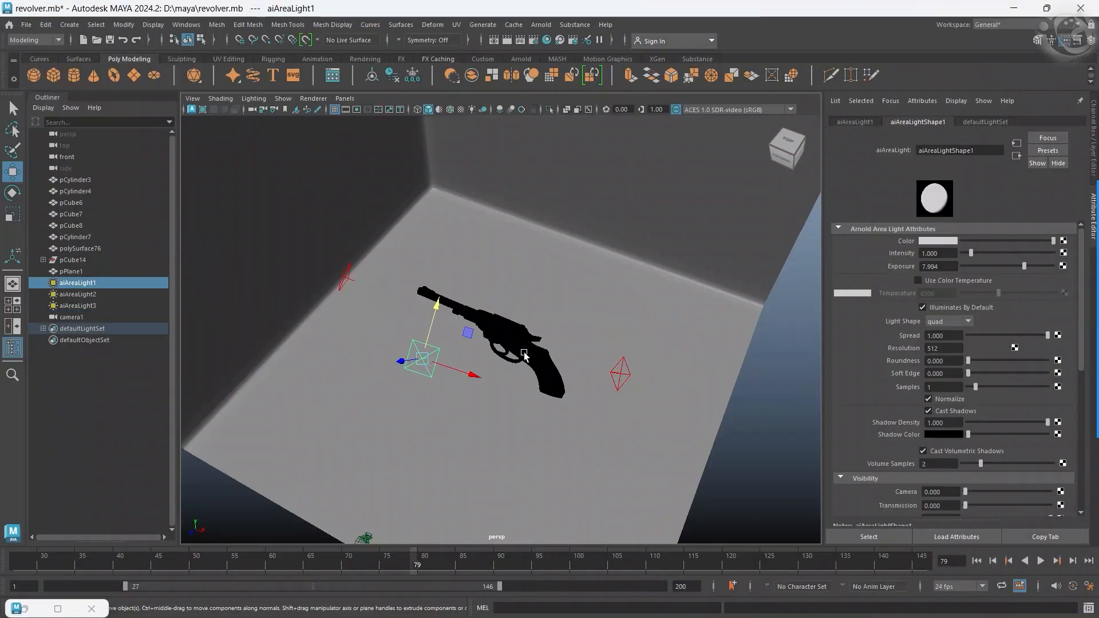
{"action": "left_click", "coordinate": [344, 99]}
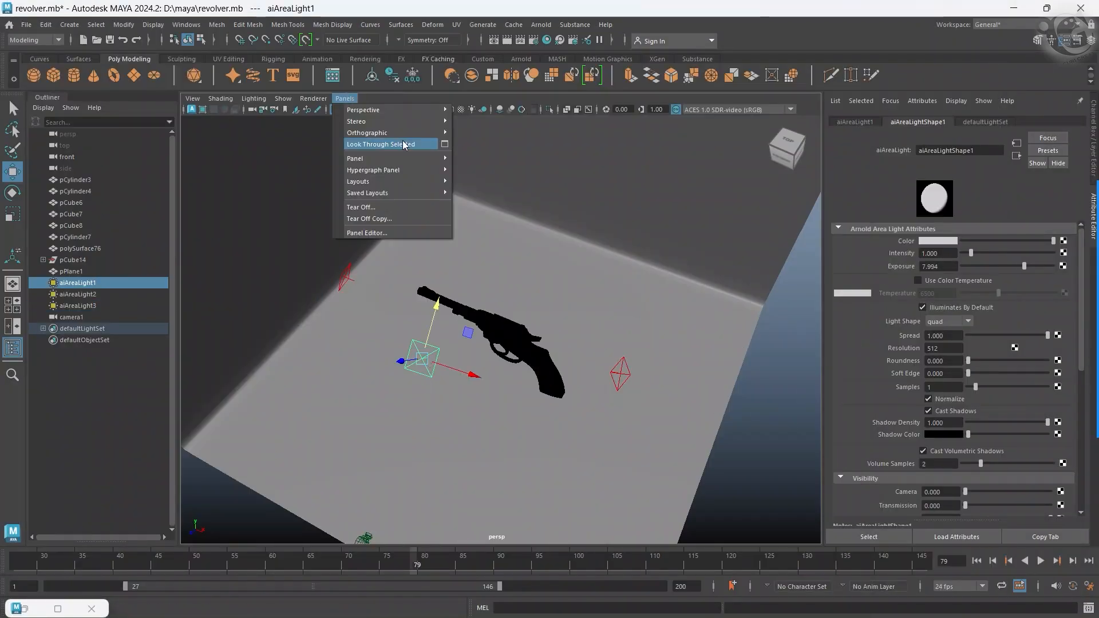
{"action": "left_click", "coordinate": [395, 144]}
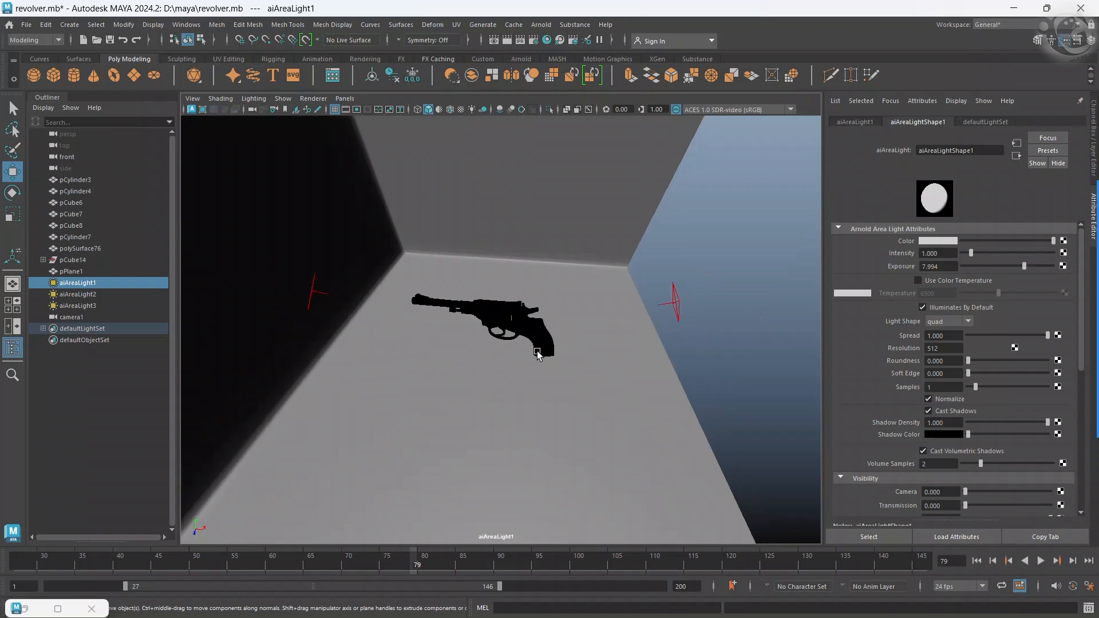
{"action": "scroll", "coordinate": [537, 352], "scroll_direction": "up", "scroll_amount": 5}
{"action": "left_click_drag", "start_coordinate": [537, 351], "coordinate": [498, 326], "text": "alt"}
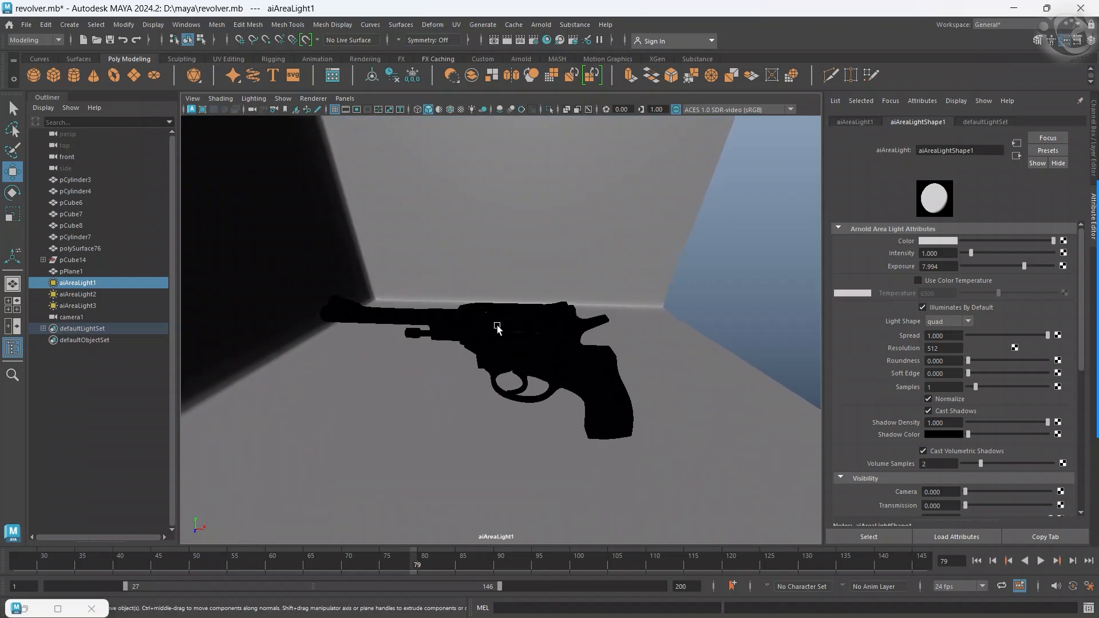
Re-render the revolver to check the first light's new position and return to the viewport.
{"action": "left_click", "coordinate": [25, 608]}
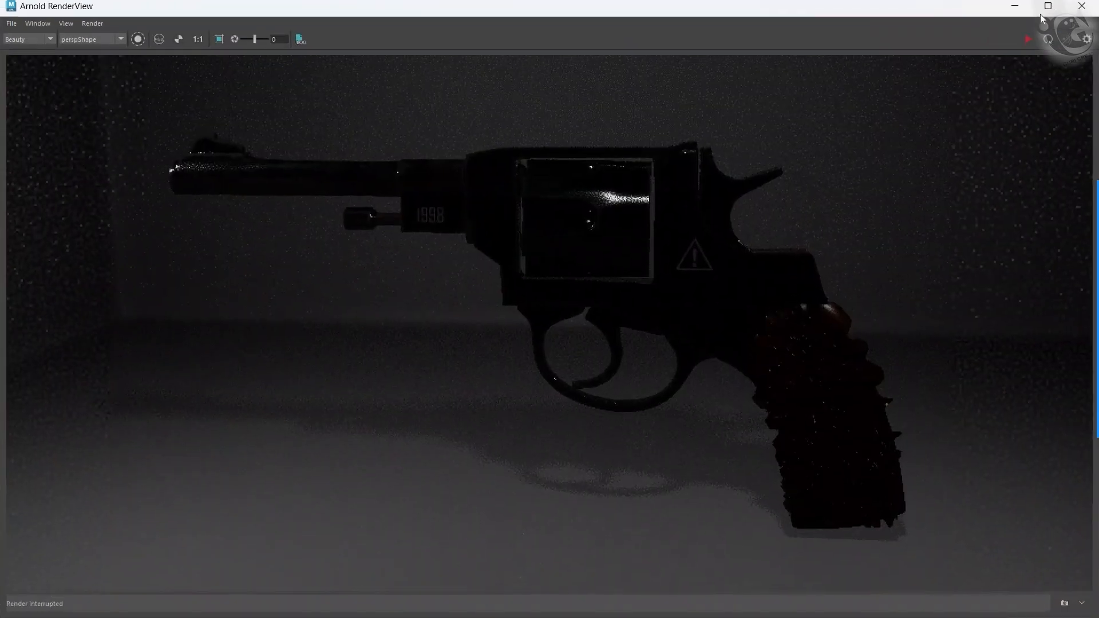
{"action": "left_click", "coordinate": [1028, 40]}
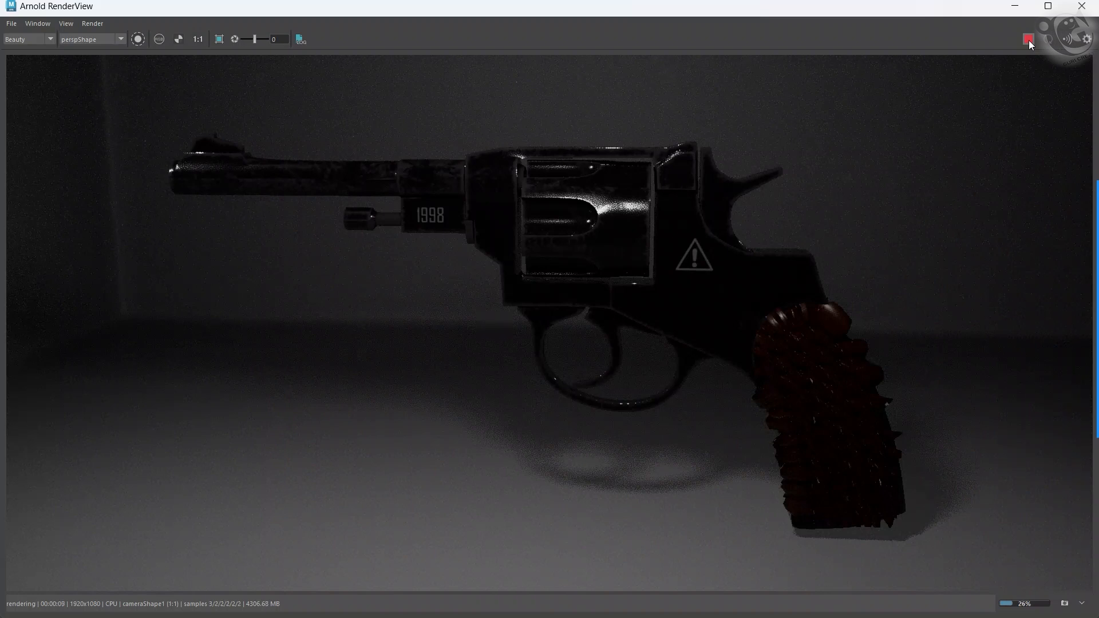
{"action": "left_click", "coordinate": [1015, 6]}
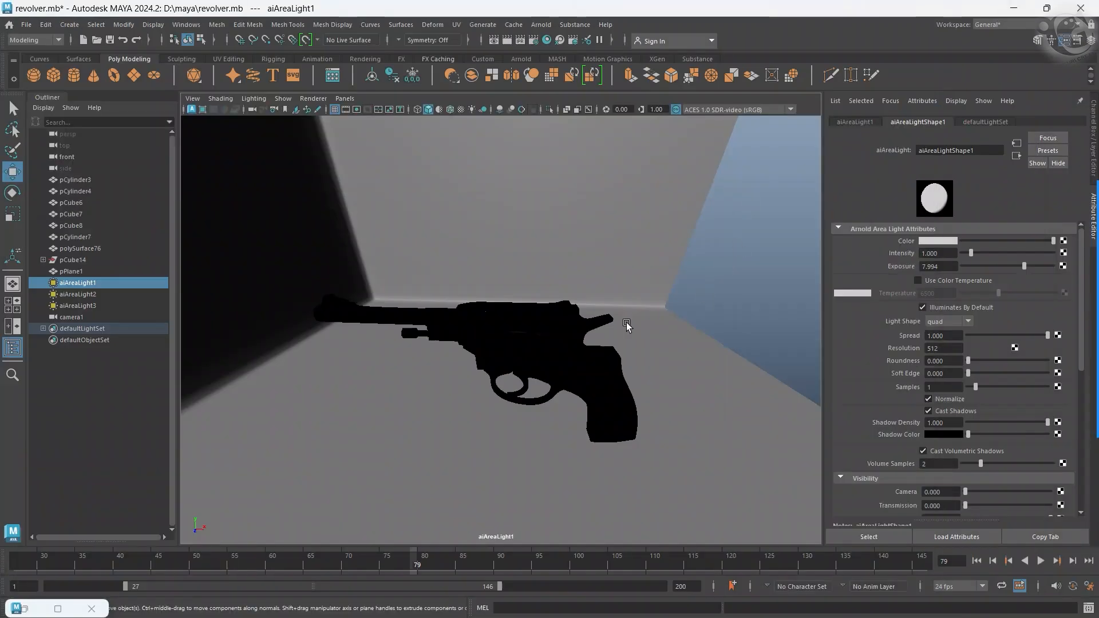
Move the first area light slightly closer to the revolver and set its exposure to 8.729.
{"action": "scroll", "coordinate": [453, 361], "scroll_direction": "up", "scroll_amount": 2}
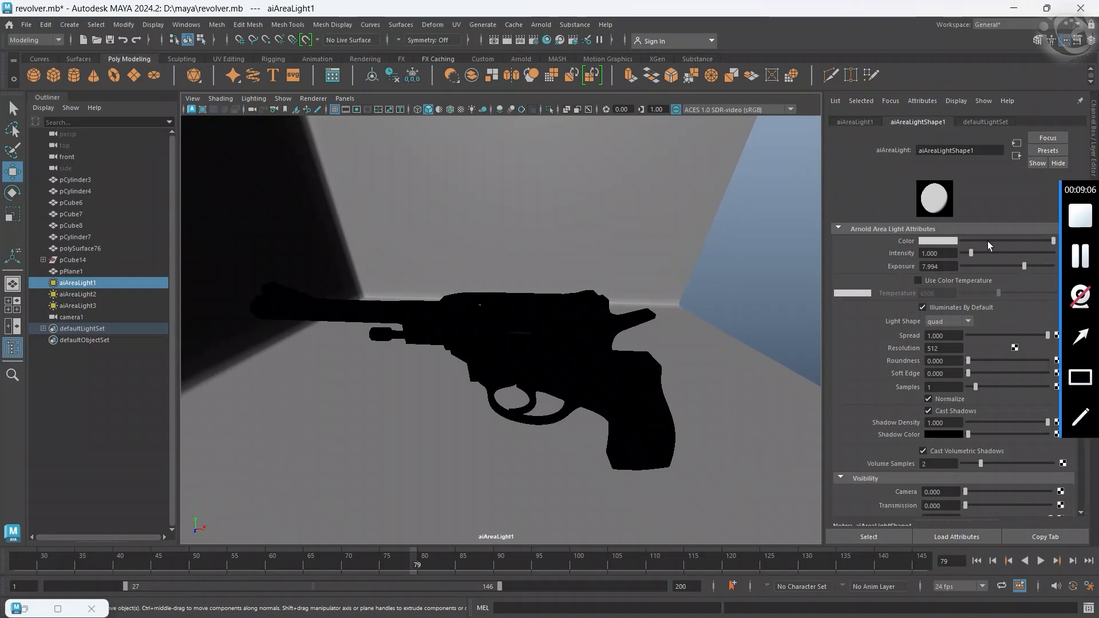
{"action": "left_click_drag", "start_coordinate": [1024, 268], "coordinate": [1027, 268]}
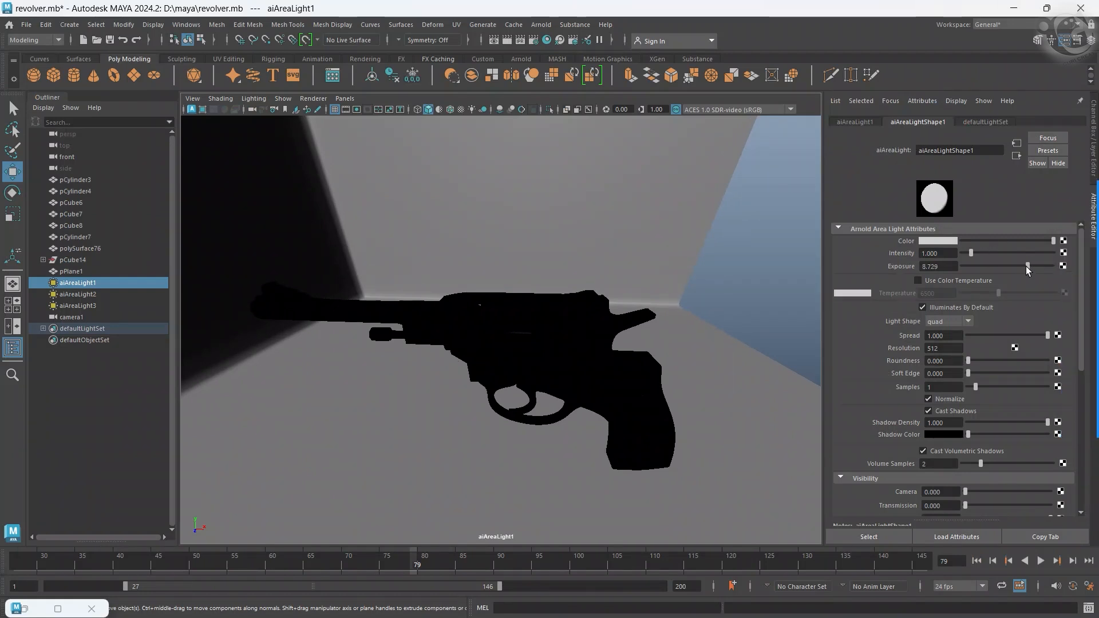
Re-render the revolver to check the first light's higher exposure and return to the viewport.
{"action": "left_click", "coordinate": [31, 613]}
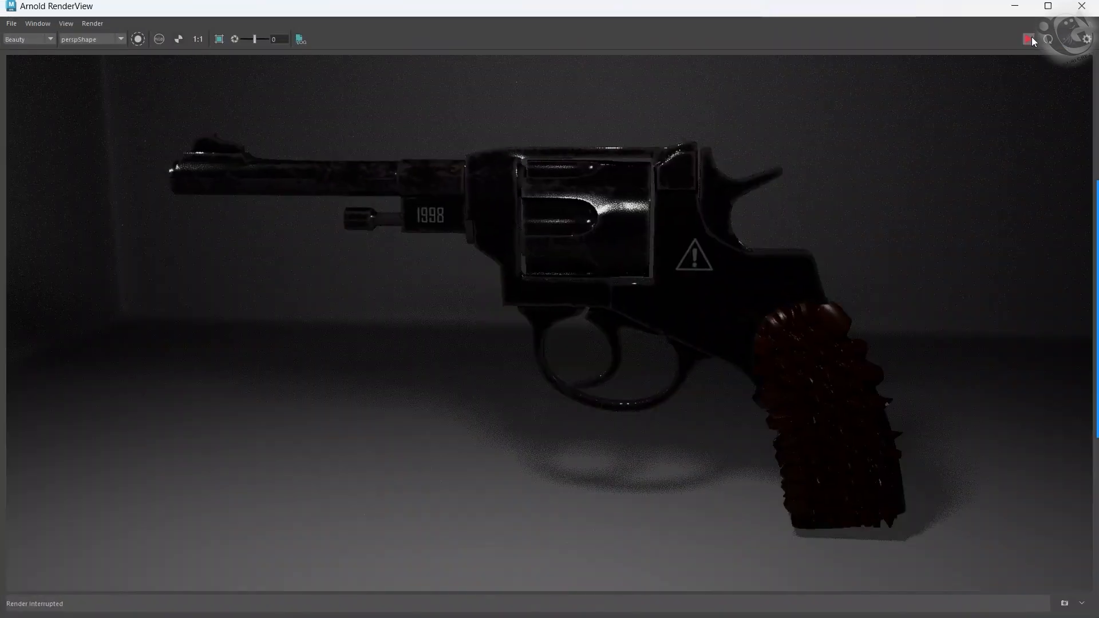
{"action": "left_click", "coordinate": [1031, 37]}
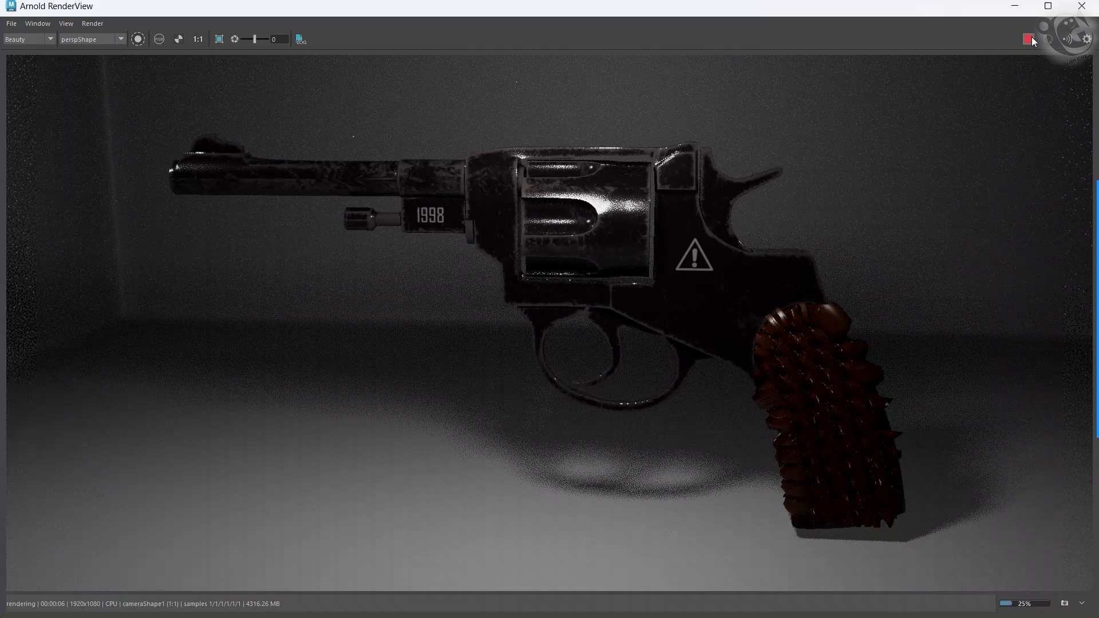
{"action": "left_click", "coordinate": [1015, 6]}
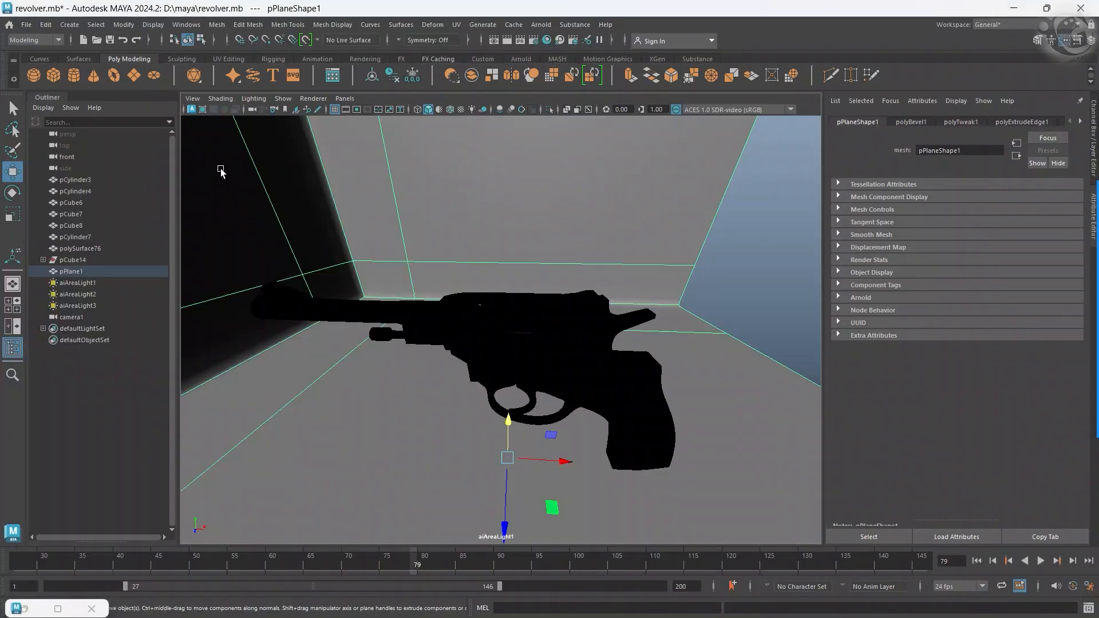
Look through the second area light, move it lower and closer to the revolver's muzzle, and set its exposure to 8.239.
{"action": "left_click", "coordinate": [344, 99]}
{"action": "mouse_move", "coordinate": [372, 108]}
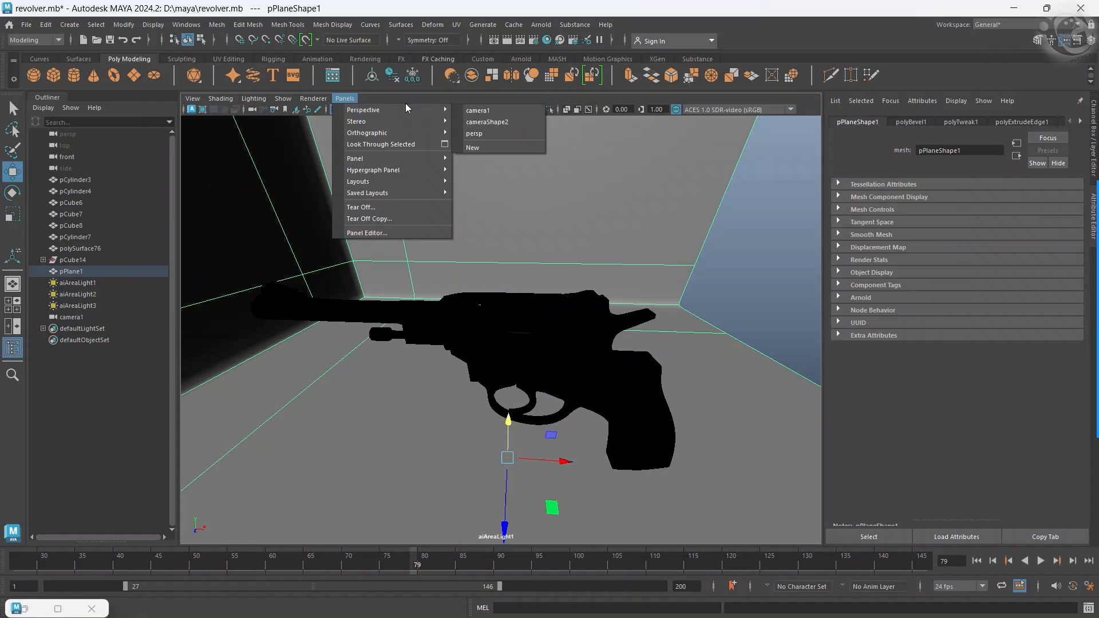
{"action": "left_click", "coordinate": [491, 126]}
{"action": "left_click", "coordinate": [354, 281]}
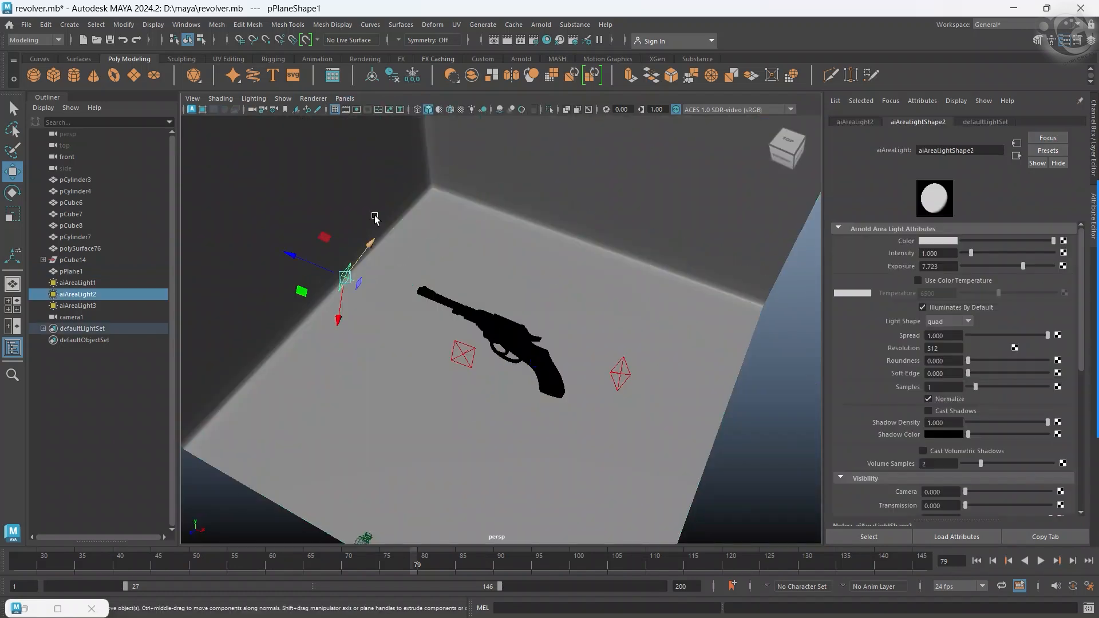
{"action": "left_click", "coordinate": [344, 98]}
{"action": "left_click", "coordinate": [381, 148]}
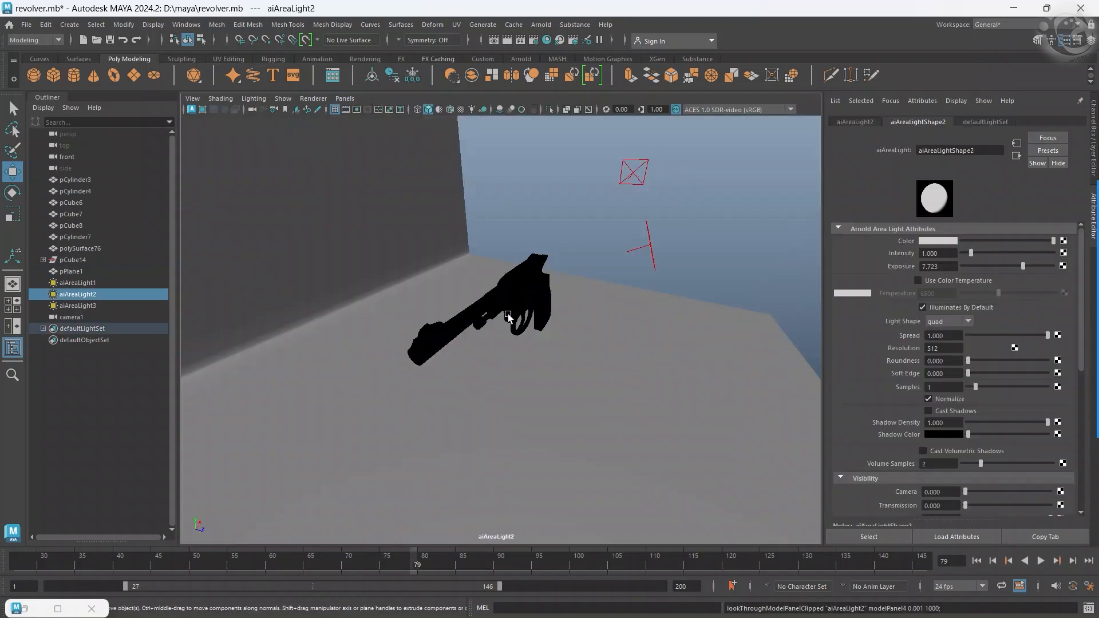
{"action": "mouse_move", "coordinate": [508, 314]}
{"action": "left_mouse_down", "text": "alt"}
{"action": "mouse_move", "coordinate": [490, 293]}
{"action": "mouse_move", "coordinate": [508, 299]}
{"action": "left_mouse_up", "text": "alt"}
{"action": "middle_click_drag", "start_coordinate": [508, 300], "coordinate": [506, 188], "text": "alt"}
{"action": "scroll", "coordinate": [534, 277], "scroll_direction": "up", "scroll_amount": 2}
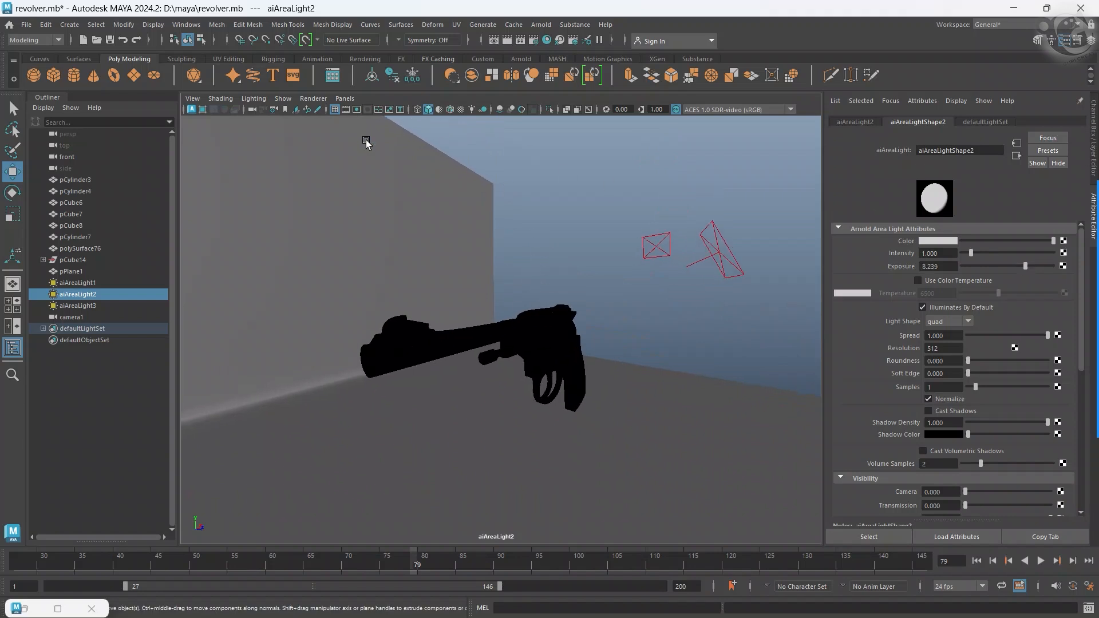
Switch back to the perspective view, re-render the revolver to check the second light's new position and exposure, and return to the viewport.
{"action": "left_click", "coordinate": [344, 98]}
{"action": "mouse_move", "coordinate": [401, 109]}
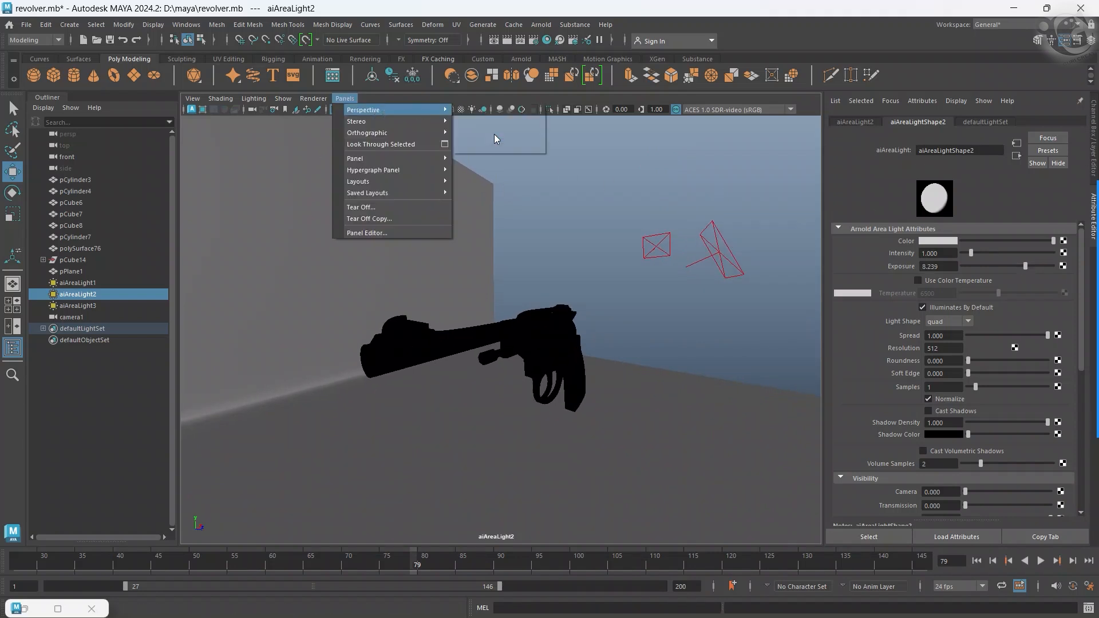
{"action": "left_click", "coordinate": [494, 134]}
{"action": "left_click", "coordinate": [57, 609]}
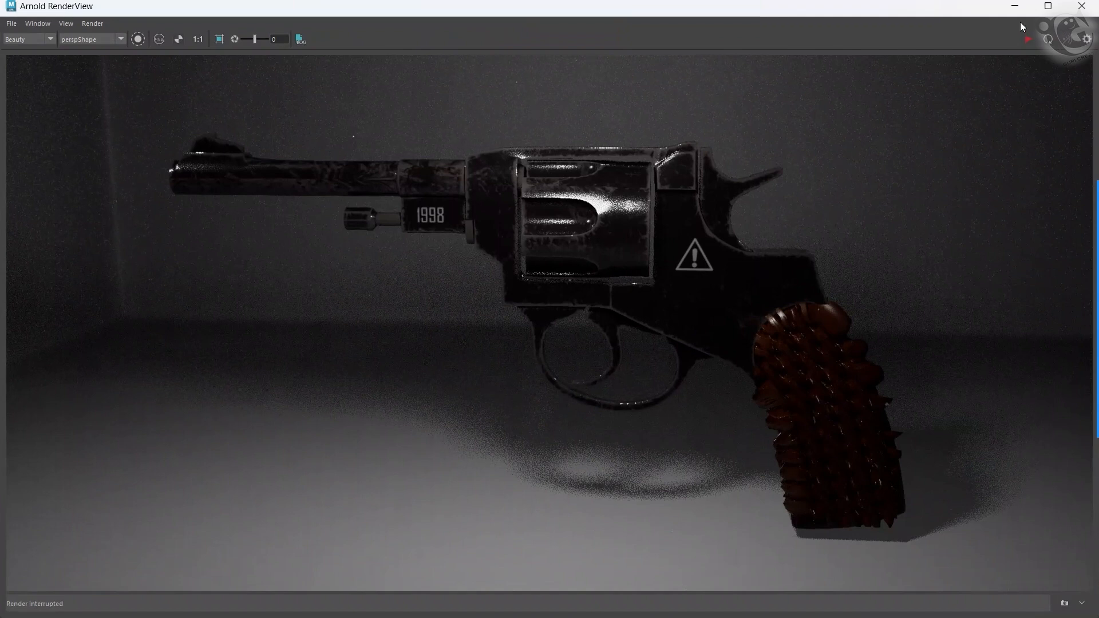
{"action": "left_click", "coordinate": [1028, 39]}
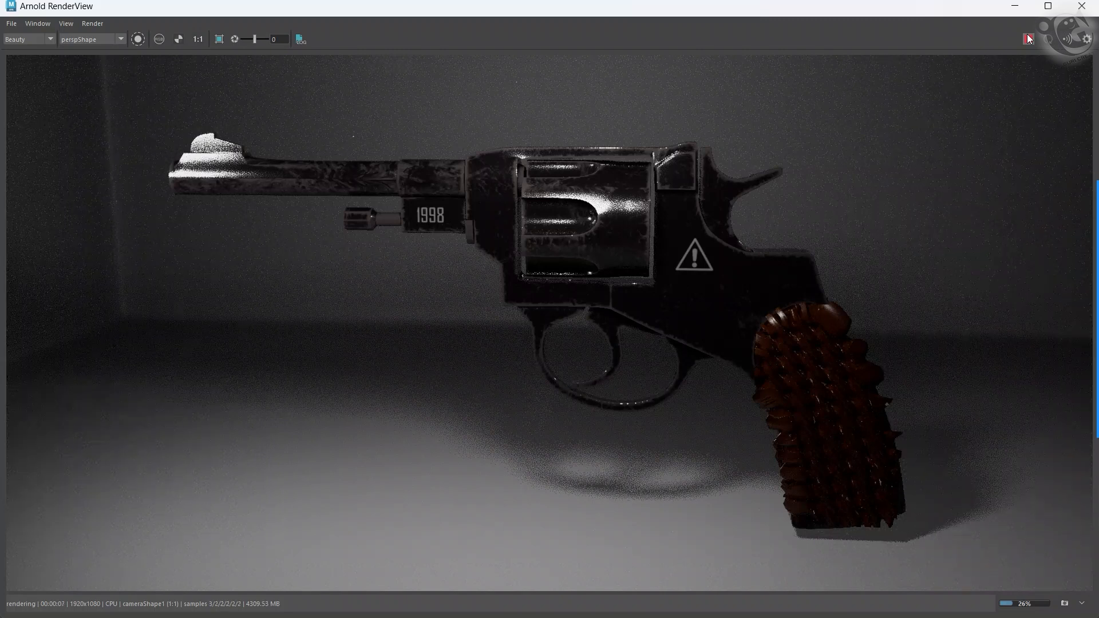
{"action": "left_click", "coordinate": [1015, 6]}
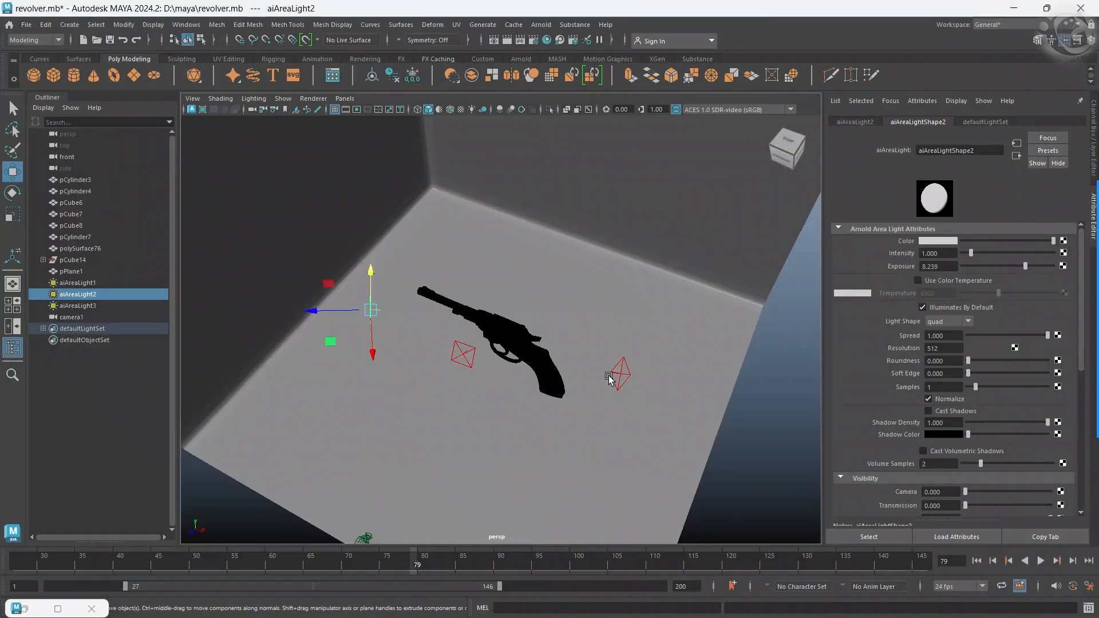
Look through the third area light behind the revolver's grip and set its exposure to 7.626.
{"action": "left_click", "coordinate": [612, 378]}
{"action": "left_click", "coordinate": [346, 99]}
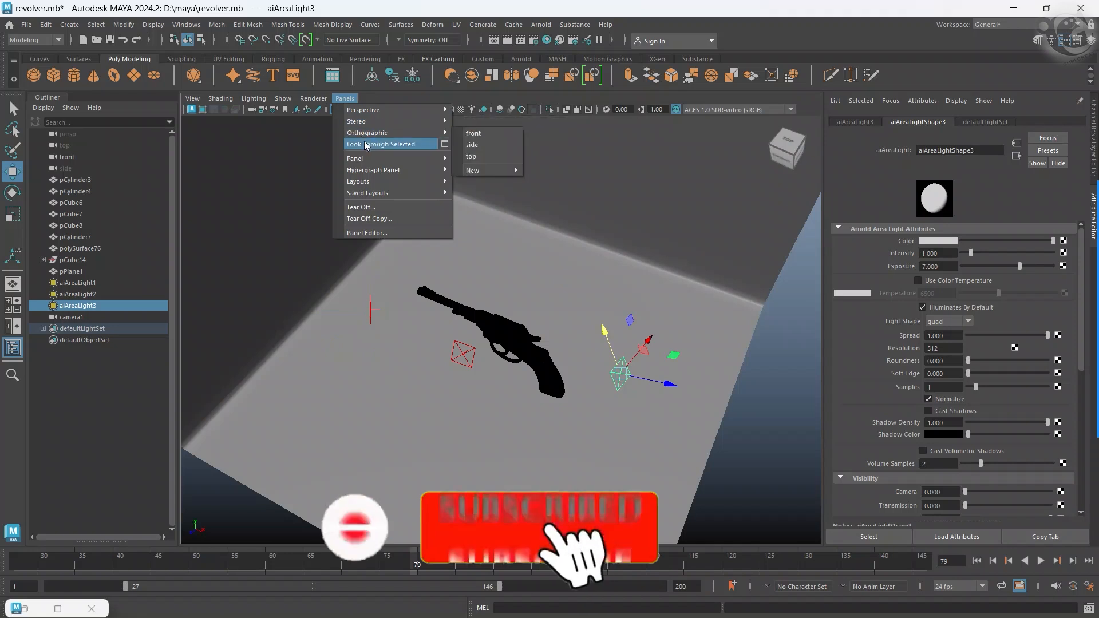
{"action": "left_click", "coordinate": [368, 144]}
{"action": "left_click_drag", "start_coordinate": [488, 281], "coordinate": [539, 282], "text": "alt"}
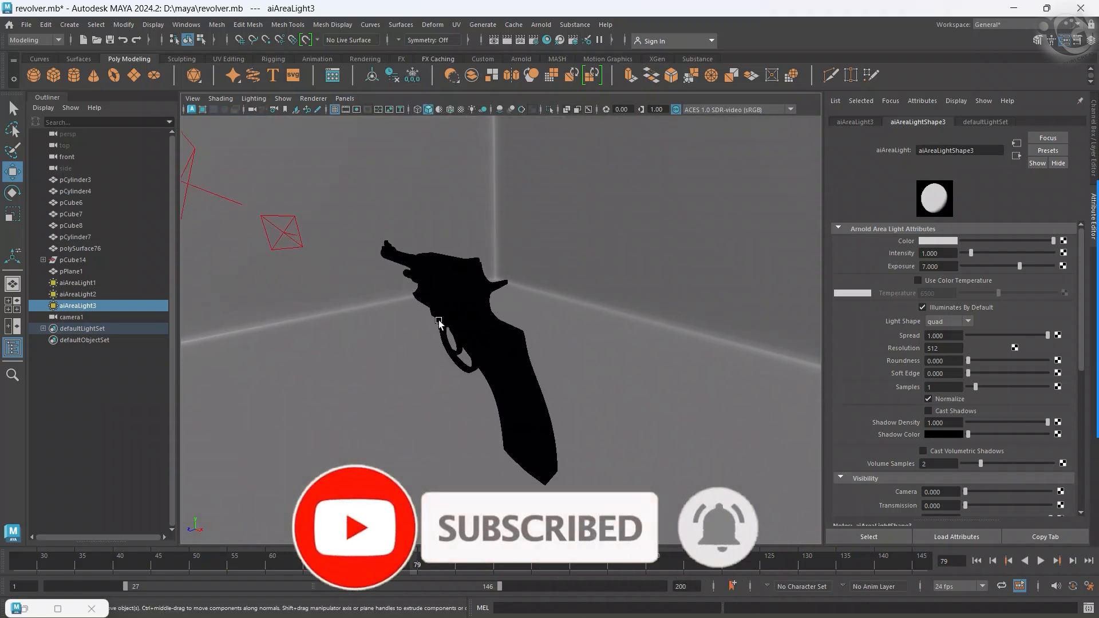
{"action": "left_click_drag", "start_coordinate": [1020, 266], "coordinate": [1022, 267]}
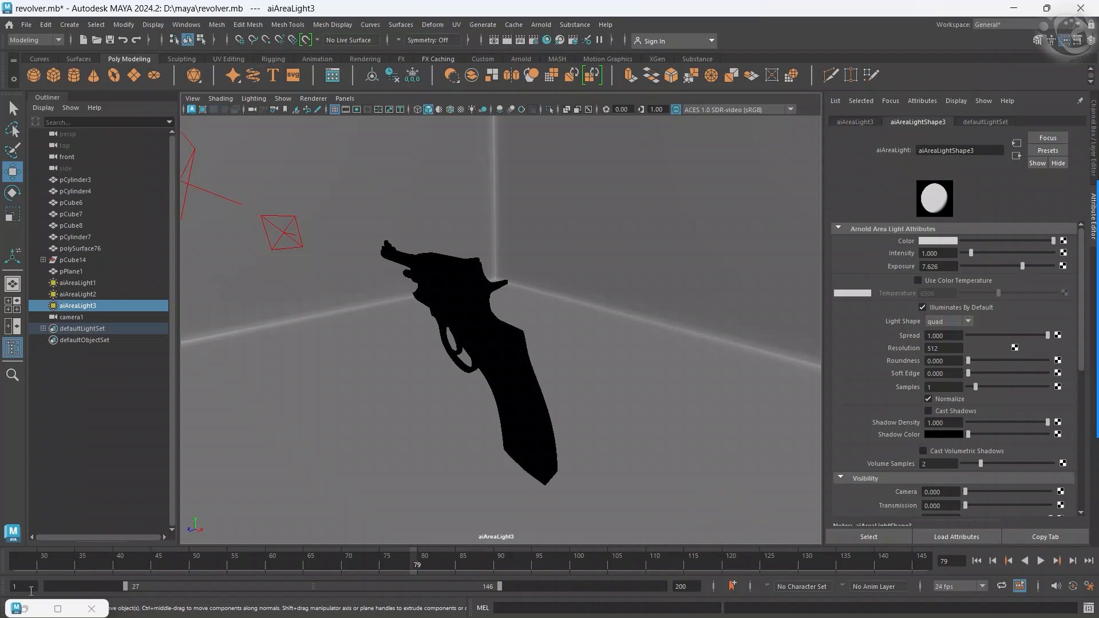
Re-render the revolver to check the third light's higher exposure, stop the render, and return to the viewport.
{"action": "left_click", "coordinate": [25, 610]}
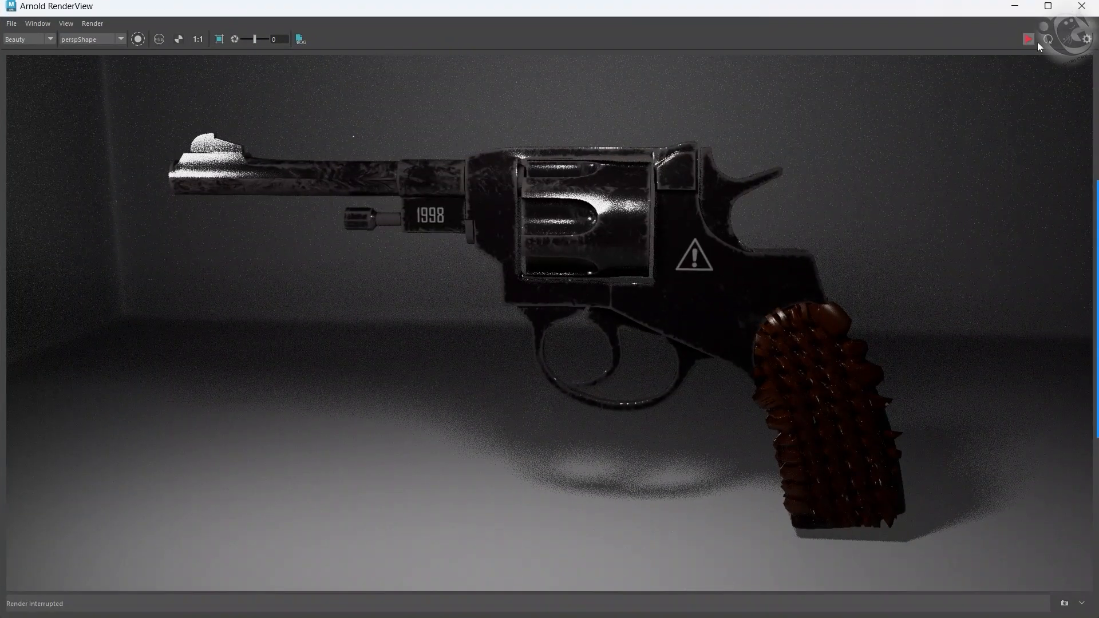
{"action": "left_click", "coordinate": [1028, 39]}
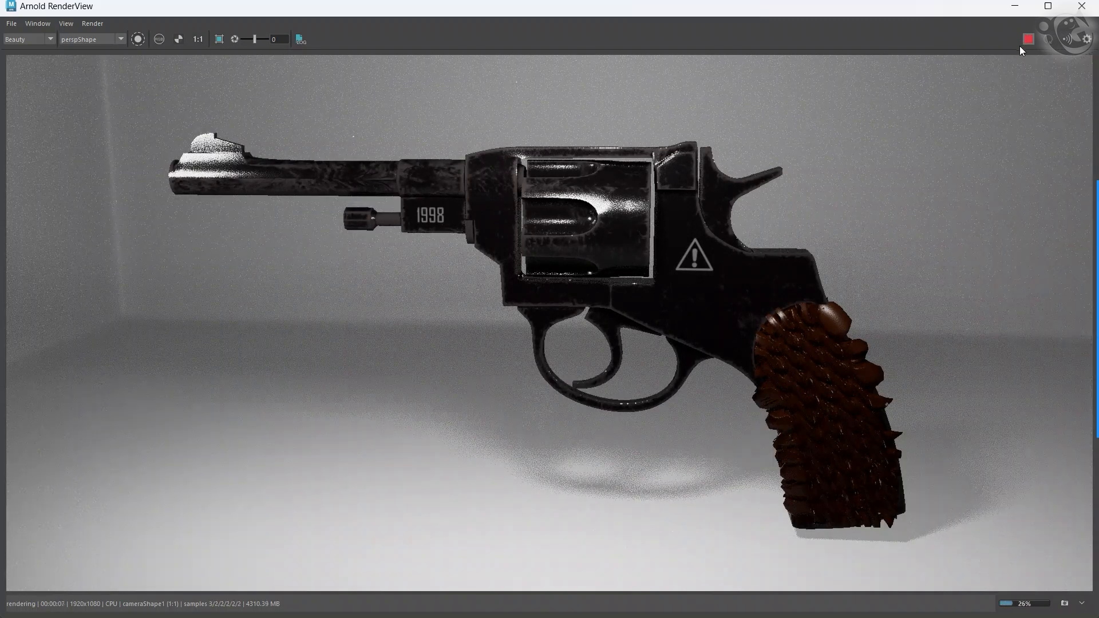
{"action": "right_click", "coordinate": [1019, 46]}
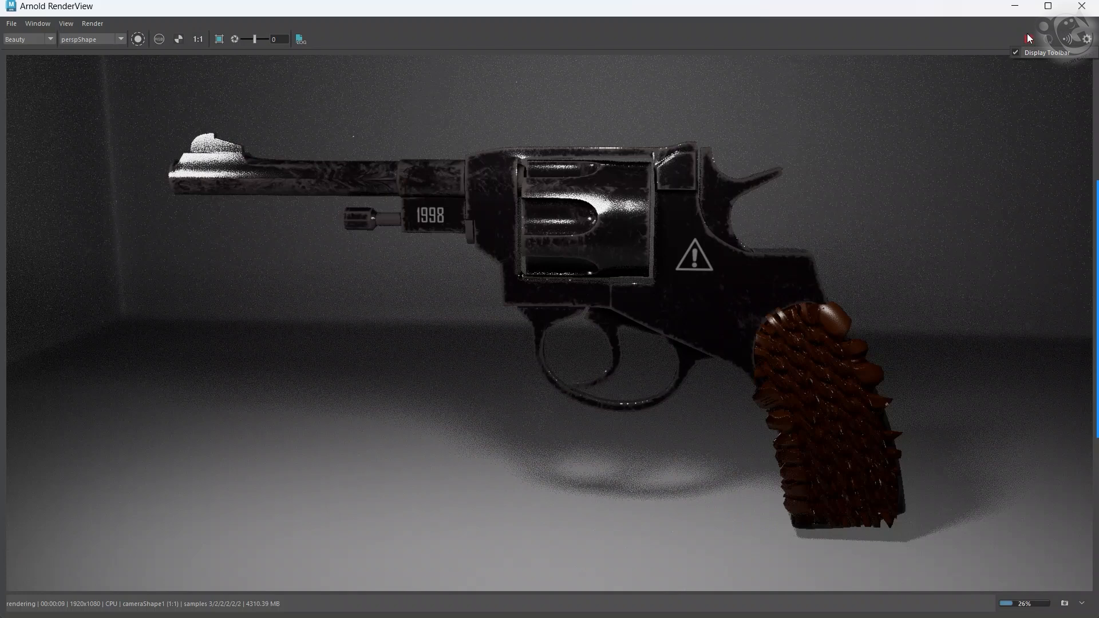
{"action": "left_click", "coordinate": [1031, 37]}
{"action": "left_click", "coordinate": [1029, 39]}
{"action": "left_click", "coordinate": [1015, 5]}
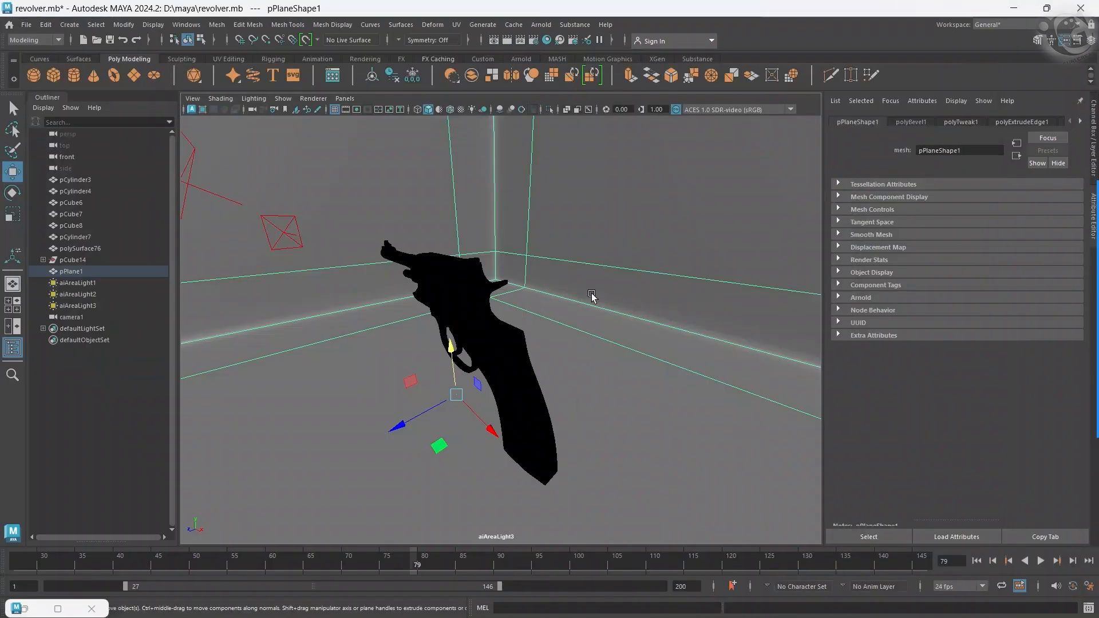
Switch the viewport from the third area light back to the perspective view and deselect the backdrop.
{"action": "left_click", "coordinate": [345, 99]}
{"action": "mouse_move", "coordinate": [435, 110]}
{"action": "left_click", "coordinate": [483, 125]}
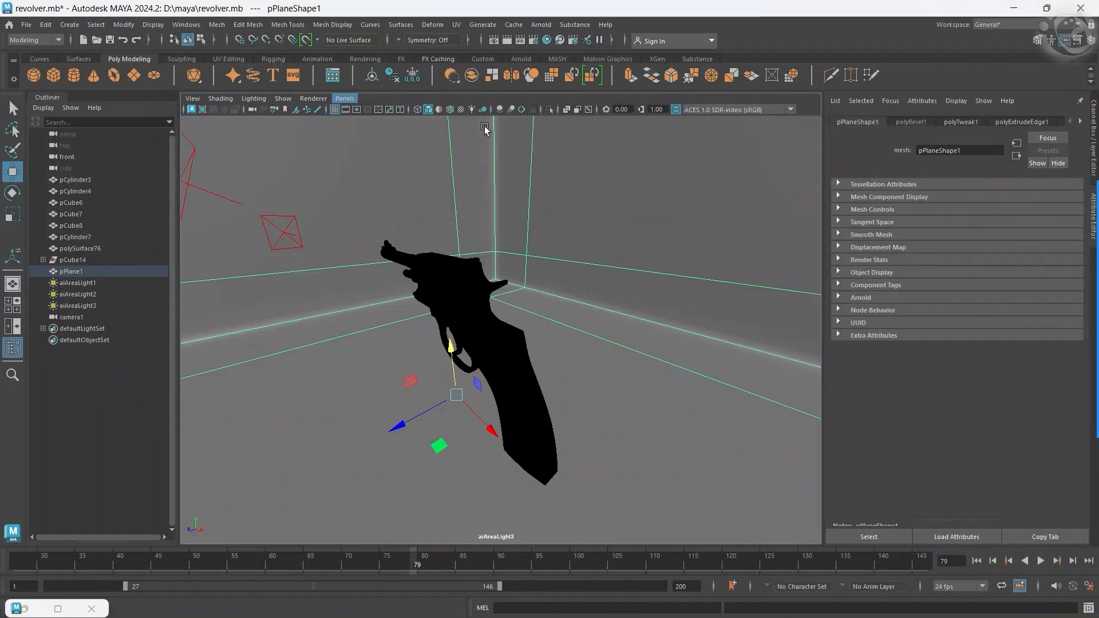
{"action": "left_click", "coordinate": [349, 99]}
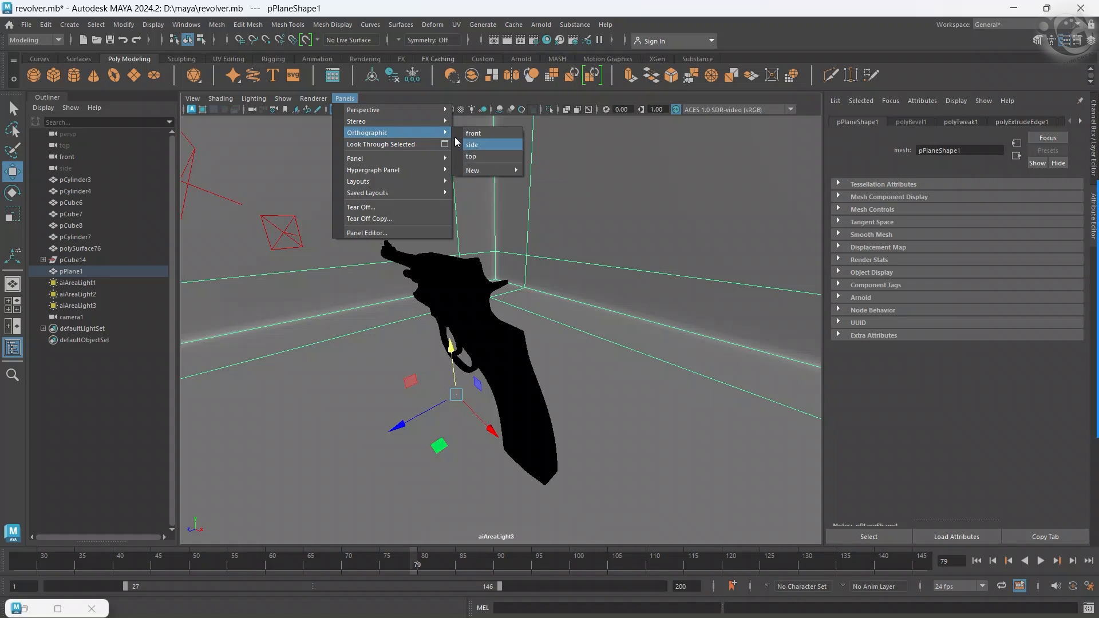
{"action": "left_click", "coordinate": [465, 119]}
{"action": "key", "text": "f"}
{"action": "left_click", "coordinate": [582, 393]}
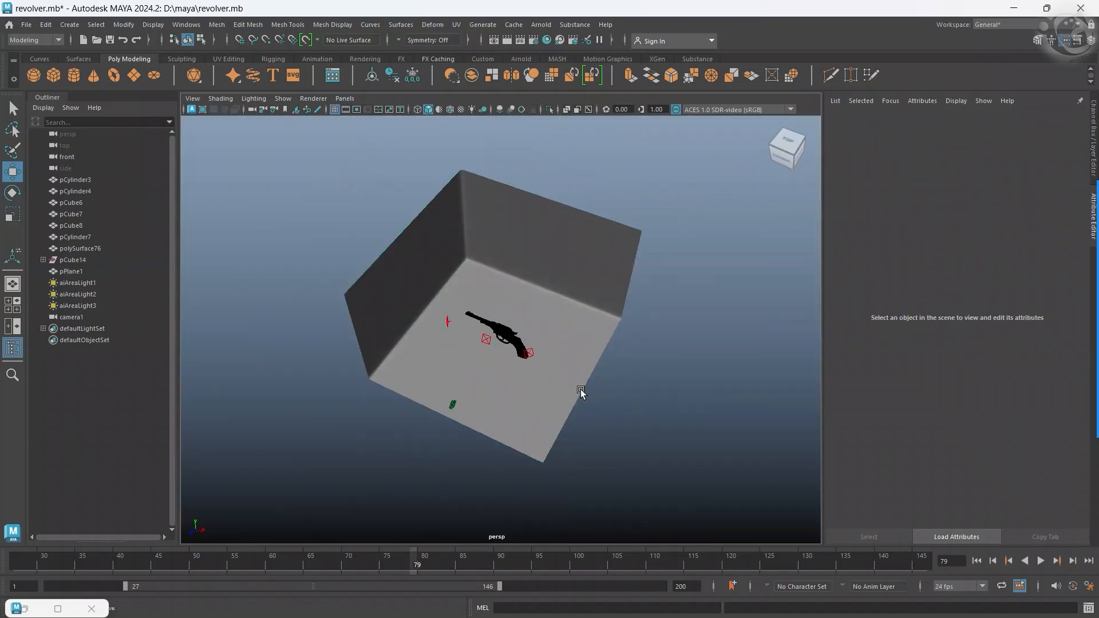
{"action": "left_click_drag", "start_coordinate": [582, 392], "coordinate": [704, 401], "text": "alt"}
{"action": "scroll", "coordinate": [498, 360], "scroll_direction": "up", "scroll_amount": 8}
Look through the render camera and move it closer so the revolver fills more of the frame.
{"action": "left_click", "coordinate": [727, 415]}
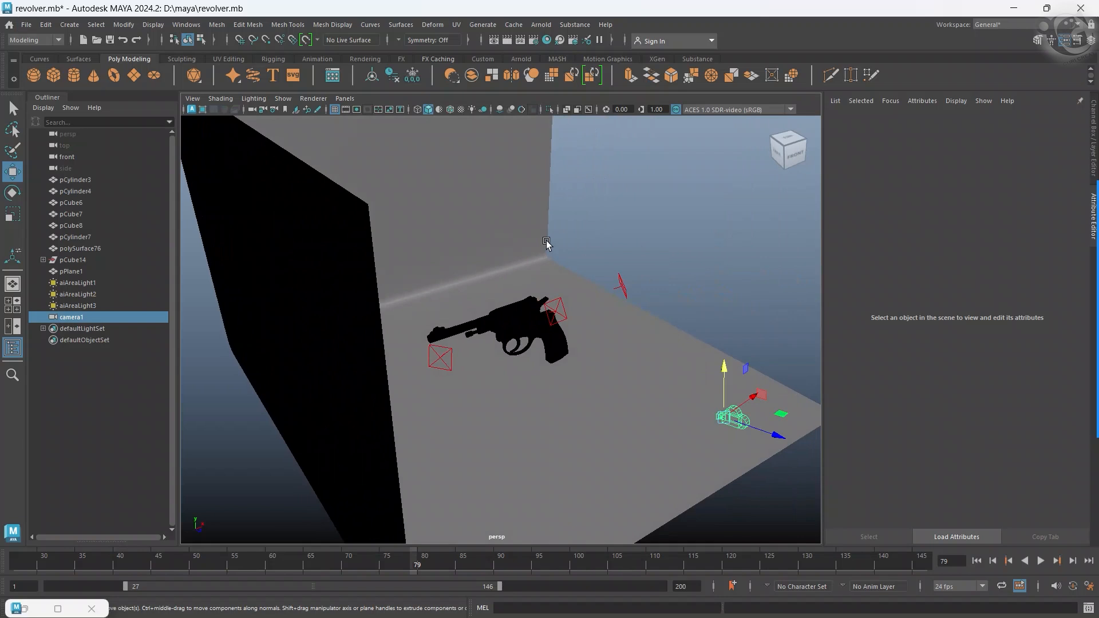
{"action": "left_click", "coordinate": [344, 108]}
{"action": "left_click", "coordinate": [344, 109]}
{"action": "left_click", "coordinate": [345, 98]}
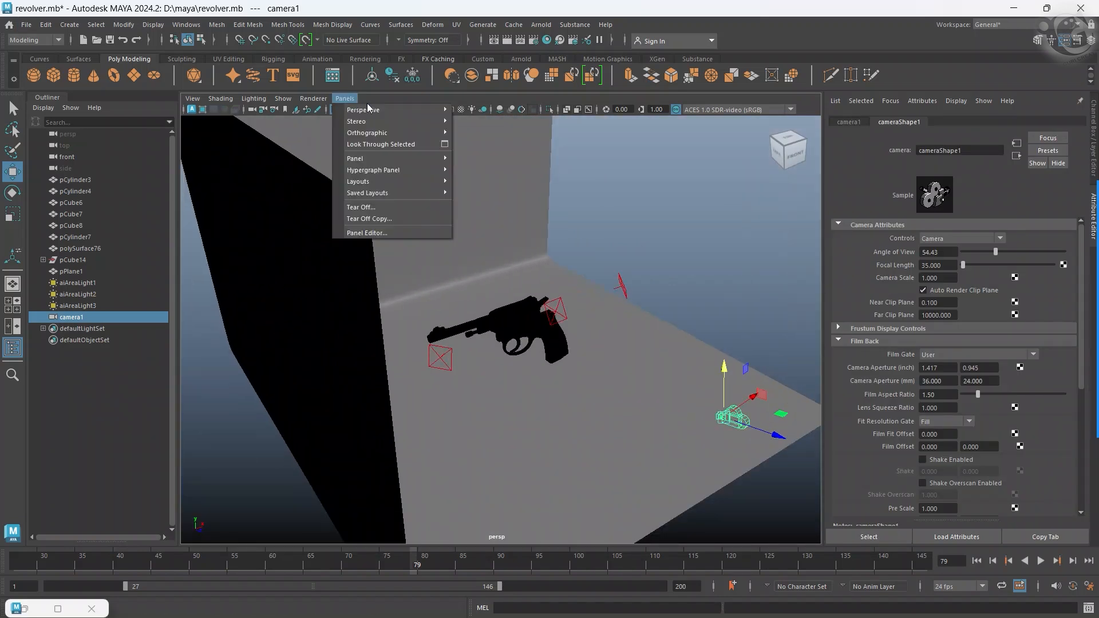
{"action": "mouse_move", "coordinate": [374, 112]}
{"action": "left_click", "coordinate": [481, 121]}
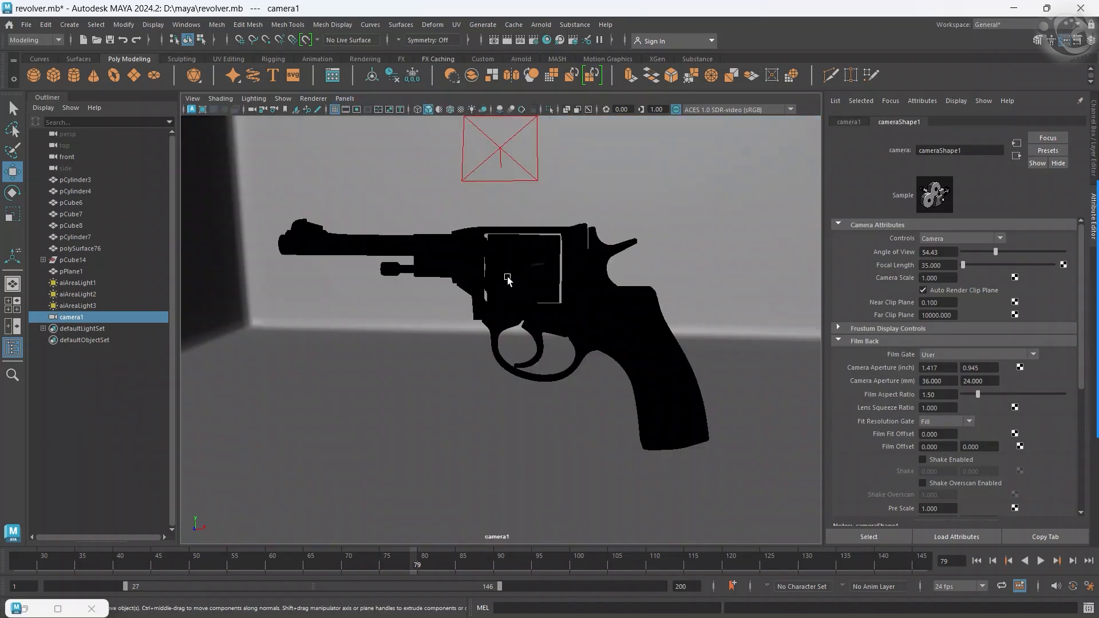
{"action": "scroll", "coordinate": [509, 280], "scroll_direction": "up", "scroll_amount": 3}
{"action": "middle_click_drag", "start_coordinate": [510, 280], "coordinate": [542, 290], "text": "alt"}
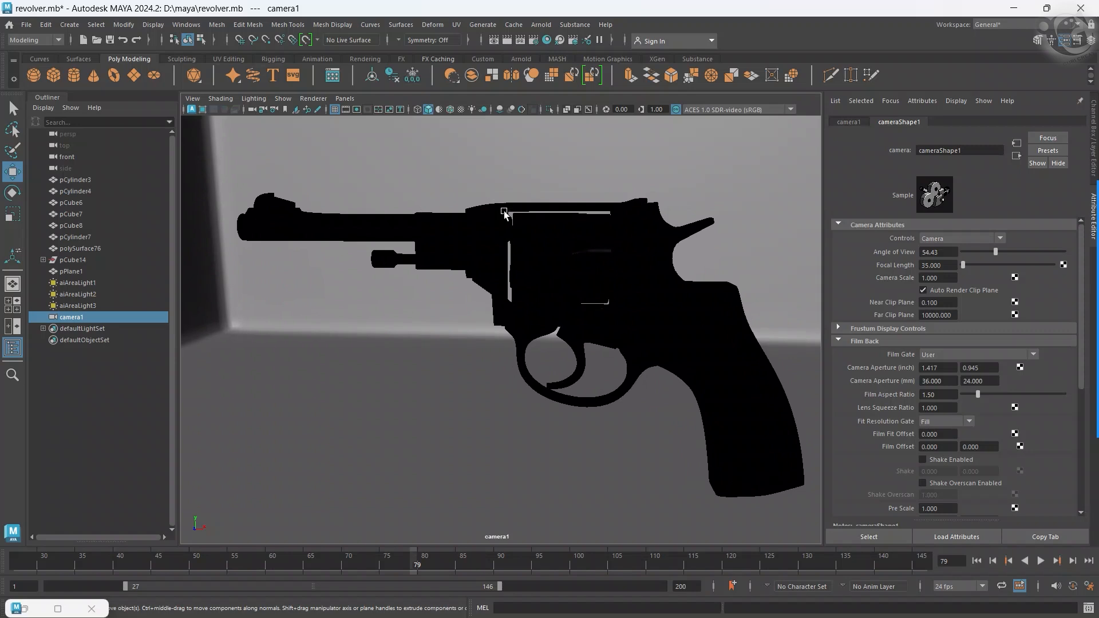
Return to the perspective view, re-render the revolver to check the closer framing, and go back to the viewport.
{"action": "left_click", "coordinate": [346, 98]}
{"action": "left_click", "coordinate": [475, 121]}
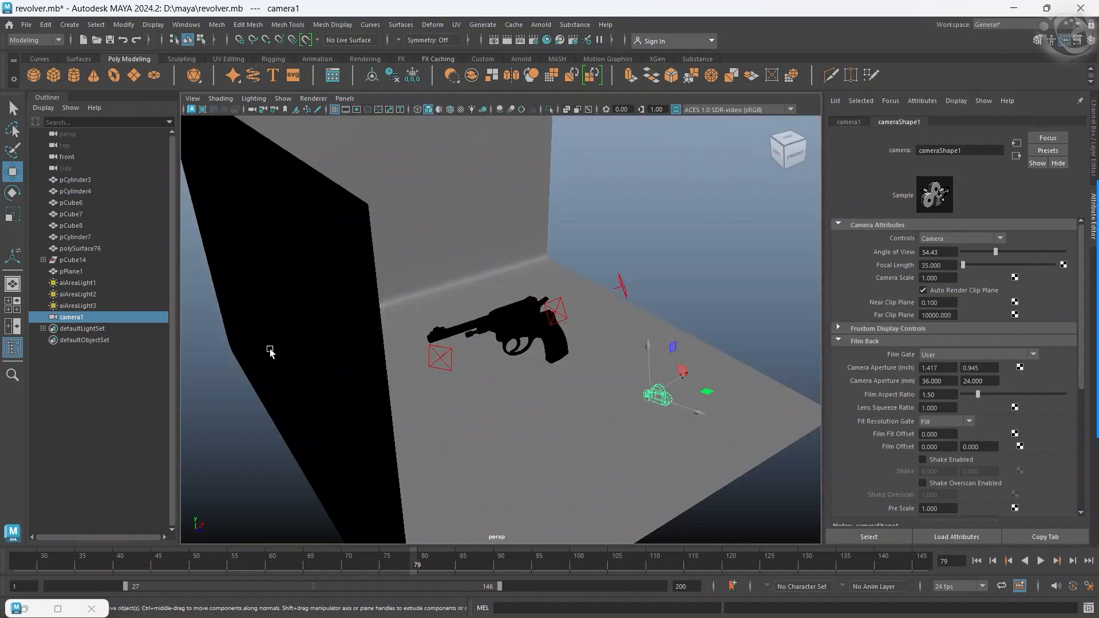
{"action": "left_click", "coordinate": [36, 613]}
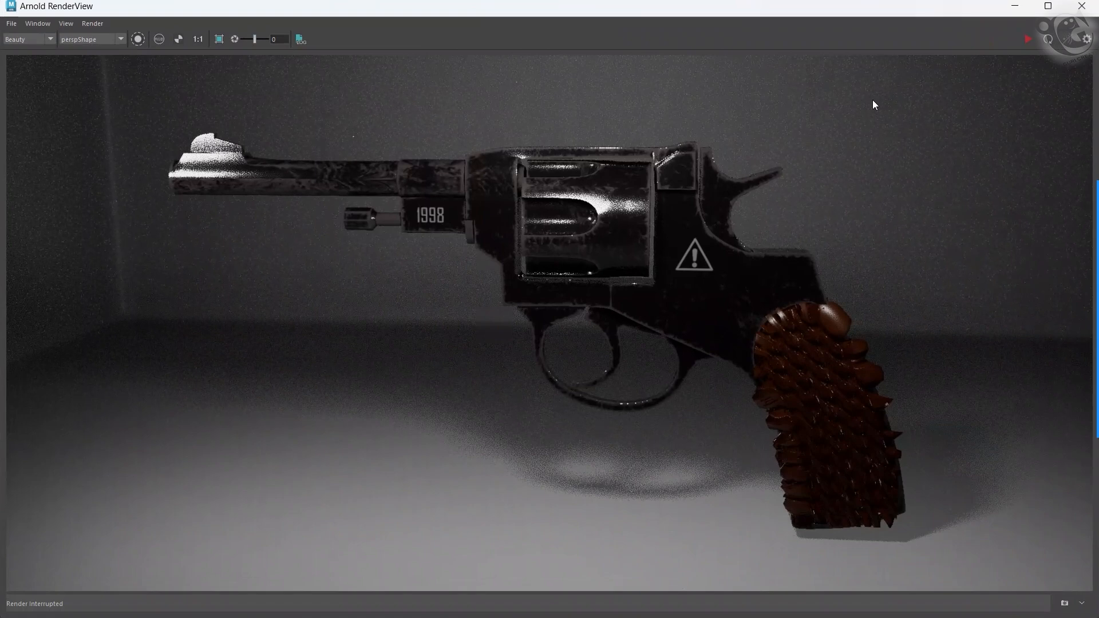
{"action": "left_click", "coordinate": [1029, 40]}
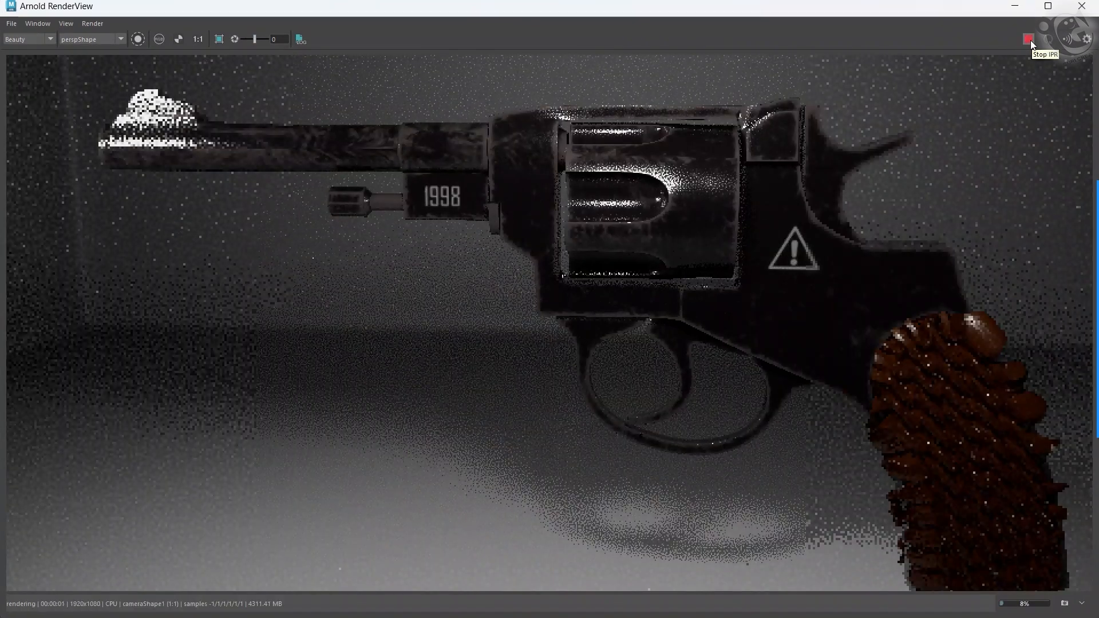
{"action": "left_click", "coordinate": [1013, 7]}
Look through the render camera, shift its framing to recentre the revolver, and check the composition with the gate display.
{"action": "left_click", "coordinate": [345, 99]}
{"action": "mouse_move", "coordinate": [382, 110]}
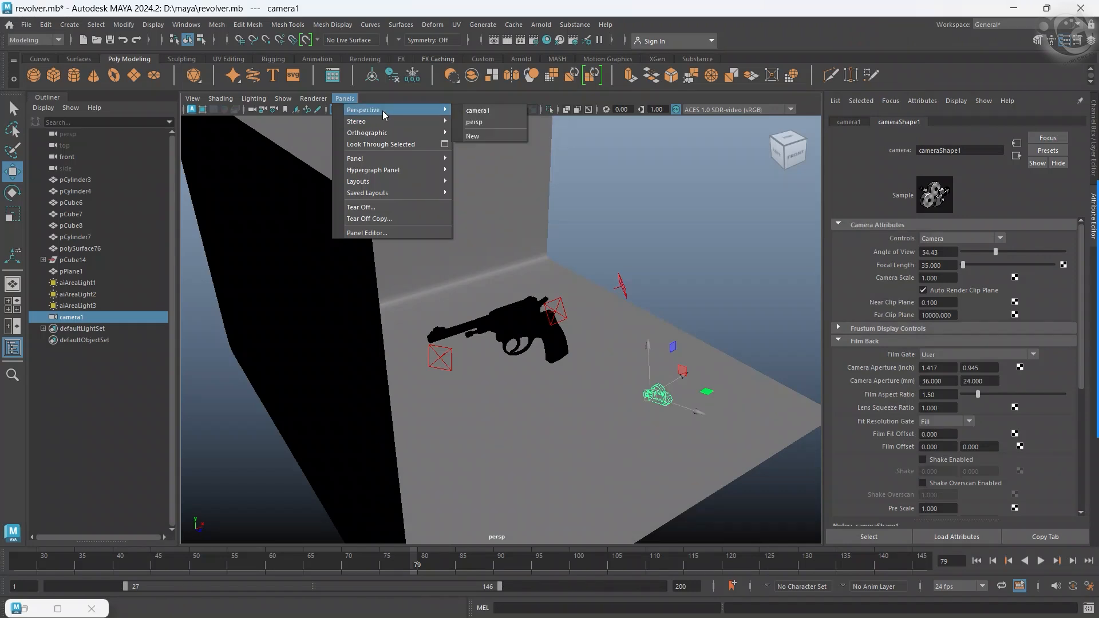
{"action": "left_click", "coordinate": [483, 110]}
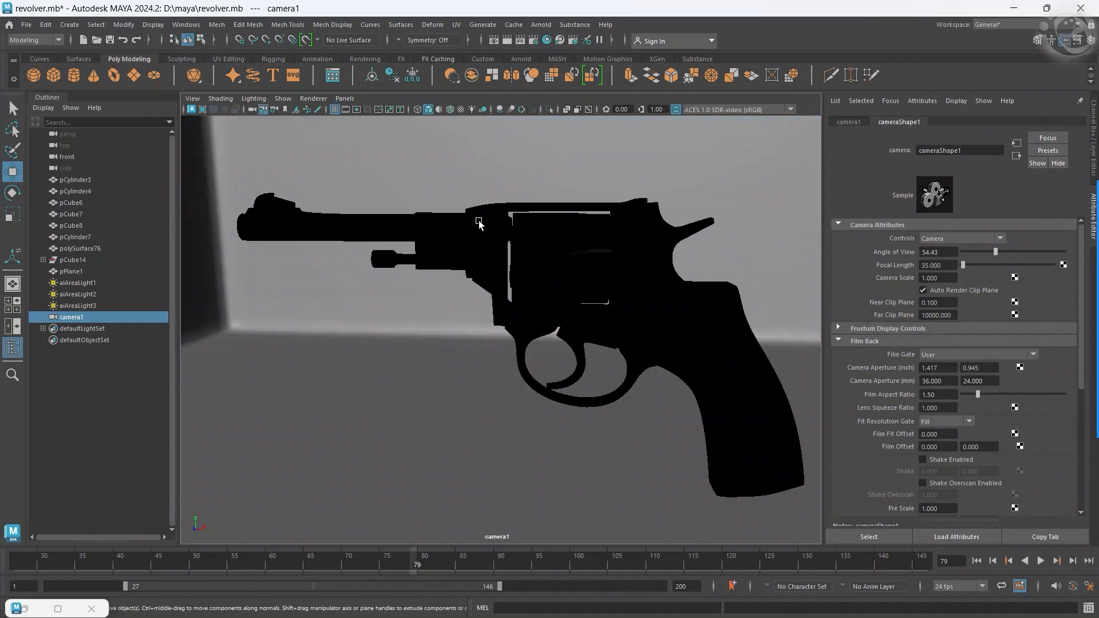
{"action": "middle_click_drag", "start_coordinate": [574, 250], "coordinate": [548, 253], "text": "alt"}
{"action": "left_click", "coordinate": [354, 112]}
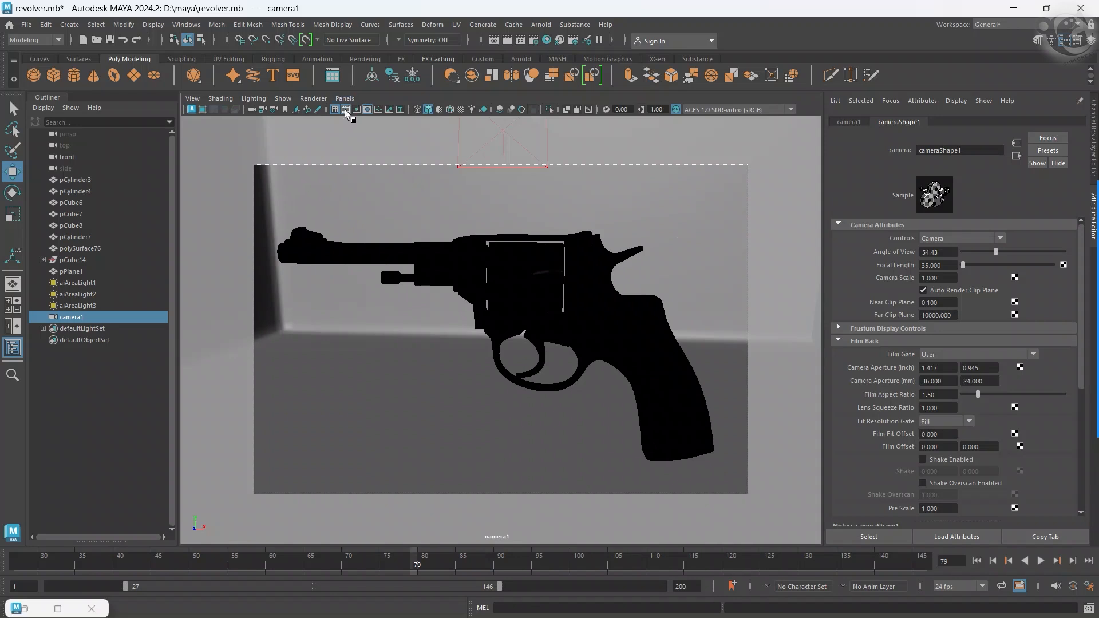
{"action": "left_click", "coordinate": [355, 111]}
Return to the perspective view and restart the Arnold render to check the shifted framing.
{"action": "left_click", "coordinate": [344, 99]}
{"action": "mouse_move", "coordinate": [401, 109]}
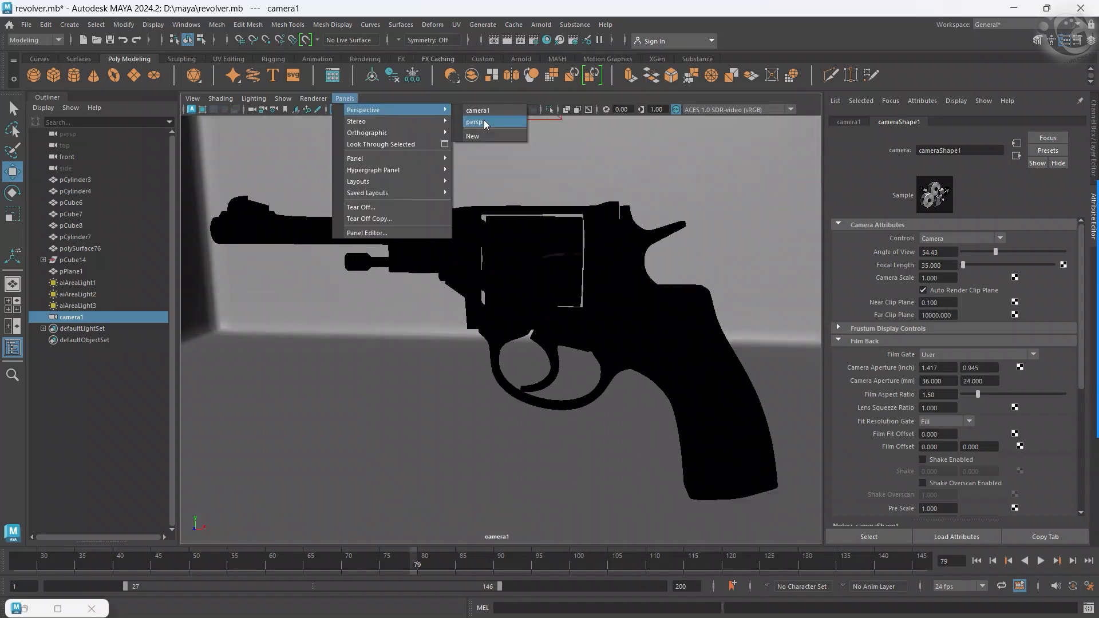
{"action": "left_click", "coordinate": [485, 123]}
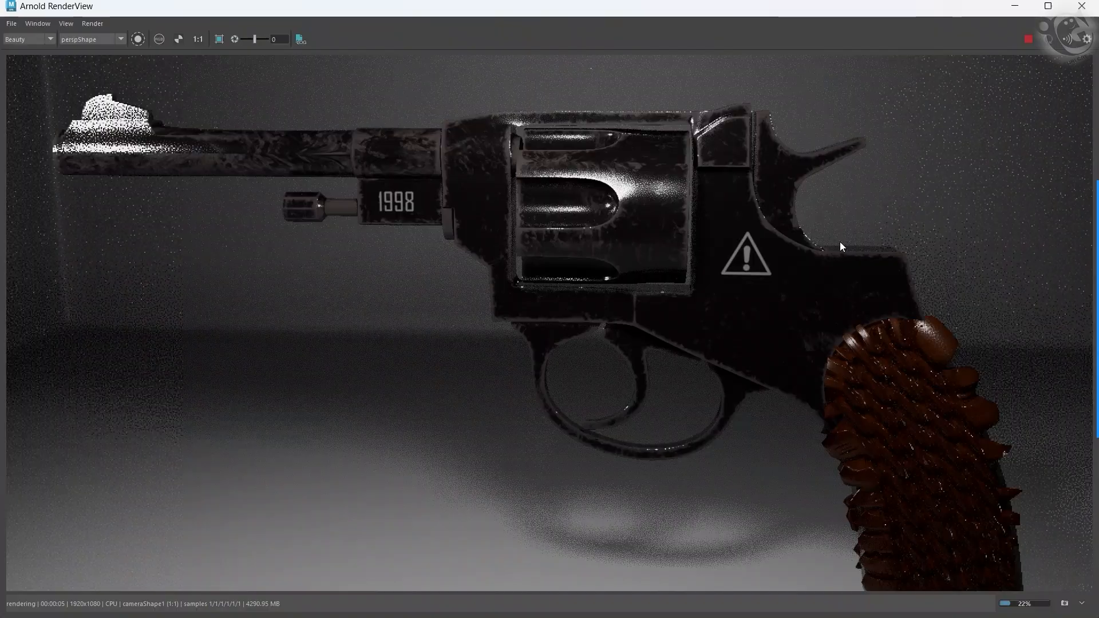
{"action": "left_click", "coordinate": [1029, 41]}
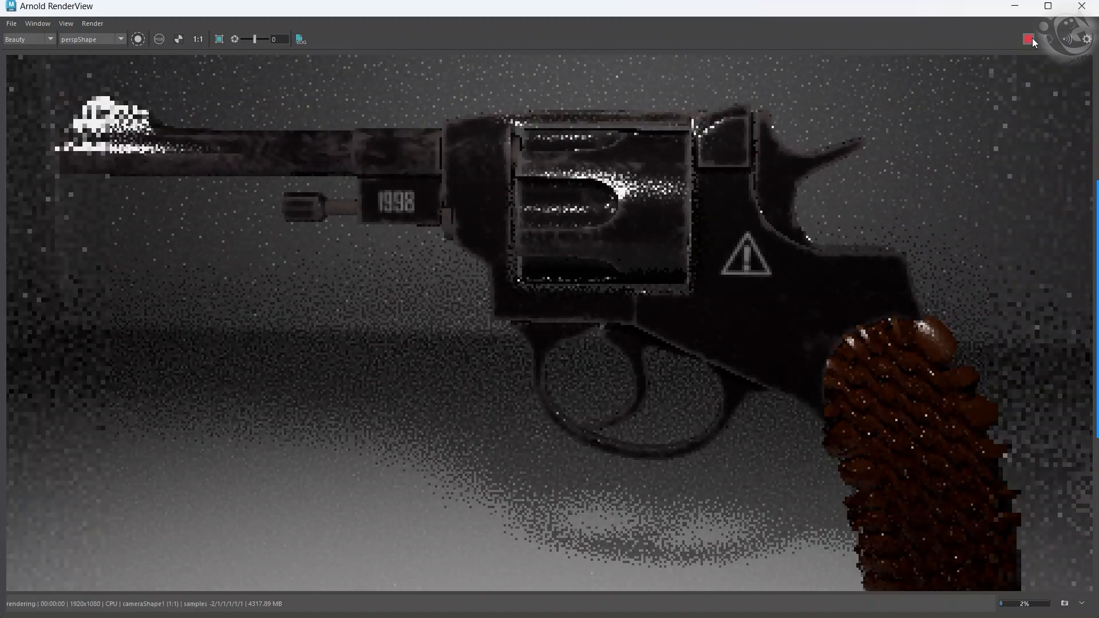
Pull the render camera back until the whole grip fits in the rendered frame, and stop the render.
{"action": "scroll", "coordinate": [703, 335], "scroll_direction": "down", "scroll_amount": 2}
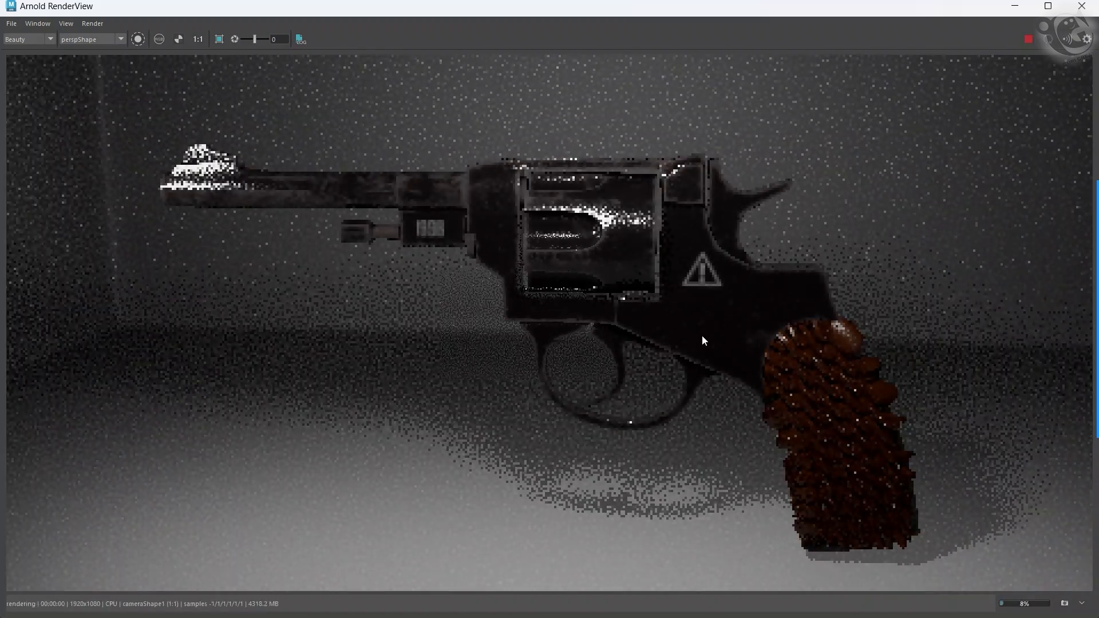
{"action": "scroll", "coordinate": [702, 335], "scroll_direction": "up", "scroll_amount": 2}
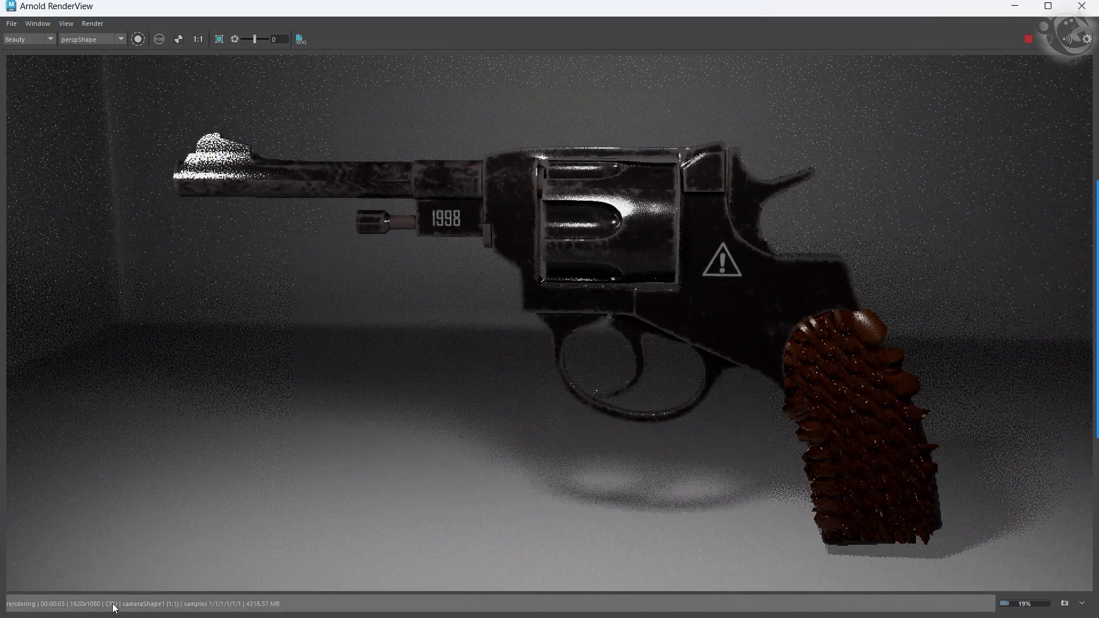
{"action": "left_click", "coordinate": [1026, 40]}
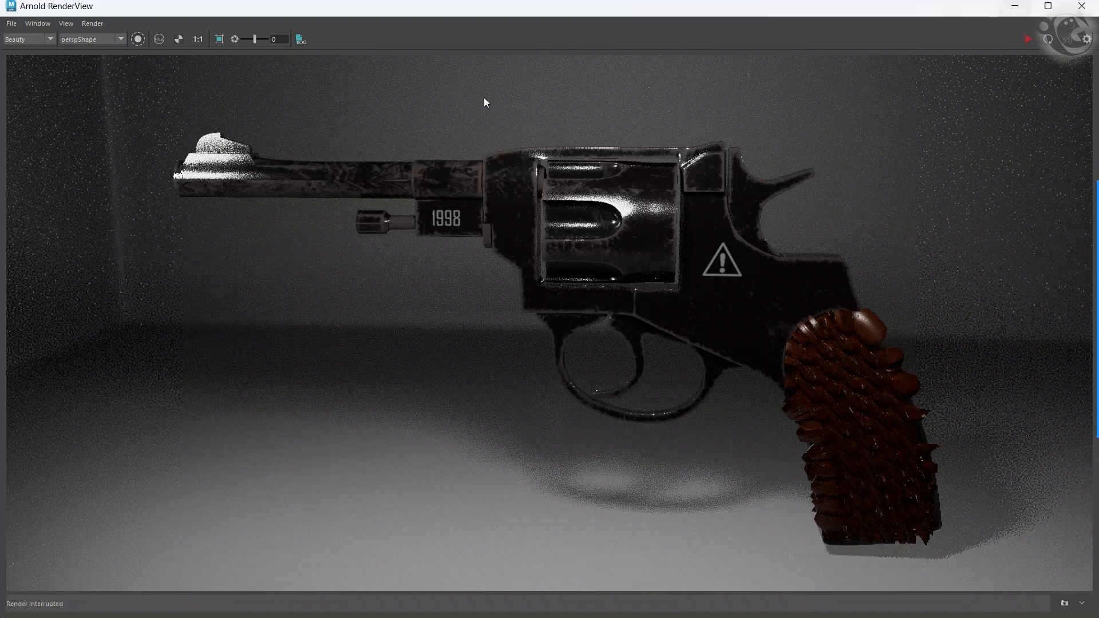
Raise the render view's display exposure to 0.68, toggle the render, and return to the viewport.
{"action": "left_click_drag", "start_coordinate": [254, 39], "coordinate": [256, 39]}
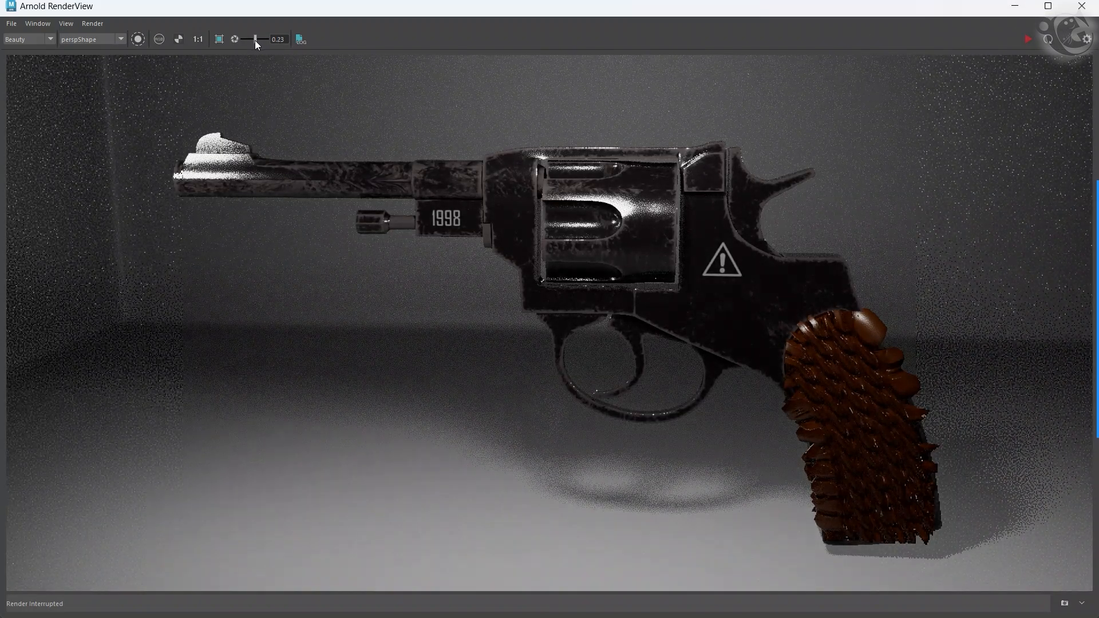
{"action": "left_click_drag", "start_coordinate": [256, 40], "coordinate": [258, 39]}
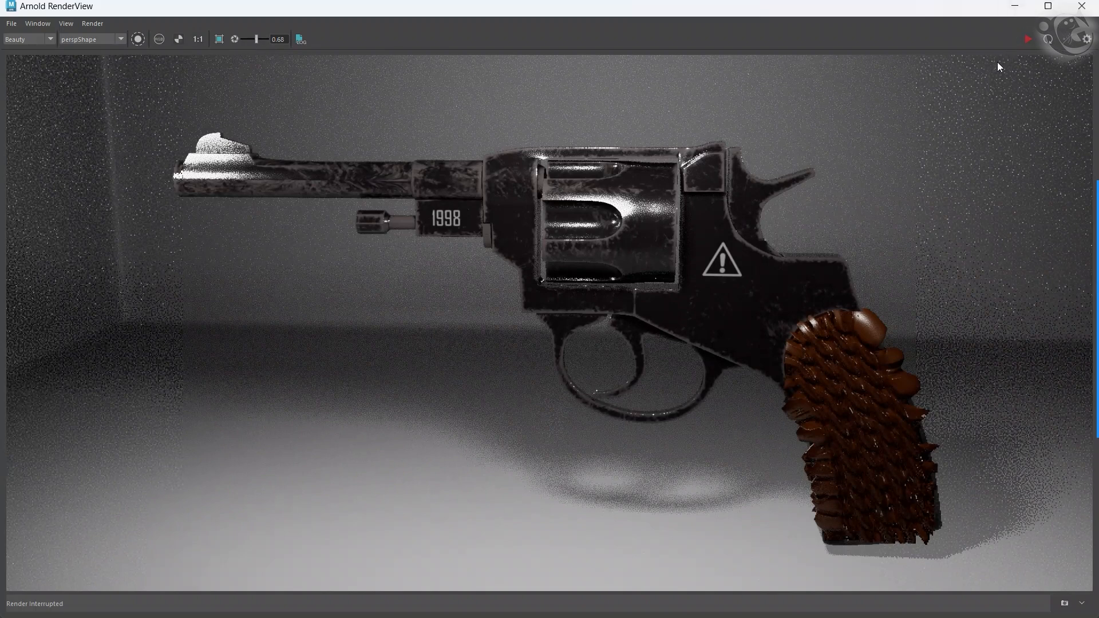
{"action": "left_click", "coordinate": [1028, 38]}
{"action": "left_click", "coordinate": [1015, 6]}
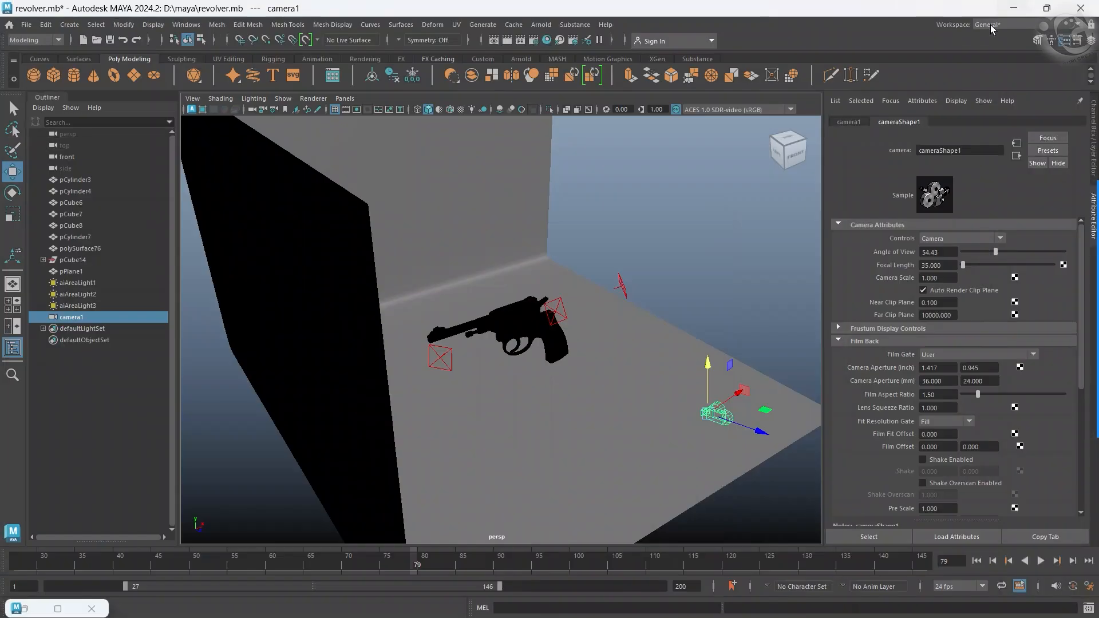
Deselect the camera and view the revolver and its three lights from the front.
{"action": "left_click", "coordinate": [723, 253]}
{"action": "left_click_drag", "start_coordinate": [646, 351], "coordinate": [593, 351], "text": "alt"}
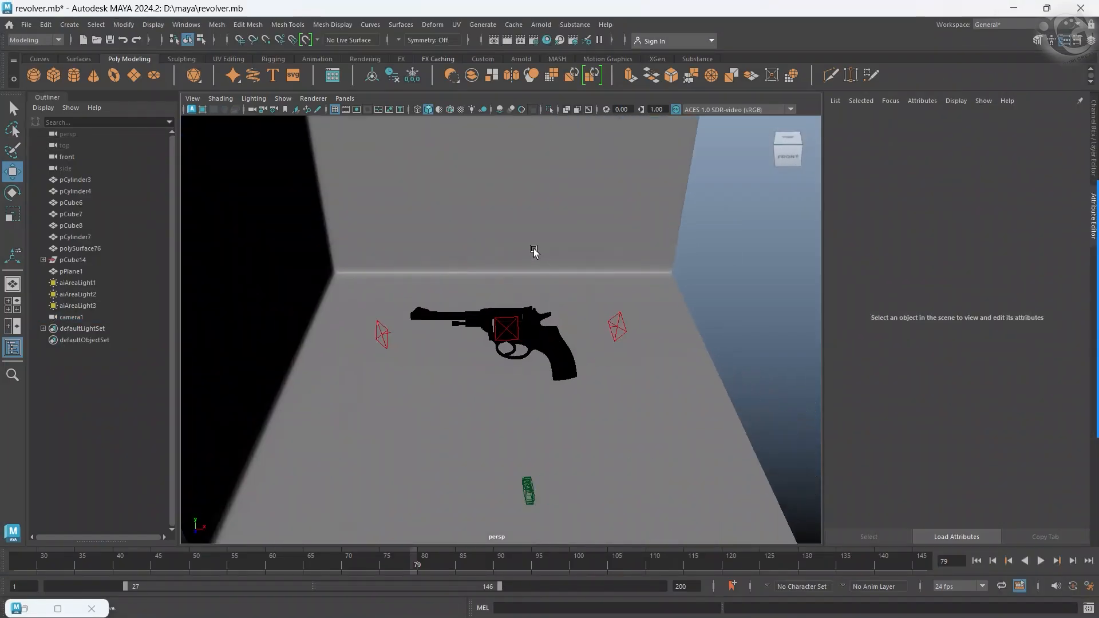
{"action": "scroll", "coordinate": [533, 251], "scroll_direction": "up", "scroll_amount": 2}
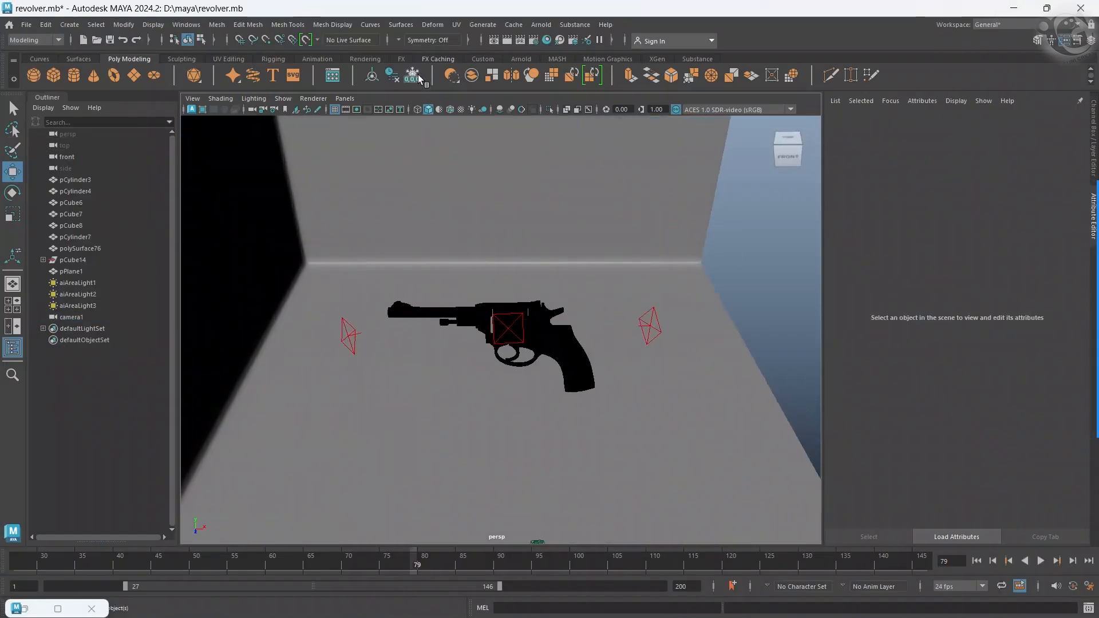
Raise the Arnold sampling to 5 Camera (AA) and 5 Specular samples in the render settings.
{"action": "left_click", "coordinate": [533, 40]}
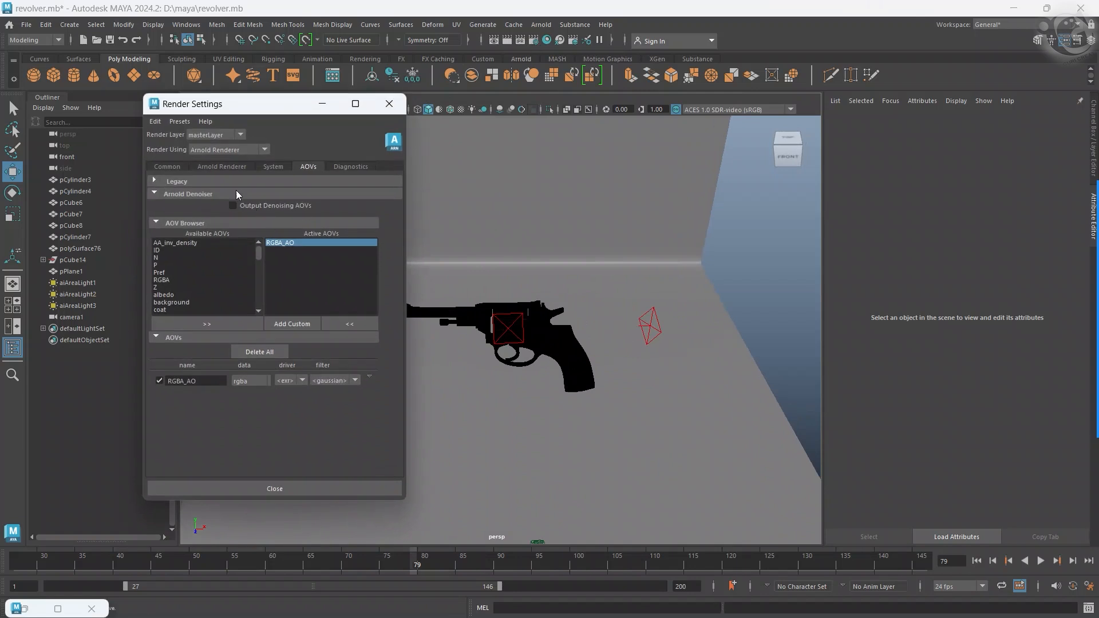
{"action": "left_click", "coordinate": [220, 166]}
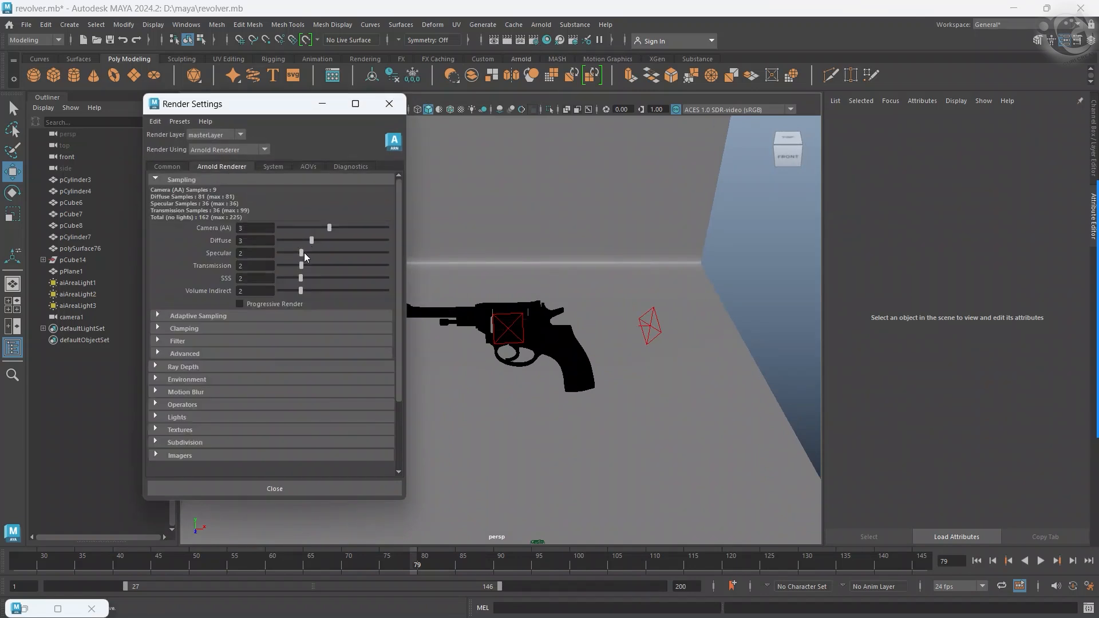
{"action": "left_click_drag", "start_coordinate": [311, 251], "coordinate": [322, 250]}
{"action": "left_click_drag", "start_coordinate": [329, 226], "coordinate": [337, 227]}
{"action": "left_click_drag", "start_coordinate": [326, 252], "coordinate": [332, 252]}
{"action": "left_click", "coordinate": [389, 104]}
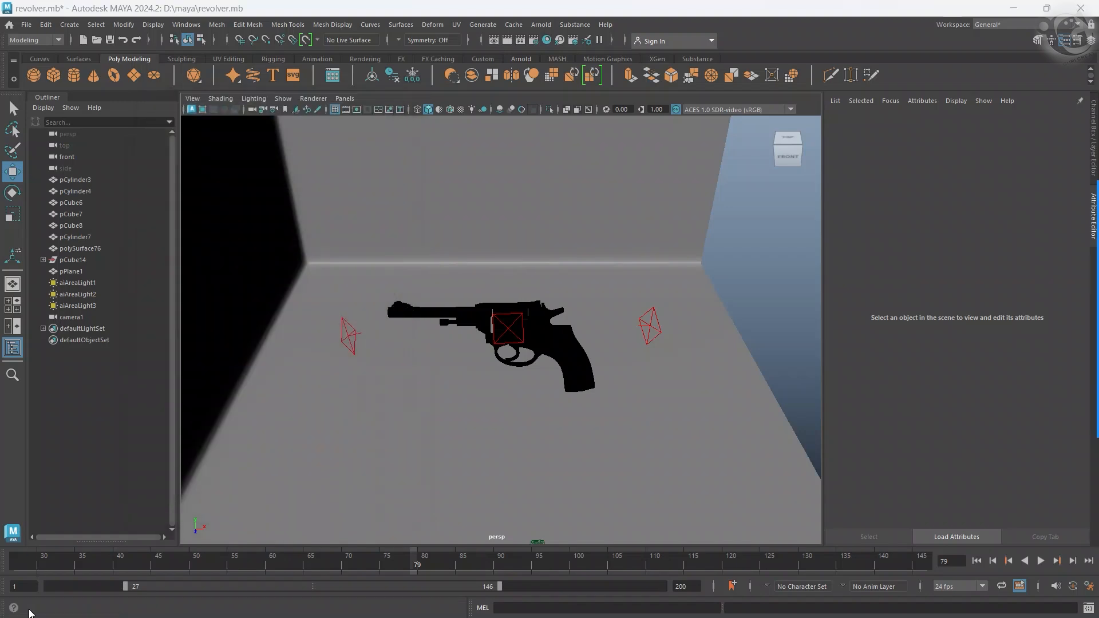
Restart the Arnold render to check the image with the higher sampling, and return to the scene.
{"action": "left_click", "coordinate": [26, 609]}
{"action": "left_click", "coordinate": [1028, 40]}
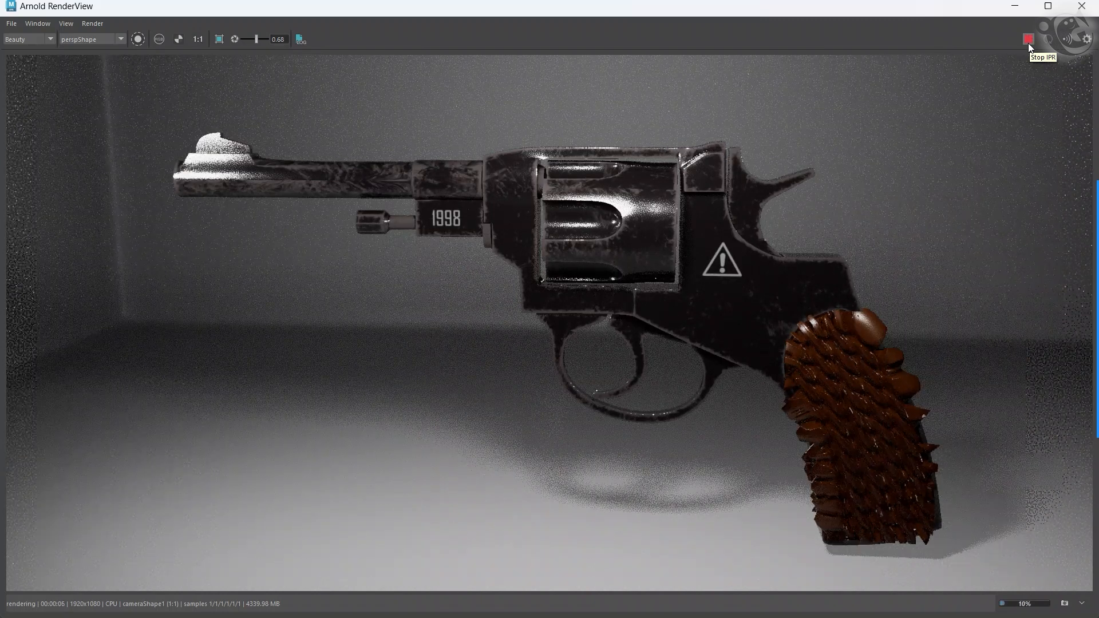
{"action": "left_click", "coordinate": [1015, 6]}
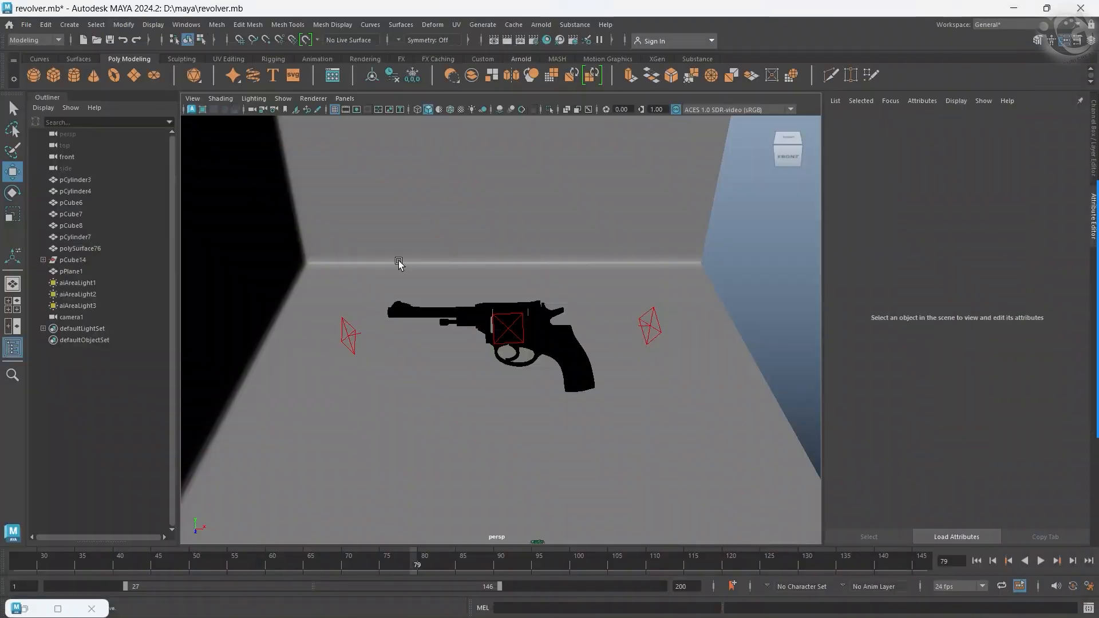
Lower the exposure of aiAreaLight2 beside the muzzle to 7.748 and check it in a test render.
{"action": "left_click", "coordinate": [366, 342]}
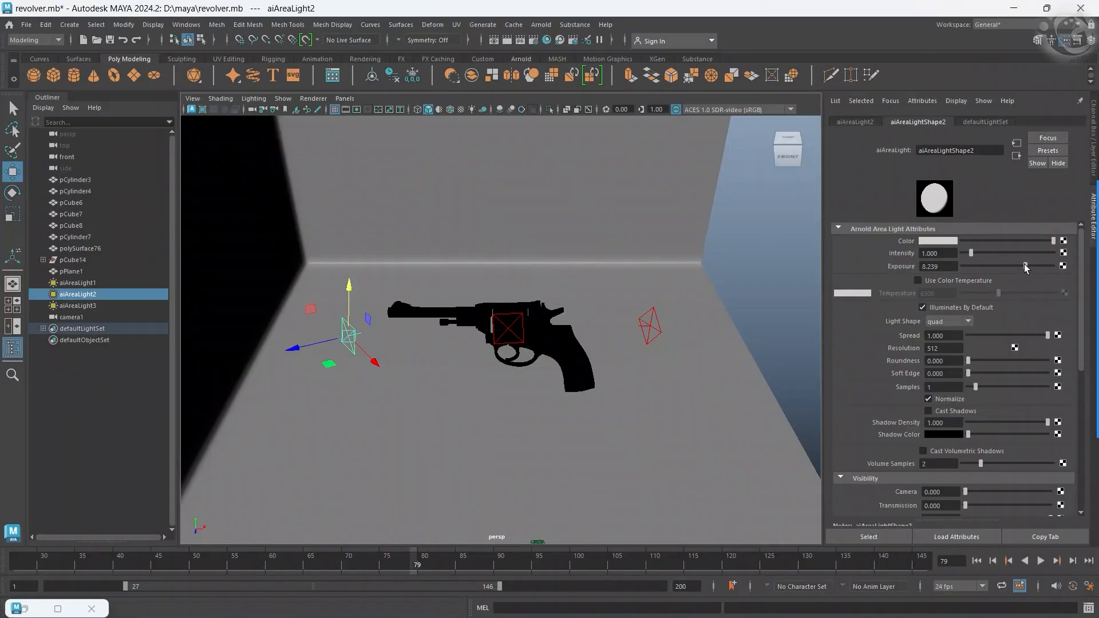
{"action": "left_click_drag", "start_coordinate": [1024, 266], "coordinate": [1022, 266]}
{"action": "left_click", "coordinate": [24, 609]}
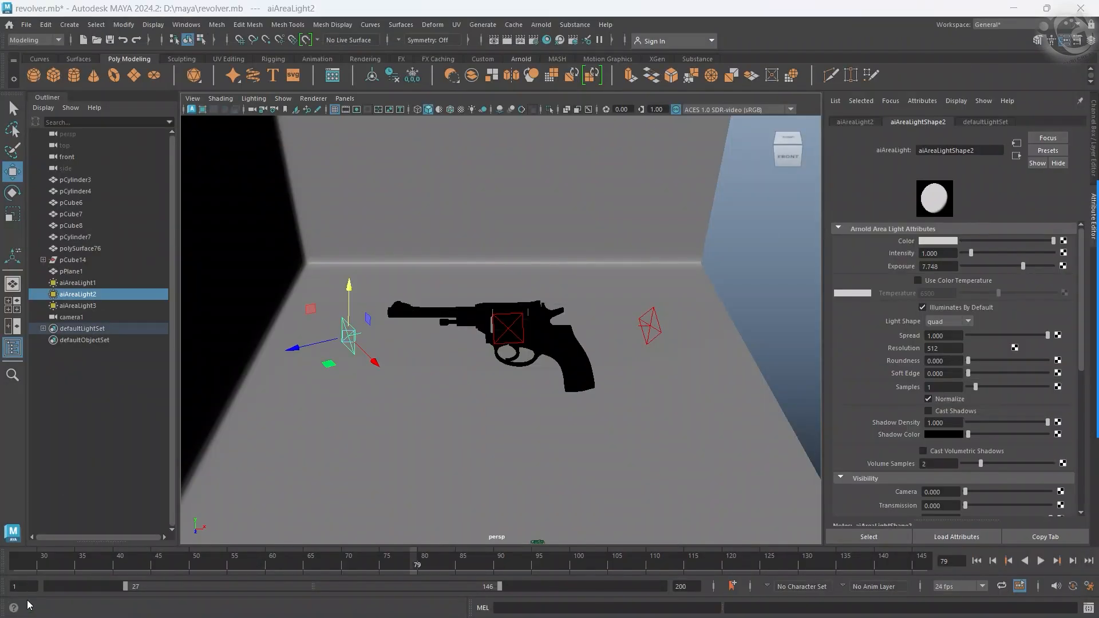
{"action": "left_click", "coordinate": [1026, 38]}
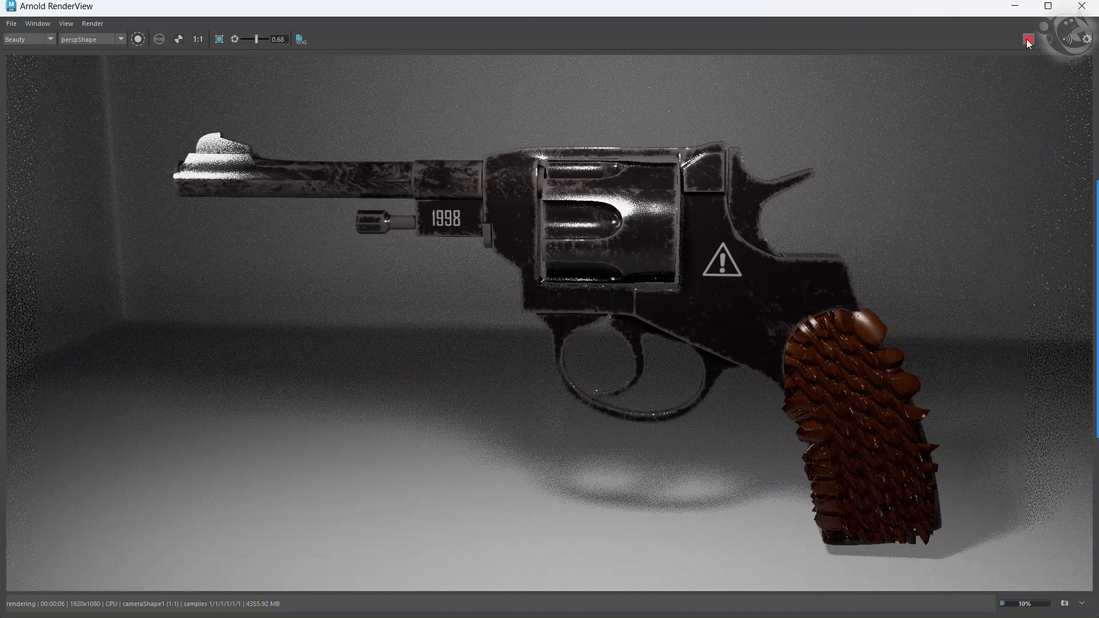
{"action": "left_click", "coordinate": [1026, 39]}
{"action": "double_click", "coordinate": [1023, 11]}
Set aiAreaLight2's exposure to 6.768, check it in a test render, and return to the scene.
{"action": "left_click_drag", "start_coordinate": [1023, 266], "coordinate": [1017, 270]}
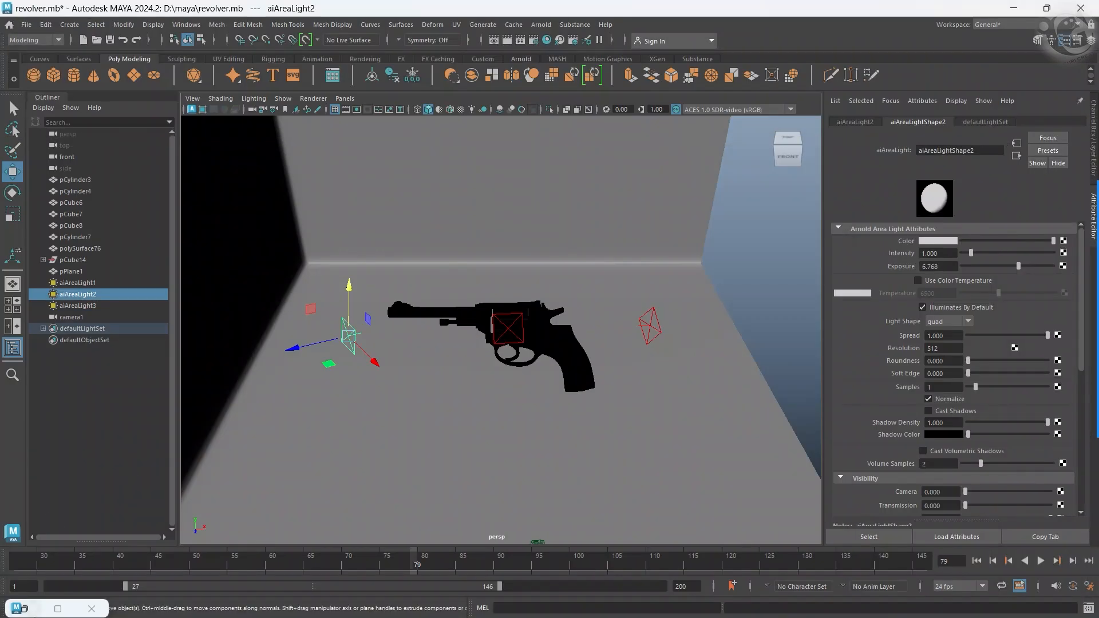
{"action": "left_click", "coordinate": [32, 609]}
{"action": "left_click", "coordinate": [1029, 39]}
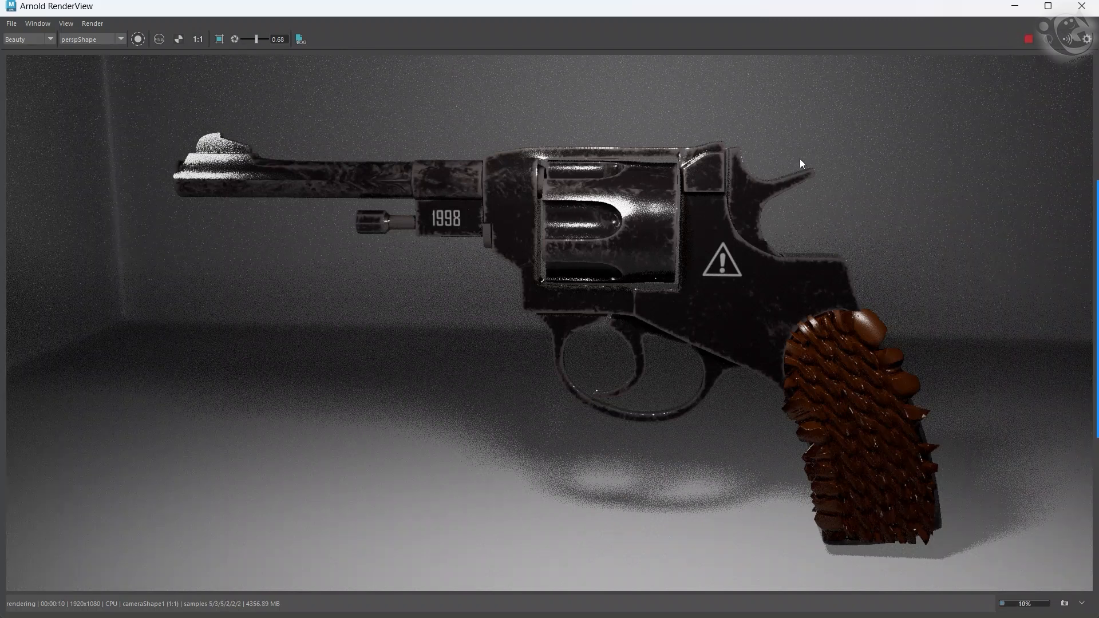
{"action": "left_click", "coordinate": [1032, 40]}
{"action": "left_click", "coordinate": [1016, 6]}
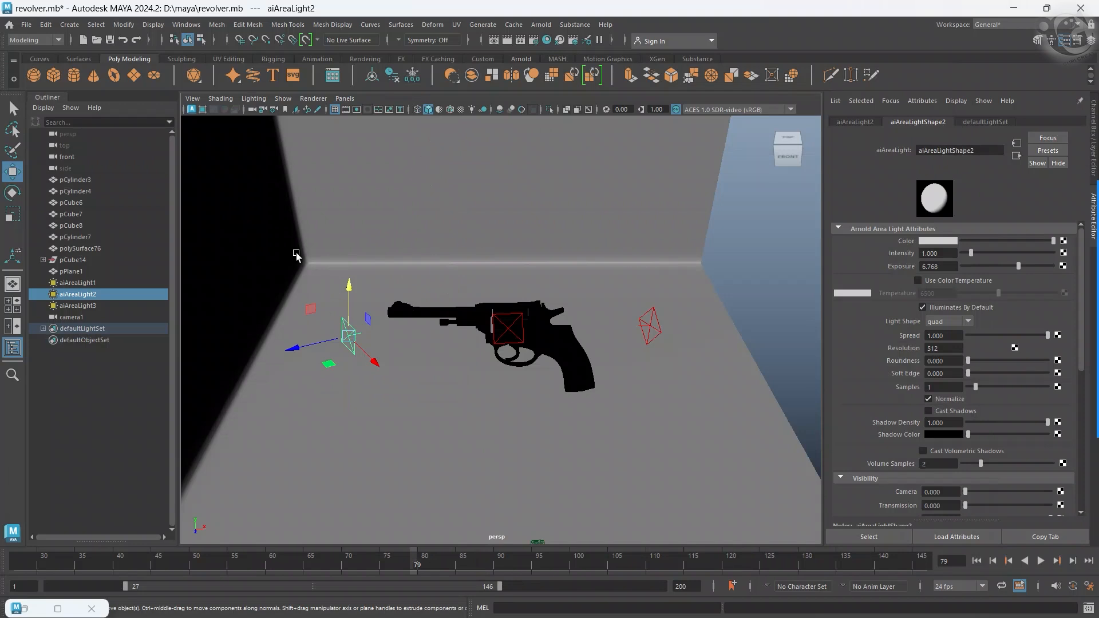
Look through aiAreaLight2 to move it higher and aim it down at the revolver, and check the result in the render from the perspective scene.
{"action": "left_click_drag", "start_coordinate": [341, 396], "coordinate": [355, 343], "text": "alt"}
{"action": "left_click", "coordinate": [347, 98]}
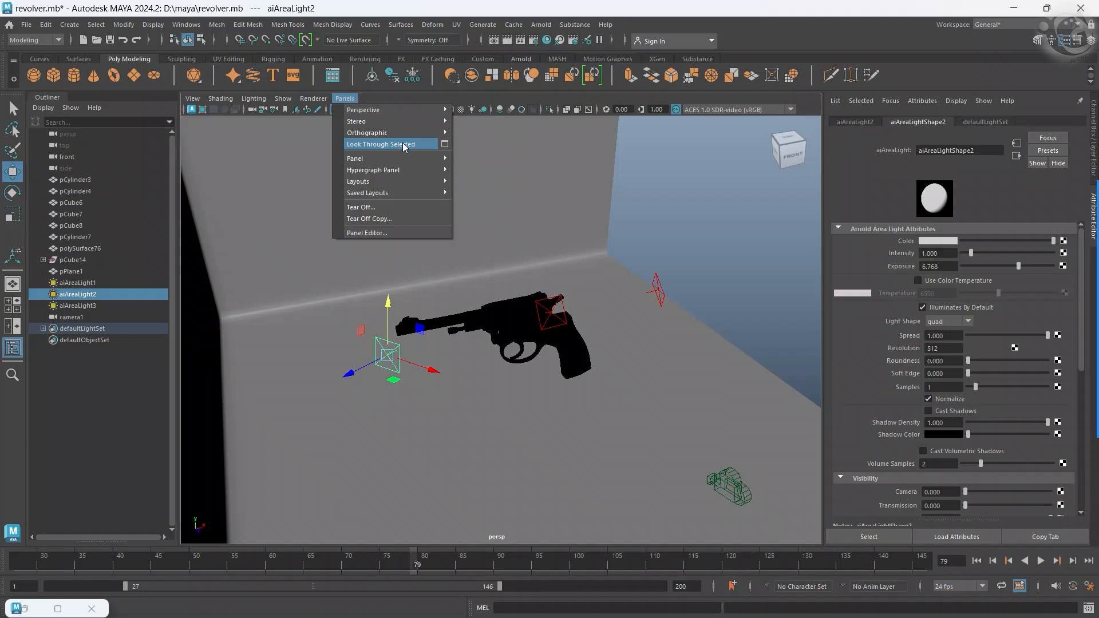
{"action": "left_click", "coordinate": [404, 144]}
{"action": "left_click_drag", "start_coordinate": [456, 302], "coordinate": [481, 412], "text": "alt"}
{"action": "left_click", "coordinate": [340, 100]}
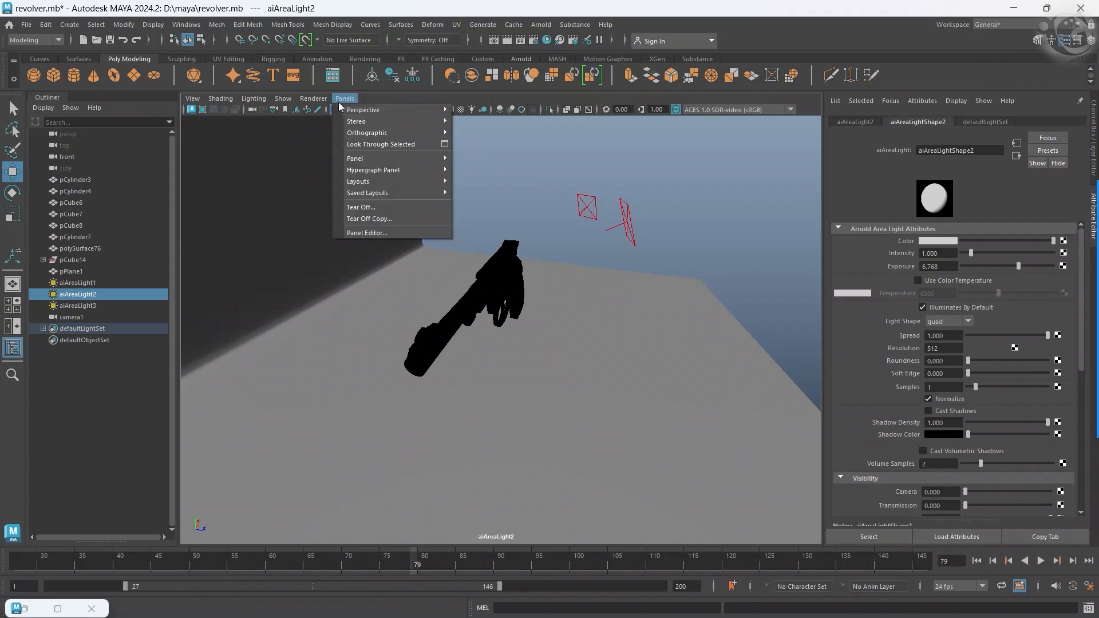
{"action": "mouse_move", "coordinate": [394, 112]}
{"action": "left_click", "coordinate": [493, 112]}
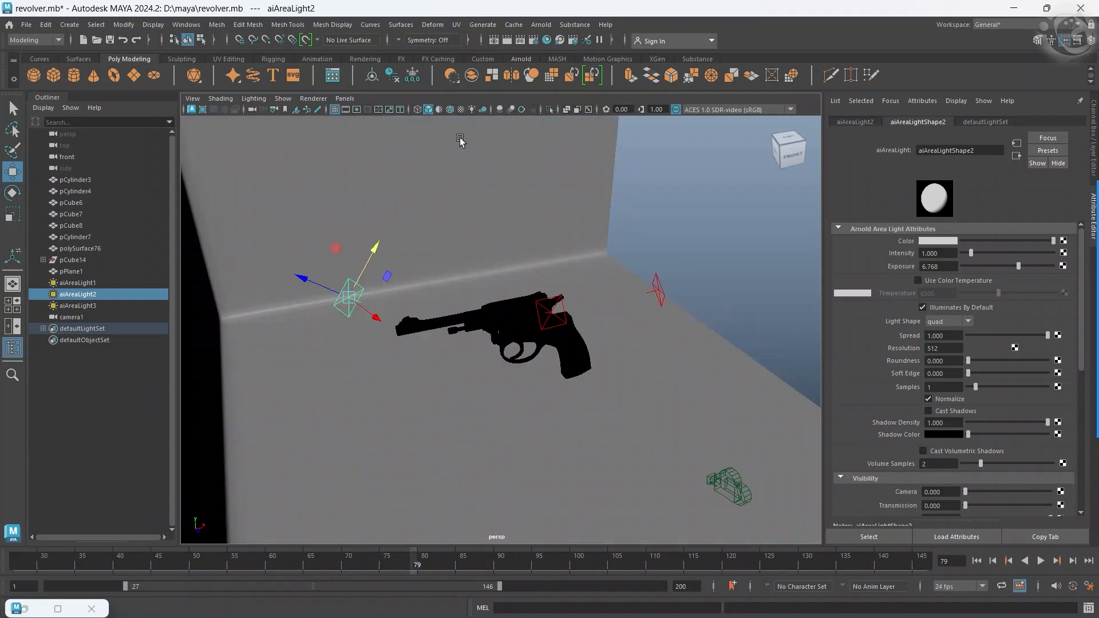
{"action": "left_click", "coordinate": [26, 608]}
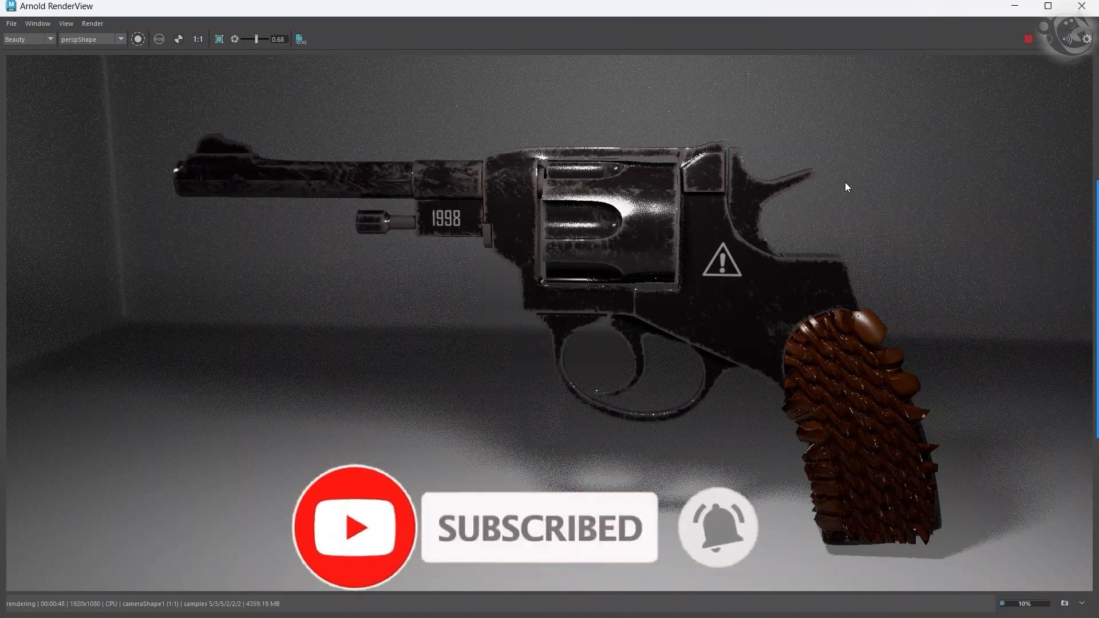
{"action": "left_click", "coordinate": [1015, 6]}
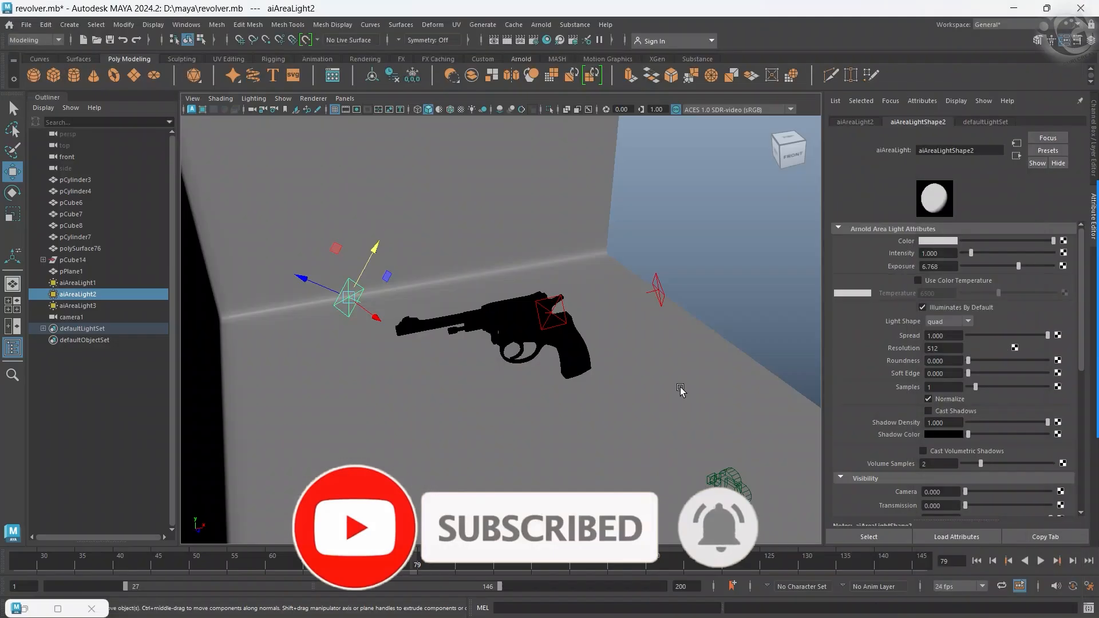